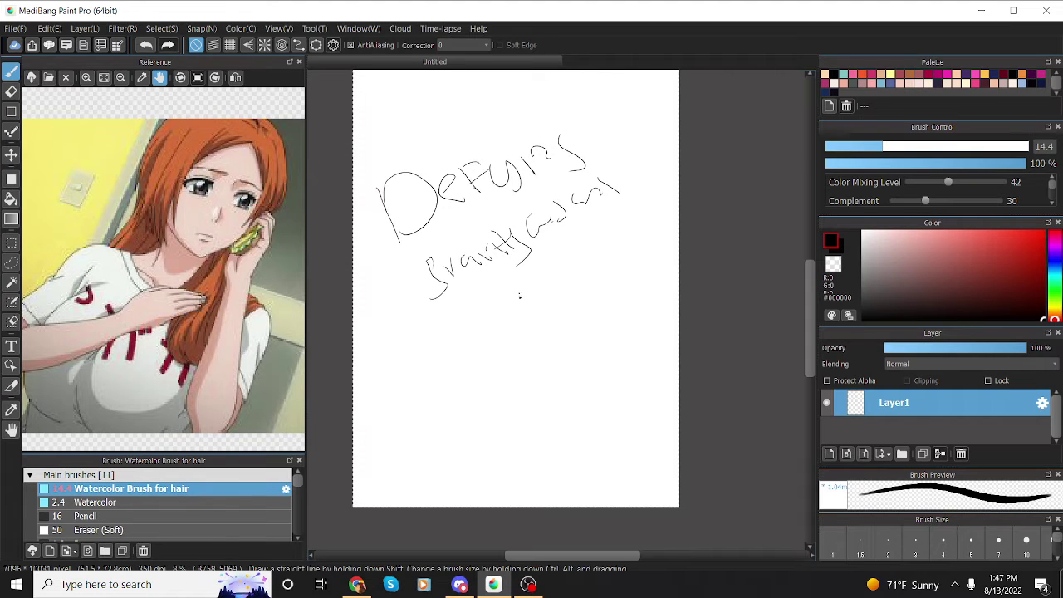
Step: Handwrite the date 8/13/22 beneath the existing handwriting on the canvas
{"action": "mouse_move", "coordinate": [485, 322]}
{"action": "left_mouse_down"}
{"action": "mouse_move", "coordinate": [492, 347]}
{"action": "mouse_move", "coordinate": [496, 308]}
{"action": "mouse_move", "coordinate": [516, 328]}
{"action": "mouse_move", "coordinate": [510, 352]}
{"action": "left_mouse_up"}
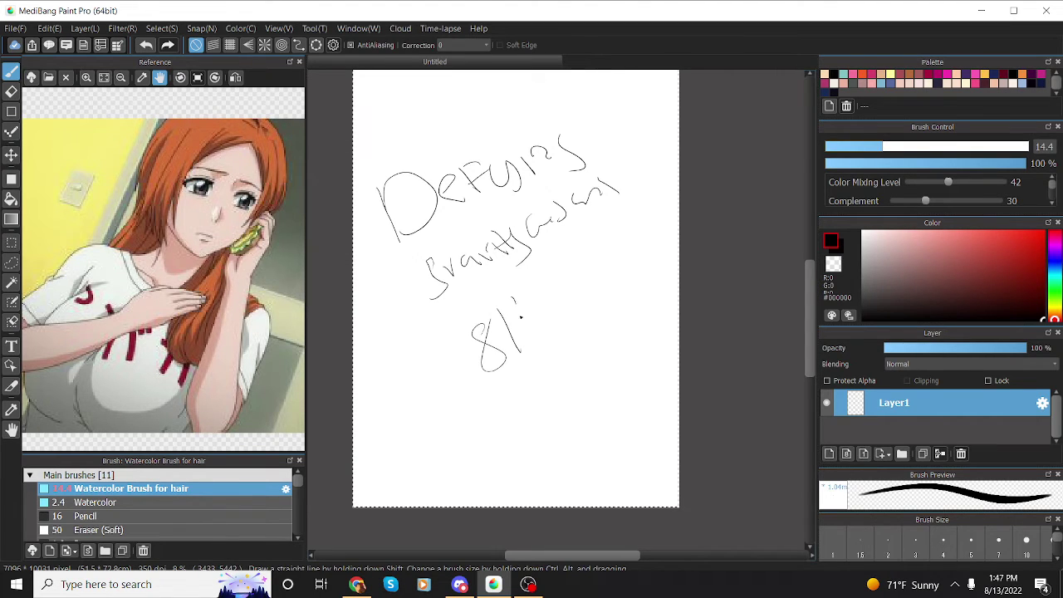
{"action": "left_click_drag", "start_coordinate": [529, 306], "coordinate": [518, 353]}
{"action": "mouse_move", "coordinate": [527, 292]}
{"action": "left_mouse_down"}
{"action": "mouse_move", "coordinate": [550, 315]}
{"action": "mouse_move", "coordinate": [540, 341]}
{"action": "left_mouse_up"}
{"action": "left_click_drag", "start_coordinate": [571, 281], "coordinate": [561, 329]}
{"action": "left_click_drag", "start_coordinate": [600, 267], "coordinate": [592, 312]}
{"action": "mouse_move", "coordinate": [609, 266]}
{"action": "left_mouse_down"}
{"action": "mouse_move", "coordinate": [623, 274]}
{"action": "mouse_move", "coordinate": [633, 264]}
{"action": "mouse_move", "coordinate": [632, 307]}
{"action": "left_mouse_up"}
{"action": "key", "text": "ctrl+z"}
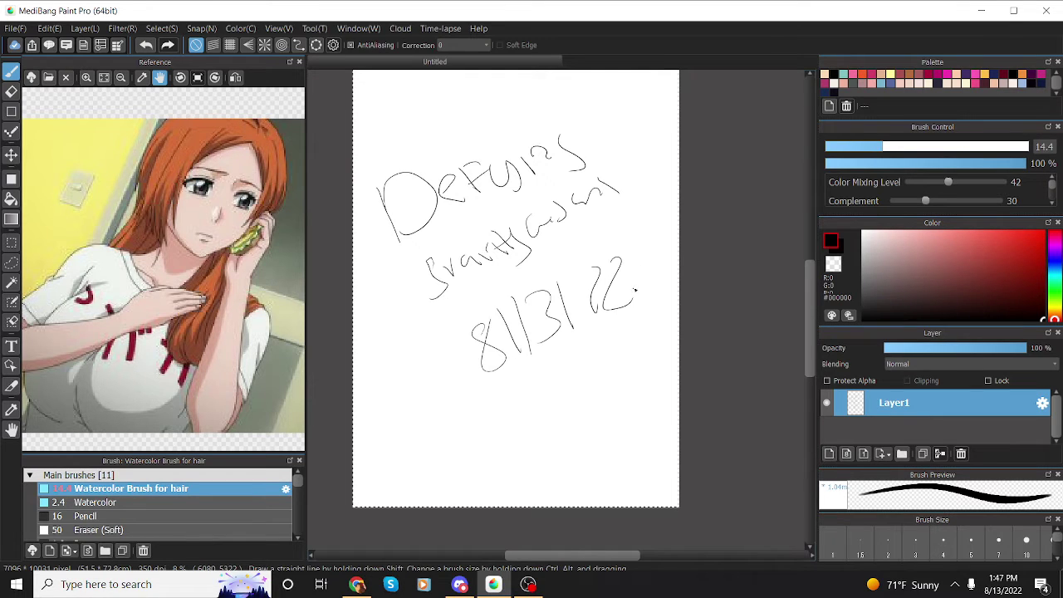
Step: Clear the handwriting from the layer and sketch a head outline with a rounded skull and a pointed chin
{"action": "key", "text": "Delete"}
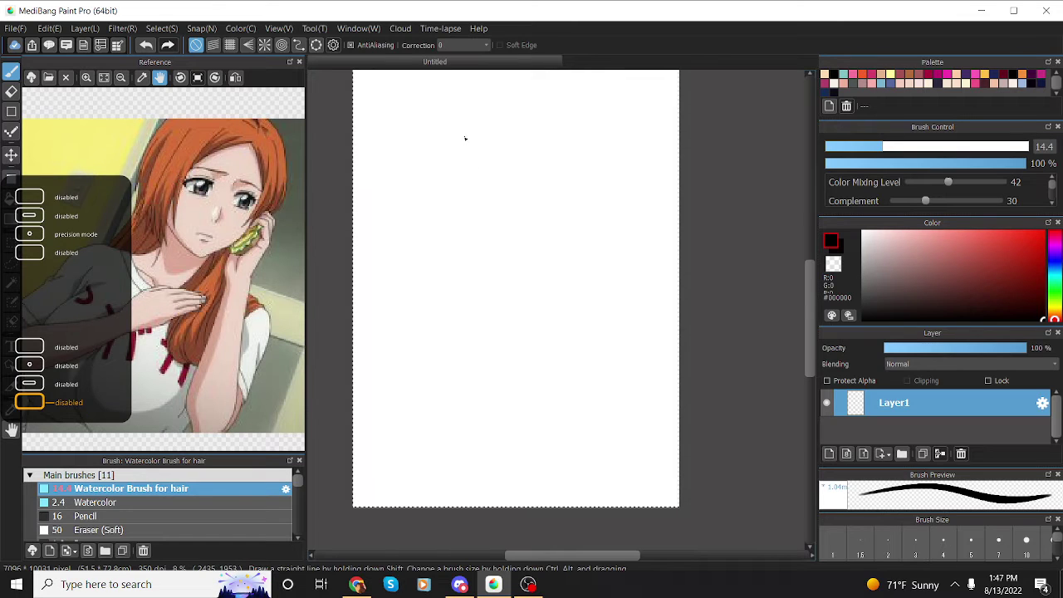
{"action": "mouse_move", "coordinate": [462, 133]}
{"action": "left_mouse_down"}
{"action": "mouse_move", "coordinate": [496, 111]}
{"action": "mouse_move", "coordinate": [534, 116]}
{"action": "mouse_move", "coordinate": [561, 141]}
{"action": "mouse_move", "coordinate": [586, 166]}
{"action": "mouse_move", "coordinate": [591, 197]}
{"action": "mouse_move", "coordinate": [574, 246]}
{"action": "left_mouse_up"}
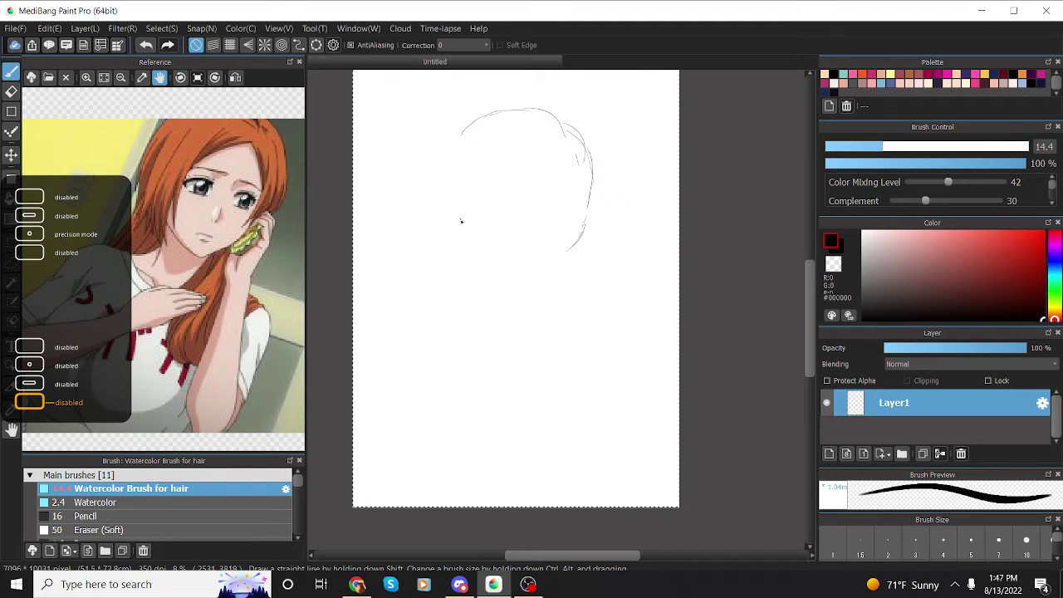
{"action": "left_click_drag", "start_coordinate": [461, 221], "coordinate": [527, 269]}
{"action": "left_click_drag", "start_coordinate": [574, 245], "coordinate": [533, 275]}
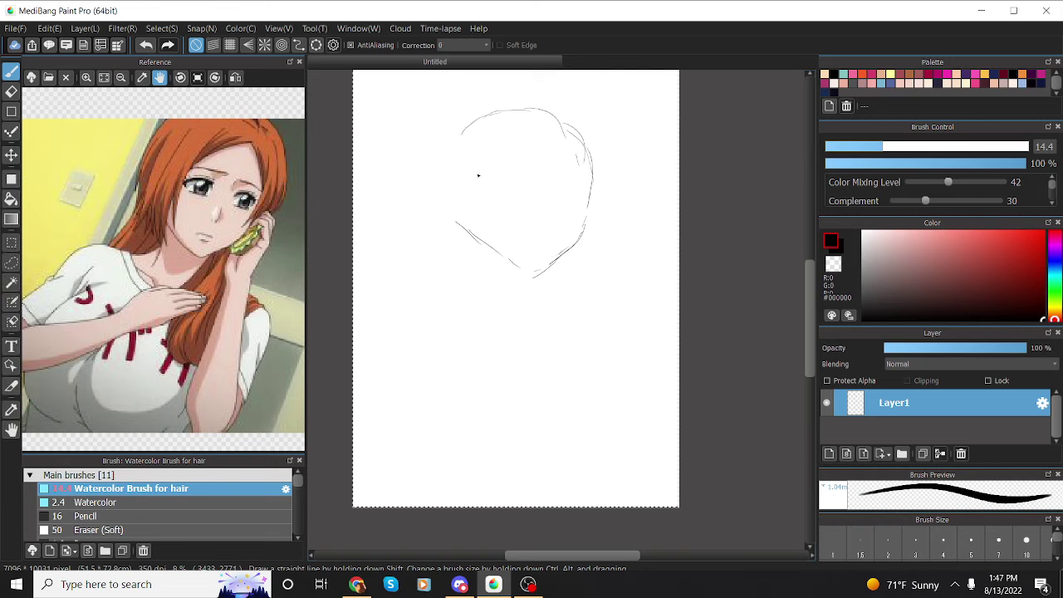
Step: Rough in two eyebrows, a nose line and a short mouth inside the head outline
{"action": "mouse_move", "coordinate": [468, 161]}
{"action": "left_mouse_down"}
{"action": "mouse_move", "coordinate": [512, 156]}
{"action": "mouse_move", "coordinate": [470, 158]}
{"action": "left_mouse_up"}
{"action": "left_click", "coordinate": [534, 163]}
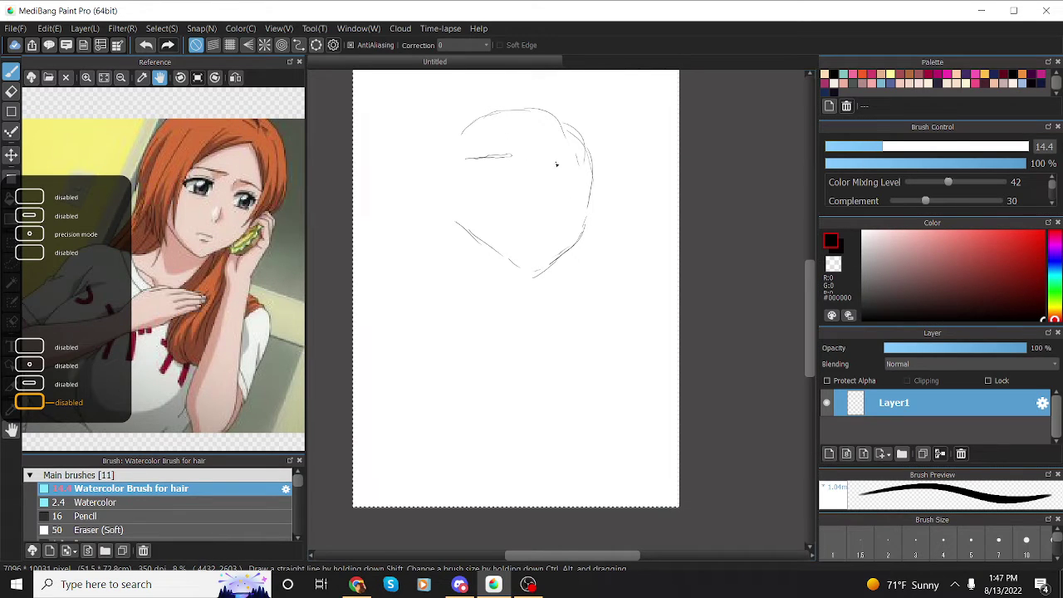
{"action": "left_click_drag", "start_coordinate": [552, 159], "coordinate": [584, 166]}
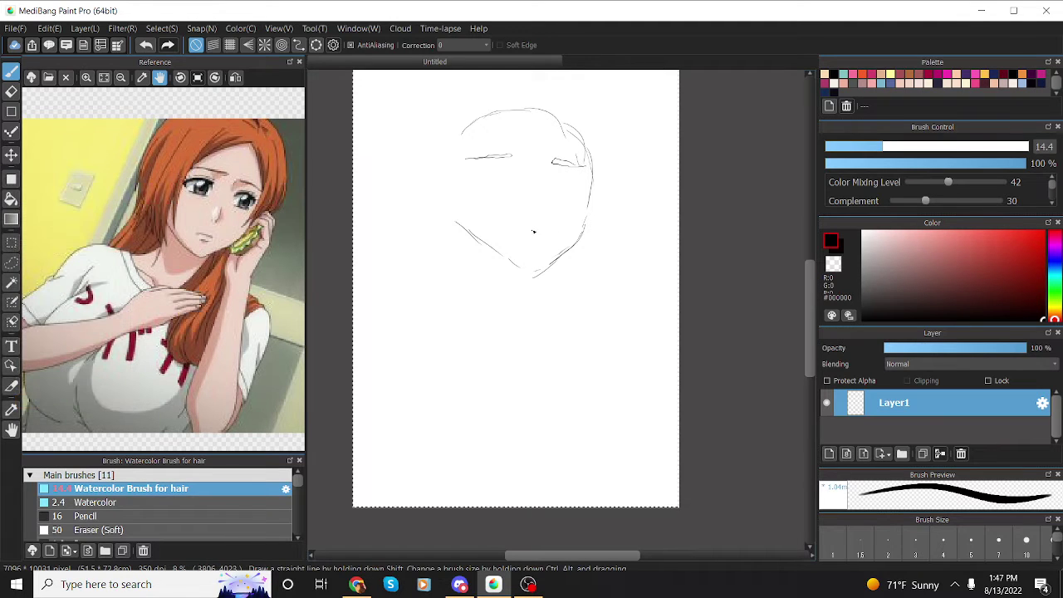
{"action": "left_click_drag", "start_coordinate": [540, 208], "coordinate": [544, 231]}
{"action": "left_click_drag", "start_coordinate": [527, 249], "coordinate": [546, 251]}
Step: Erase the jaw lines and redraw them longer with a lower chin, extending the forehead curve down the left side
{"action": "scroll", "coordinate": [486, 184], "scroll_direction": "up", "scroll_amount": 3}
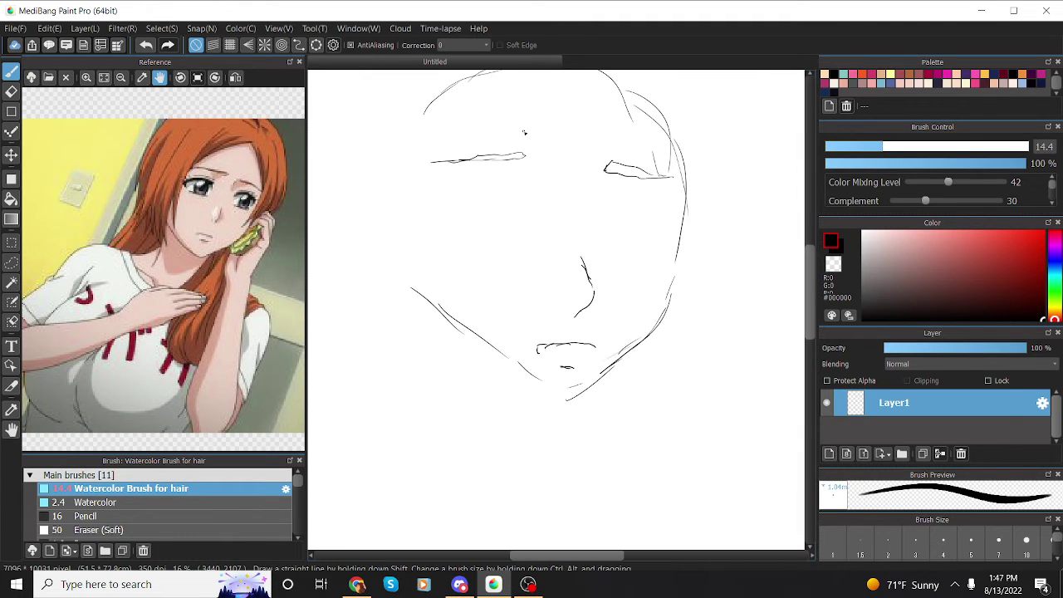
{"action": "key", "text": "e"}
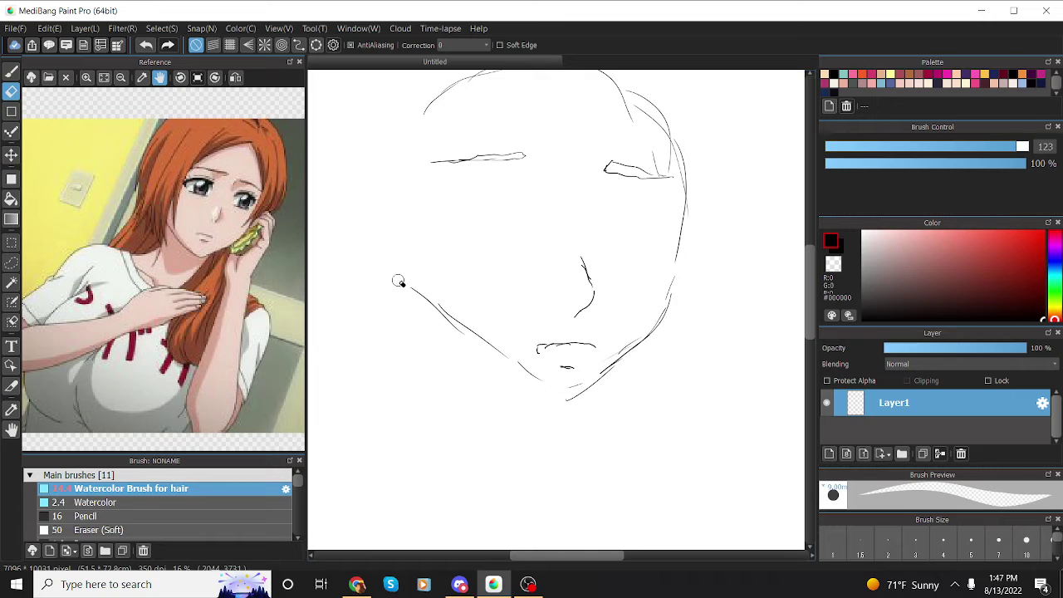
{"action": "mouse_move", "coordinate": [432, 302]}
{"action": "left_mouse_down"}
{"action": "mouse_move", "coordinate": [482, 353]}
{"action": "mouse_move", "coordinate": [563, 389]}
{"action": "mouse_move", "coordinate": [540, 368]}
{"action": "mouse_move", "coordinate": [583, 393]}
{"action": "mouse_move", "coordinate": [629, 365]}
{"action": "left_mouse_up"}
{"action": "key", "text": "b"}
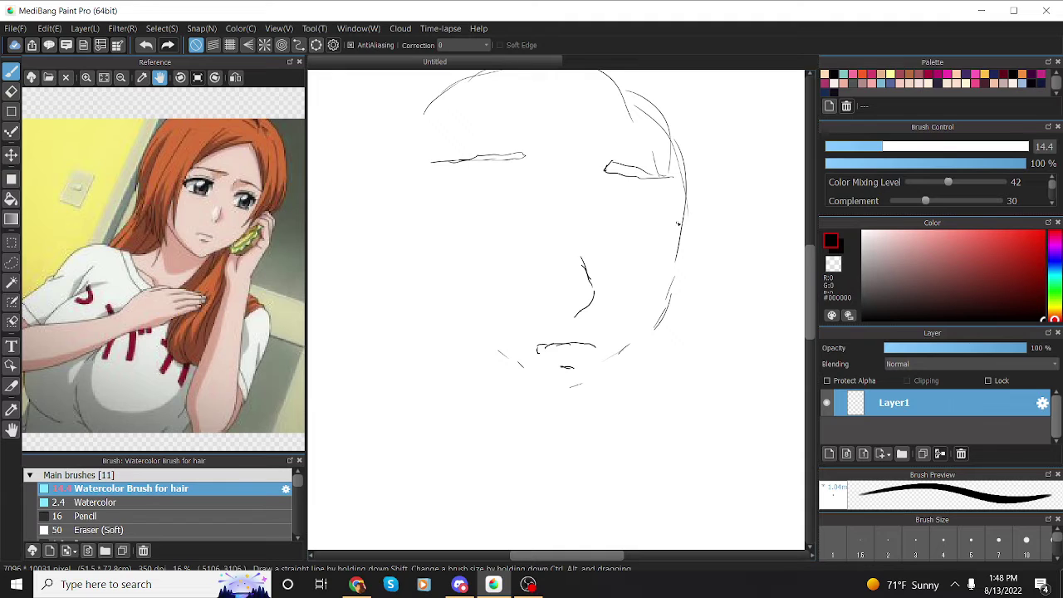
{"action": "mouse_move", "coordinate": [678, 223]}
{"action": "left_mouse_down"}
{"action": "mouse_move", "coordinate": [660, 365]}
{"action": "mouse_move", "coordinate": [616, 414]}
{"action": "left_mouse_up"}
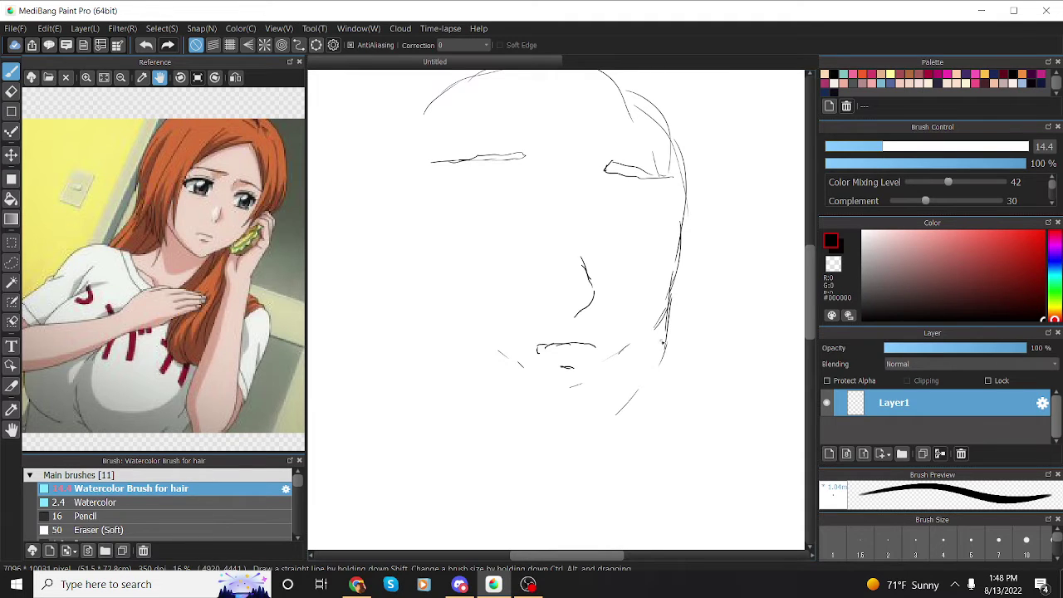
{"action": "mouse_move", "coordinate": [662, 341]}
{"action": "left_mouse_down"}
{"action": "mouse_move", "coordinate": [614, 415]}
{"action": "mouse_move", "coordinate": [567, 442]}
{"action": "left_mouse_up"}
{"action": "mouse_move", "coordinate": [397, 318]}
{"action": "left_mouse_down"}
{"action": "mouse_move", "coordinate": [470, 400]}
{"action": "mouse_move", "coordinate": [545, 449]}
{"action": "mouse_move", "coordinate": [572, 436]}
{"action": "left_mouse_up"}
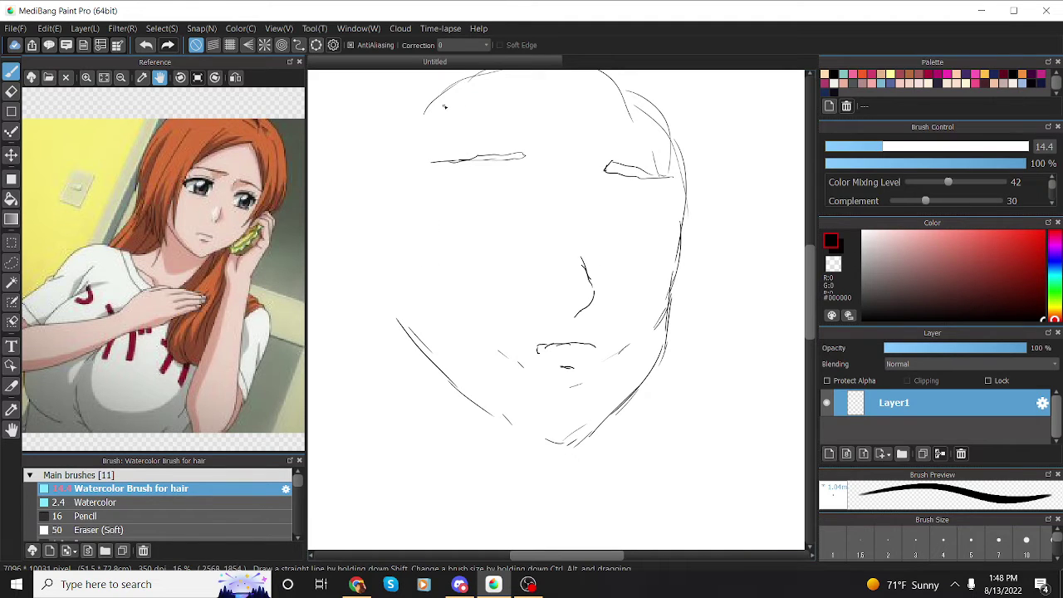
{"action": "mouse_move", "coordinate": [444, 91]}
{"action": "left_mouse_down"}
{"action": "mouse_move", "coordinate": [417, 141]}
{"action": "mouse_move", "coordinate": [418, 123]}
{"action": "mouse_move", "coordinate": [399, 181]}
{"action": "left_mouse_up"}
Step: Erase the stray marks below the mouth and draw both upper eyelids, with lashes at the left eye's outer corner
{"action": "key", "text": "e"}
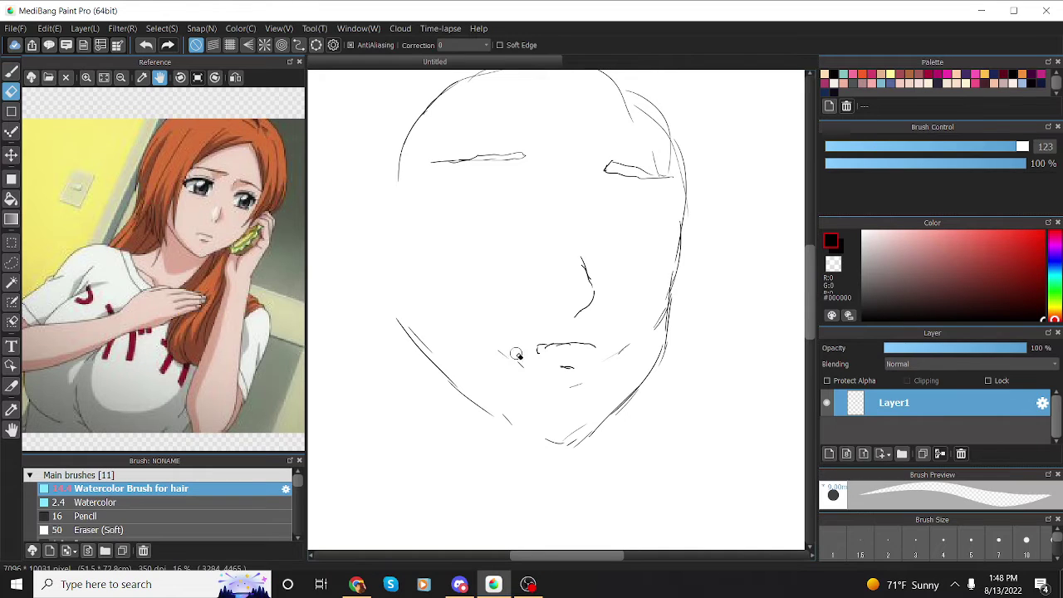
{"action": "mouse_move", "coordinate": [528, 363]}
{"action": "left_mouse_down"}
{"action": "mouse_move", "coordinate": [534, 352]}
{"action": "mouse_move", "coordinate": [522, 360]}
{"action": "mouse_move", "coordinate": [572, 373]}
{"action": "left_mouse_up"}
{"action": "key", "text": "b"}
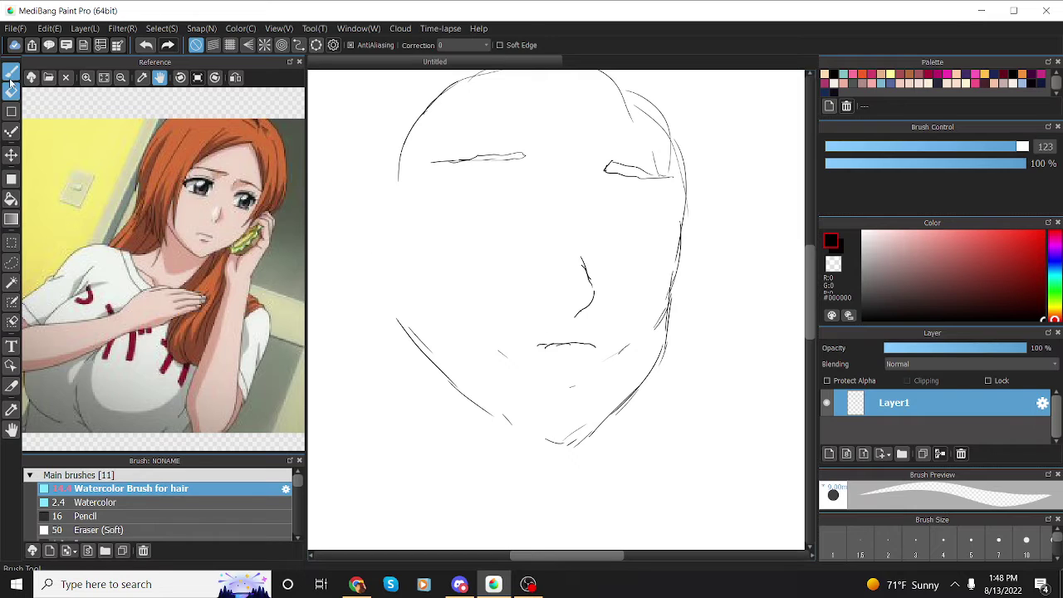
{"action": "left_click_drag", "start_coordinate": [437, 215], "coordinate": [519, 216]}
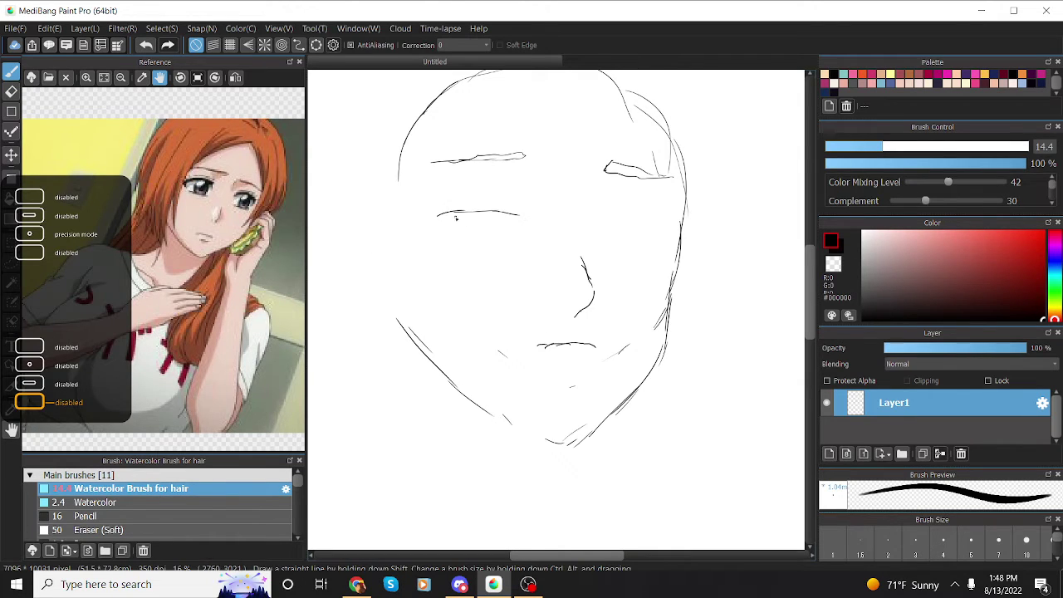
{"action": "mouse_move", "coordinate": [437, 214]}
{"action": "left_mouse_down"}
{"action": "mouse_move", "coordinate": [443, 245]}
{"action": "mouse_move", "coordinate": [429, 225]}
{"action": "mouse_move", "coordinate": [441, 219]}
{"action": "mouse_move", "coordinate": [523, 217]}
{"action": "left_mouse_up"}
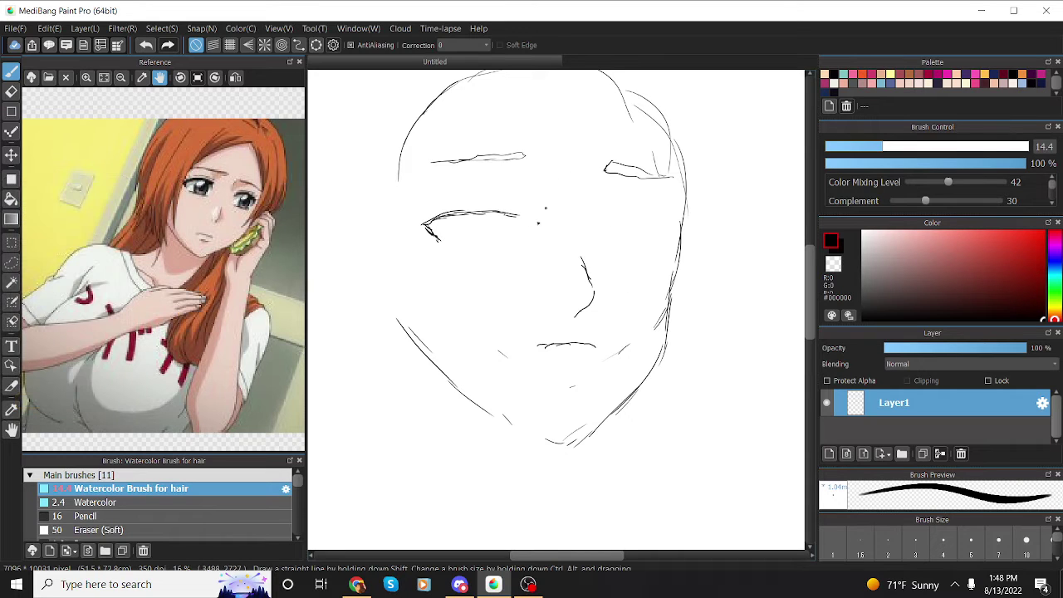
{"action": "left_click_drag", "start_coordinate": [422, 214], "coordinate": [440, 219]}
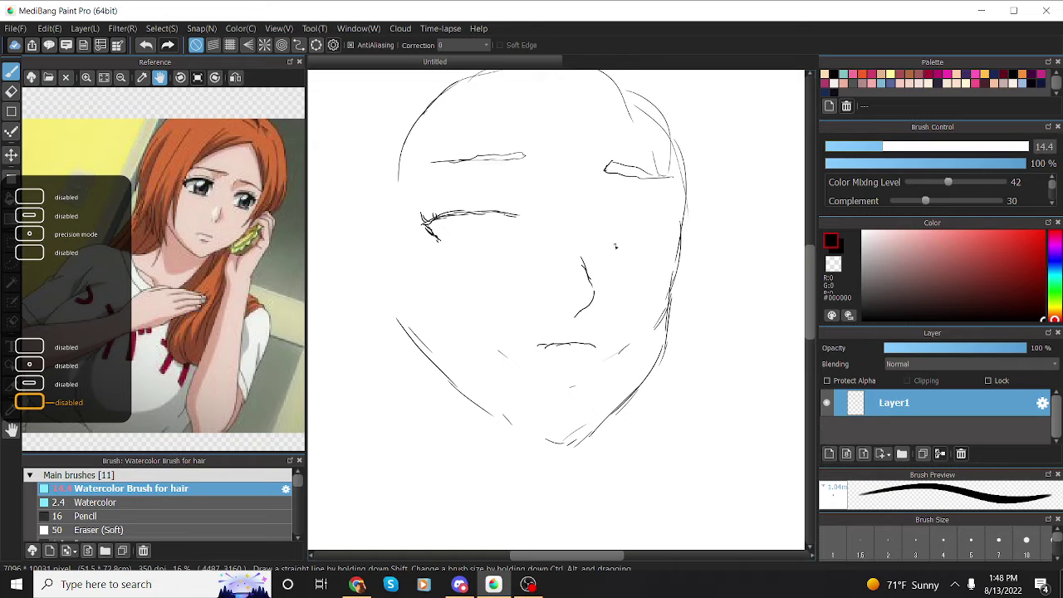
{"action": "mouse_move", "coordinate": [589, 227]}
{"action": "left_mouse_down"}
{"action": "mouse_move", "coordinate": [648, 219]}
{"action": "mouse_move", "coordinate": [662, 224]}
{"action": "mouse_move", "coordinate": [658, 249]}
{"action": "left_mouse_up"}
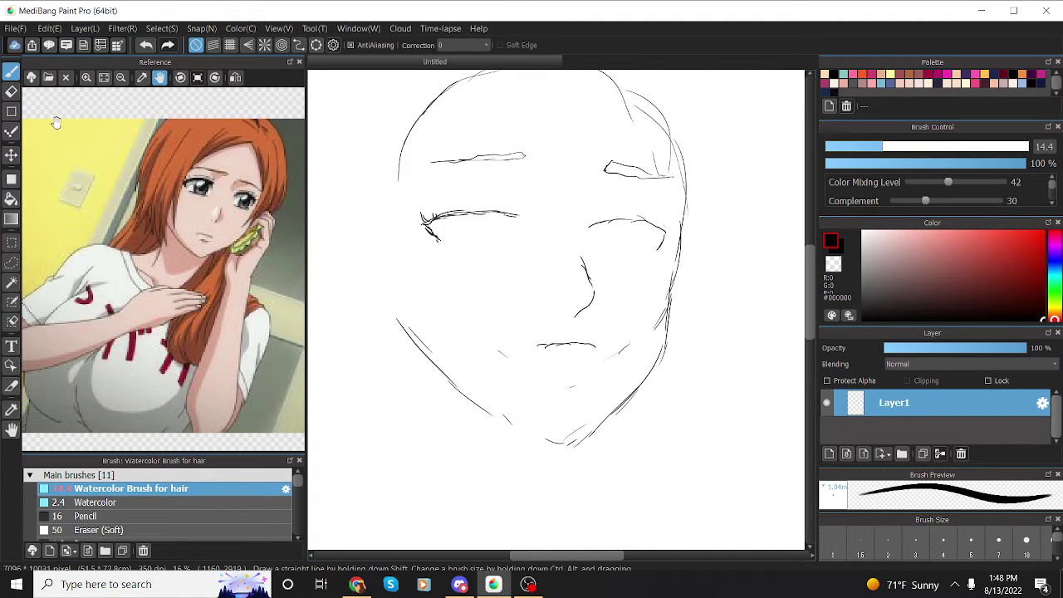
Step: Erase the nose and redraw it as shorter strokes slightly further left
{"action": "key", "text": "e"}
{"action": "mouse_move", "coordinate": [581, 315]}
{"action": "left_mouse_down"}
{"action": "mouse_move", "coordinate": [587, 259]}
{"action": "mouse_move", "coordinate": [587, 298]}
{"action": "mouse_move", "coordinate": [579, 255]}
{"action": "left_mouse_up"}
{"action": "key", "text": "b"}
{"action": "left_click_drag", "start_coordinate": [571, 272], "coordinate": [575, 315]}
Step: Erase both eyebrows and redraw them lower, closer to the upper eyelids
{"action": "key", "text": "e"}
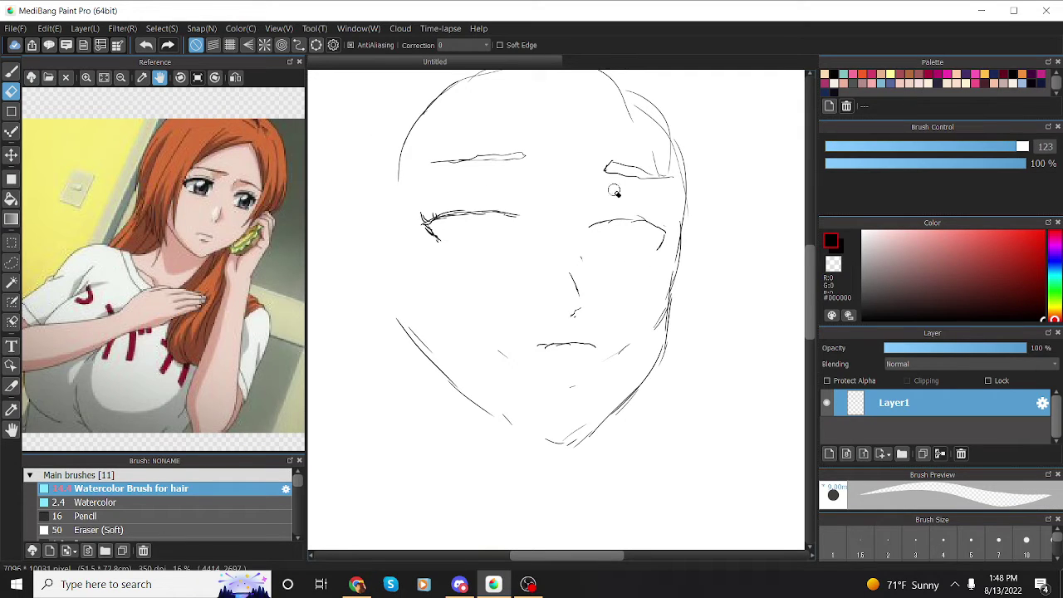
{"action": "mouse_move", "coordinate": [613, 158]}
{"action": "left_mouse_down"}
{"action": "mouse_move", "coordinate": [649, 183]}
{"action": "mouse_move", "coordinate": [623, 164]}
{"action": "mouse_move", "coordinate": [588, 176]}
{"action": "mouse_move", "coordinate": [505, 155]}
{"action": "mouse_move", "coordinate": [441, 162]}
{"action": "left_mouse_up"}
{"action": "key", "text": "b"}
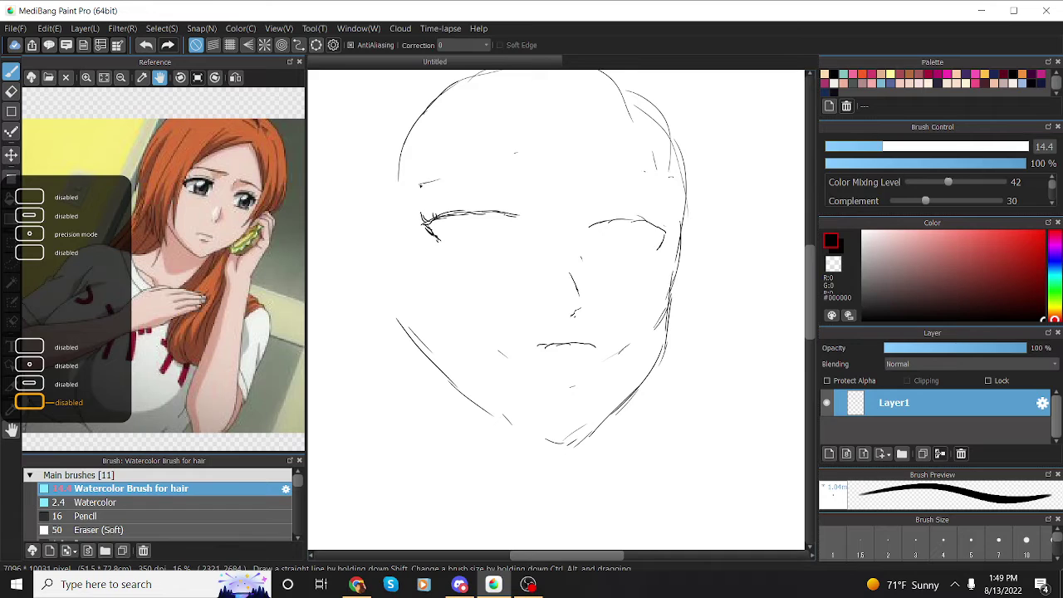
{"action": "mouse_move", "coordinate": [420, 181]}
{"action": "left_mouse_down"}
{"action": "mouse_move", "coordinate": [520, 175]}
{"action": "mouse_move", "coordinate": [480, 174]}
{"action": "left_mouse_up"}
{"action": "left_click_drag", "start_coordinate": [594, 181], "coordinate": [651, 182]}
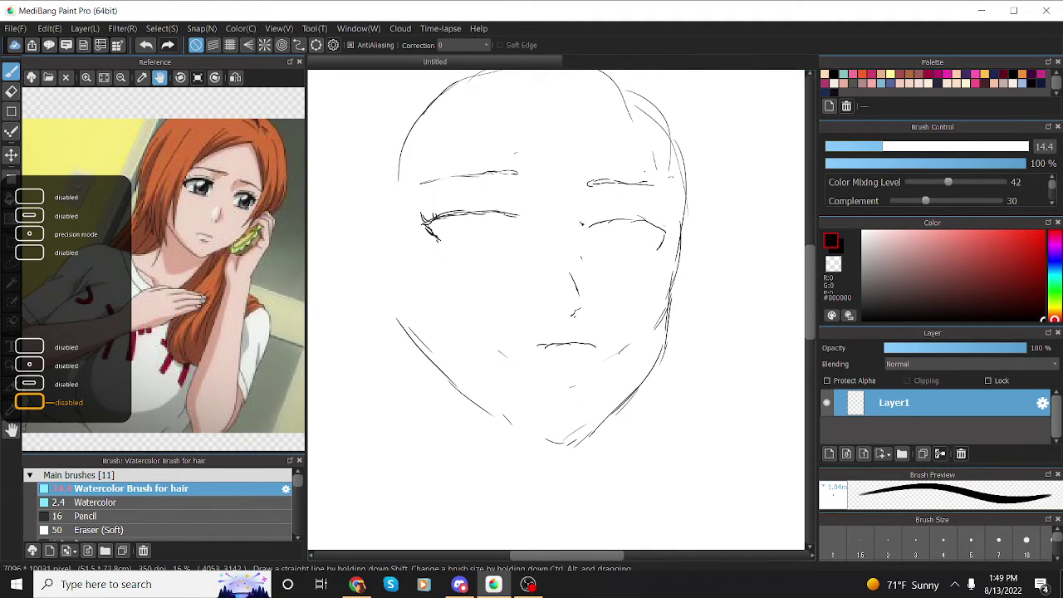
Step: Add lashes to the right eye and draw oval irises and short lower lid lines for both eyes
{"action": "left_click_drag", "start_coordinate": [586, 198], "coordinate": [585, 212]}
{"action": "mouse_move", "coordinate": [637, 210]}
{"action": "left_mouse_down"}
{"action": "mouse_move", "coordinate": [671, 225]}
{"action": "mouse_move", "coordinate": [667, 239]}
{"action": "mouse_move", "coordinate": [610, 244]}
{"action": "mouse_move", "coordinate": [612, 267]}
{"action": "mouse_move", "coordinate": [631, 277]}
{"action": "mouse_move", "coordinate": [645, 270]}
{"action": "mouse_move", "coordinate": [648, 240]}
{"action": "mouse_move", "coordinate": [639, 277]}
{"action": "left_mouse_up"}
{"action": "mouse_move", "coordinate": [606, 235]}
{"action": "left_mouse_down"}
{"action": "mouse_move", "coordinate": [651, 236]}
{"action": "mouse_move", "coordinate": [645, 272]}
{"action": "left_mouse_up"}
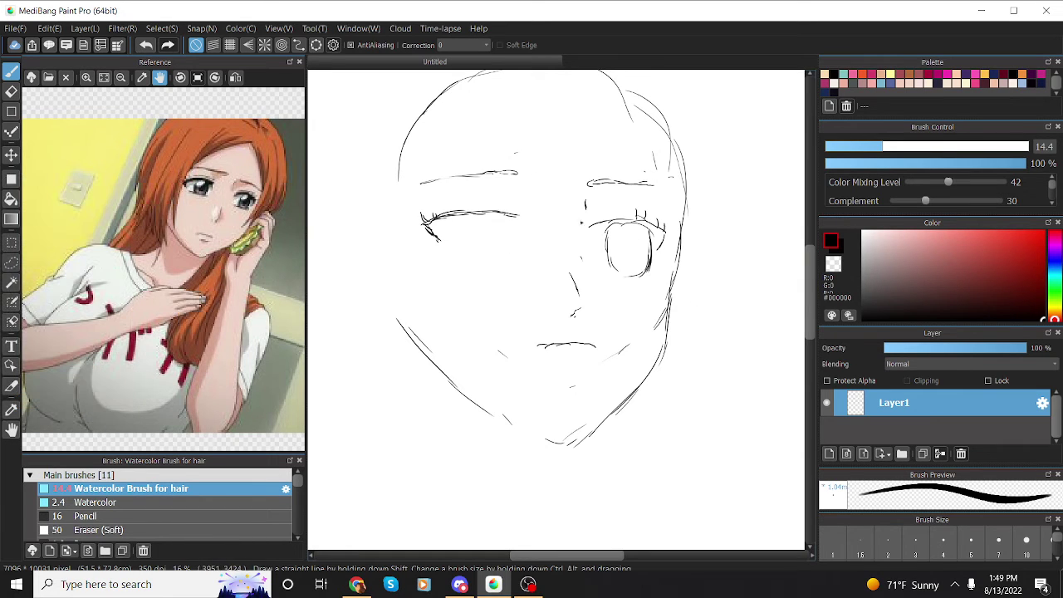
{"action": "mouse_move", "coordinate": [457, 227]}
{"action": "left_mouse_down"}
{"action": "mouse_move", "coordinate": [462, 256]}
{"action": "mouse_move", "coordinate": [503, 254]}
{"action": "mouse_move", "coordinate": [484, 268]}
{"action": "left_mouse_up"}
{"action": "mouse_move", "coordinate": [456, 235]}
{"action": "left_mouse_down"}
{"action": "mouse_move", "coordinate": [490, 222]}
{"action": "mouse_move", "coordinate": [503, 254]}
{"action": "mouse_move", "coordinate": [484, 267]}
{"action": "left_mouse_up"}
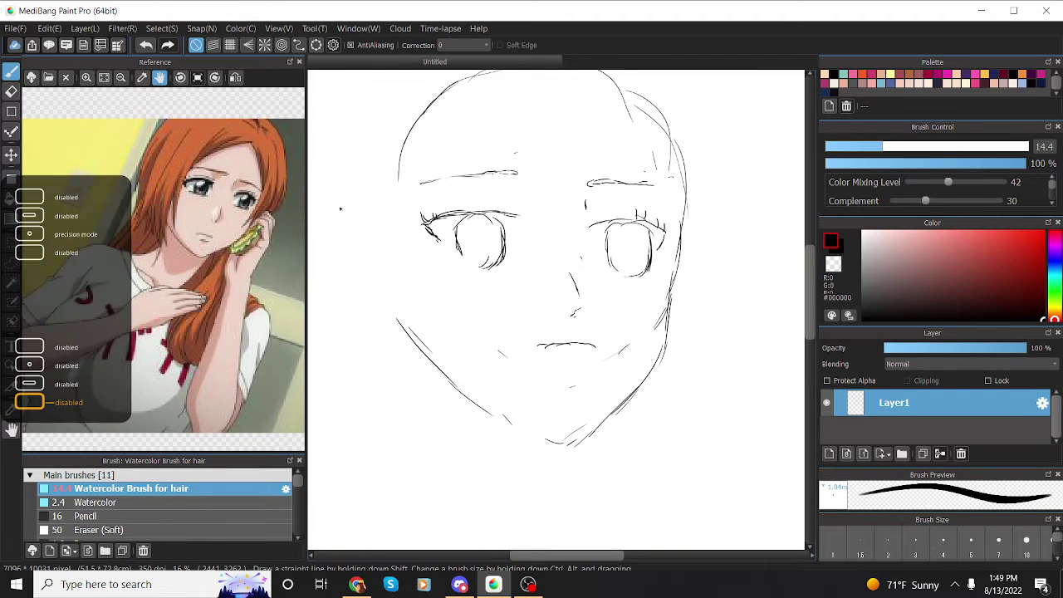
{"action": "left_click_drag", "start_coordinate": [453, 276], "coordinate": [508, 276]}
{"action": "left_click_drag", "start_coordinate": [616, 281], "coordinate": [649, 287]}
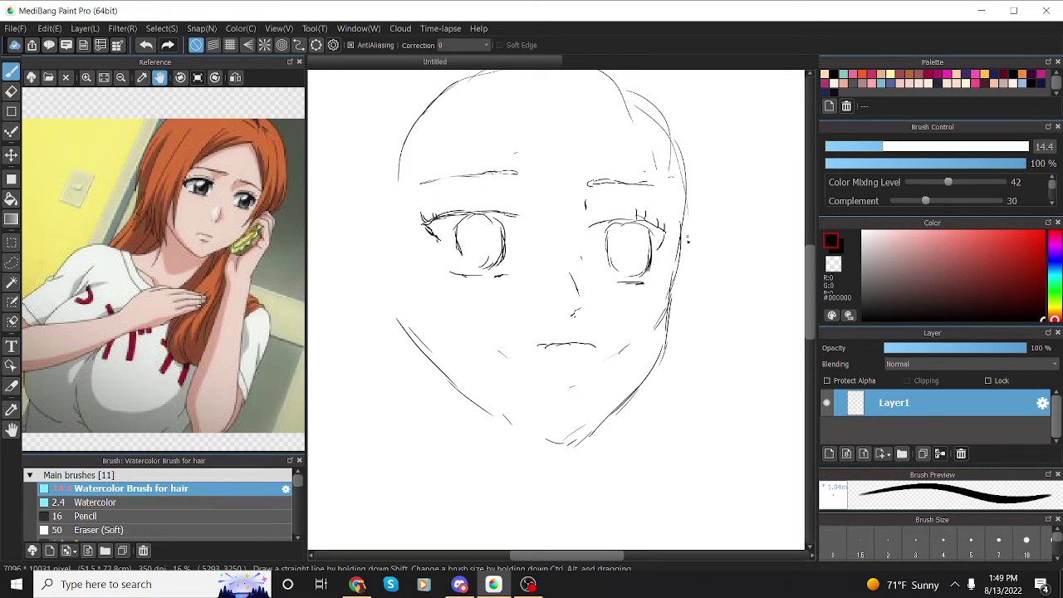
Step: Trim the ends of the mouth line with the eraser and redraw it darker and shorter
{"action": "key", "text": "e"}
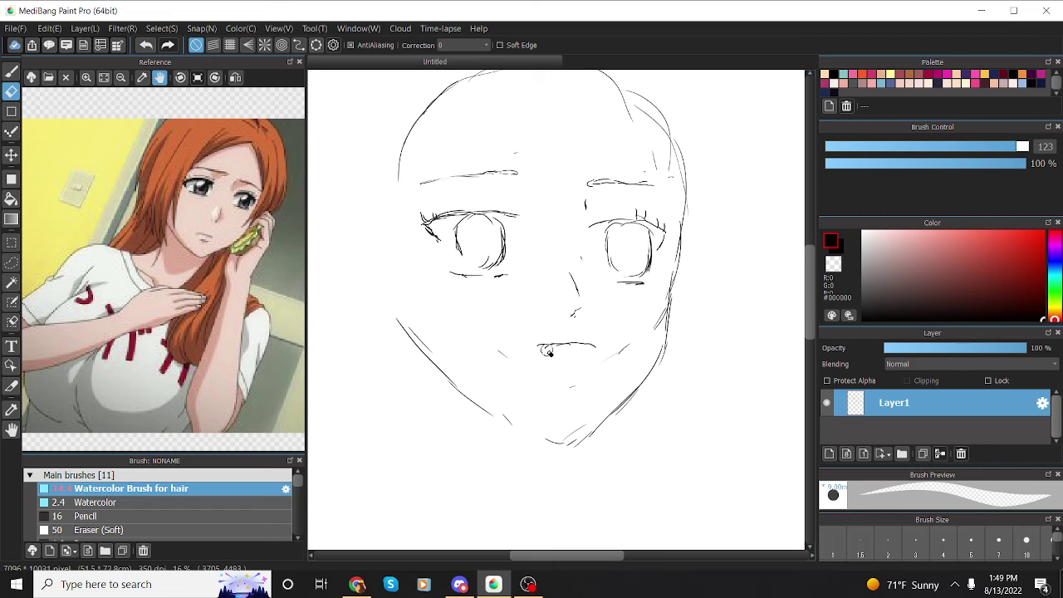
{"action": "left_click_drag", "start_coordinate": [597, 352], "coordinate": [594, 341]}
{"action": "key", "text": "b"}
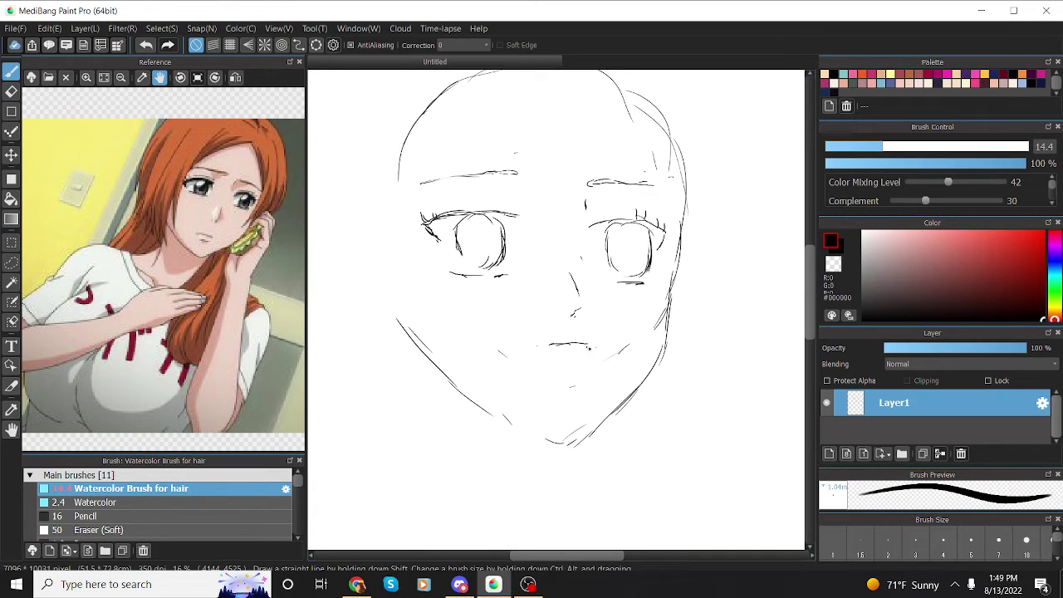
{"action": "left_click_drag", "start_coordinate": [551, 344], "coordinate": [589, 341]}
Step: Draw a round highlight and a pupil inside the left eye's iris, undoing the first stroke
{"action": "mouse_move", "coordinate": [464, 219]}
{"action": "left_mouse_down"}
{"action": "mouse_move", "coordinate": [461, 232]}
{"action": "mouse_move", "coordinate": [478, 236]}
{"action": "mouse_move", "coordinate": [481, 217]}
{"action": "left_mouse_up"}
{"action": "key", "text": "ctrl+z"}
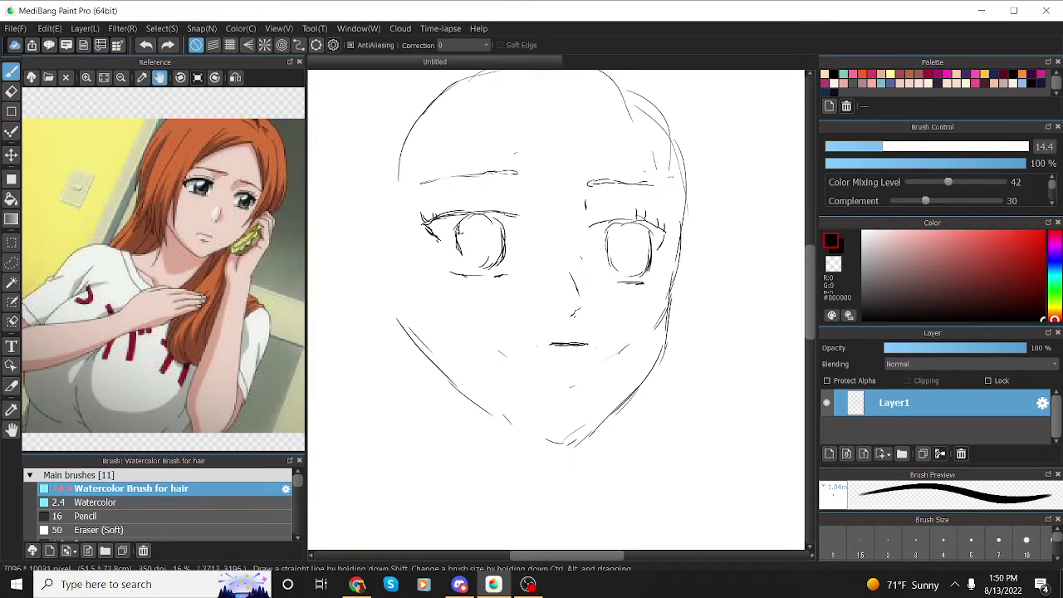
{"action": "mouse_move", "coordinate": [458, 236]}
{"action": "left_mouse_down"}
{"action": "mouse_move", "coordinate": [478, 240]}
{"action": "mouse_move", "coordinate": [485, 215]}
{"action": "left_mouse_up"}
{"action": "mouse_move", "coordinate": [468, 239]}
{"action": "left_mouse_down"}
{"action": "mouse_move", "coordinate": [470, 252]}
{"action": "mouse_move", "coordinate": [490, 252]}
{"action": "mouse_move", "coordinate": [485, 228]}
{"action": "left_mouse_up"}
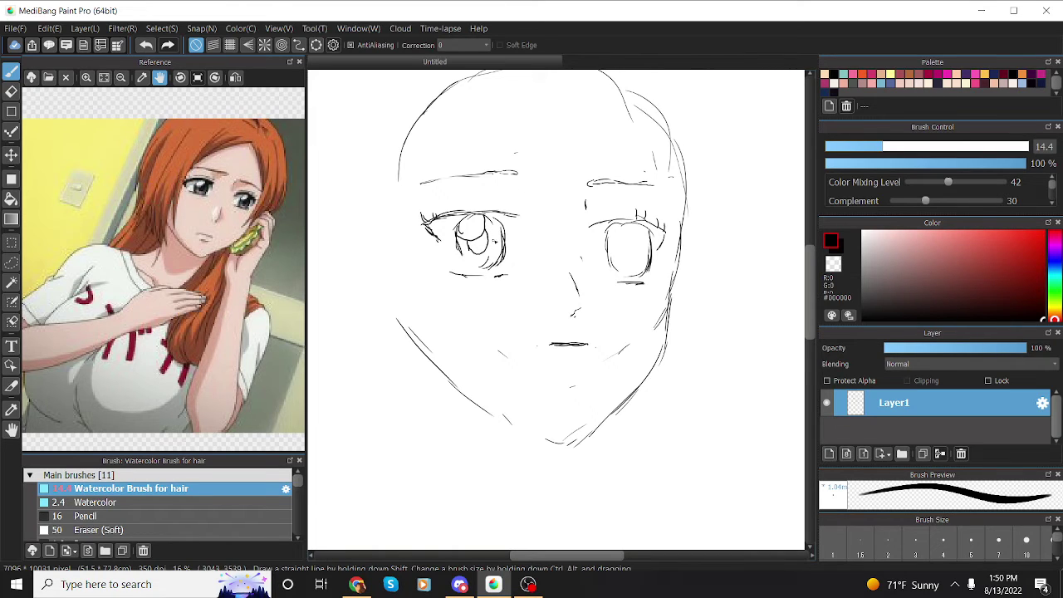
Step: Thicken the upper lash lines of both eyes and darken the right eye's outer corner
{"action": "left_click_drag", "start_coordinate": [467, 215], "coordinate": [528, 222]}
{"action": "mouse_move", "coordinate": [586, 236]}
{"action": "left_mouse_down"}
{"action": "mouse_move", "coordinate": [622, 219]}
{"action": "mouse_move", "coordinate": [651, 223]}
{"action": "mouse_move", "coordinate": [671, 233]}
{"action": "mouse_move", "coordinate": [669, 263]}
{"action": "mouse_move", "coordinate": [671, 239]}
{"action": "left_mouse_up"}
{"action": "left_click_drag", "start_coordinate": [663, 243], "coordinate": [669, 250]}
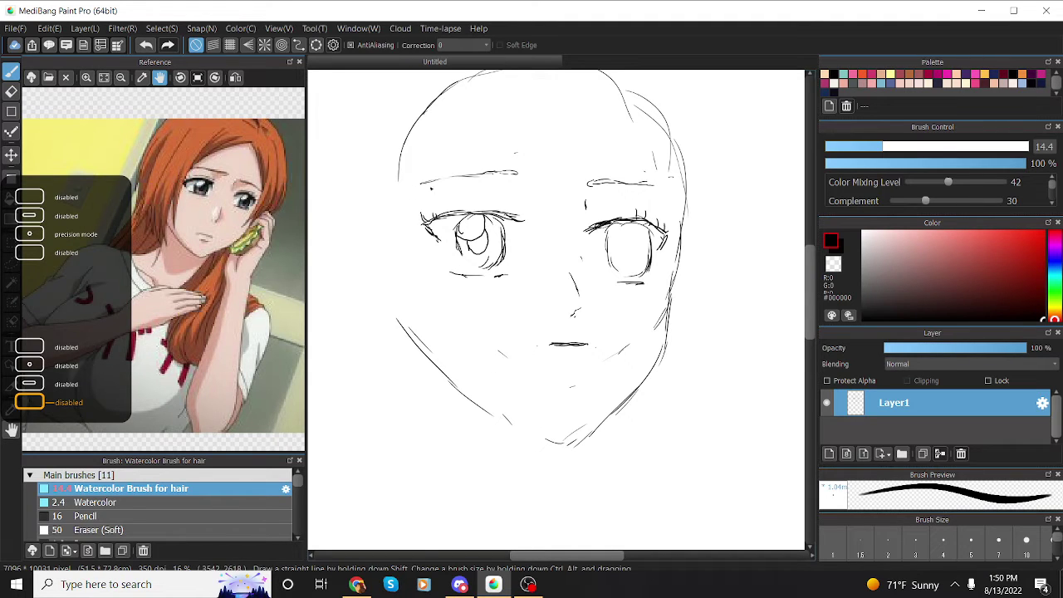
Step: Erase the right eye's lower part, then redraw its lower lid higher and add a highlight and pupil
{"action": "key", "text": "e"}
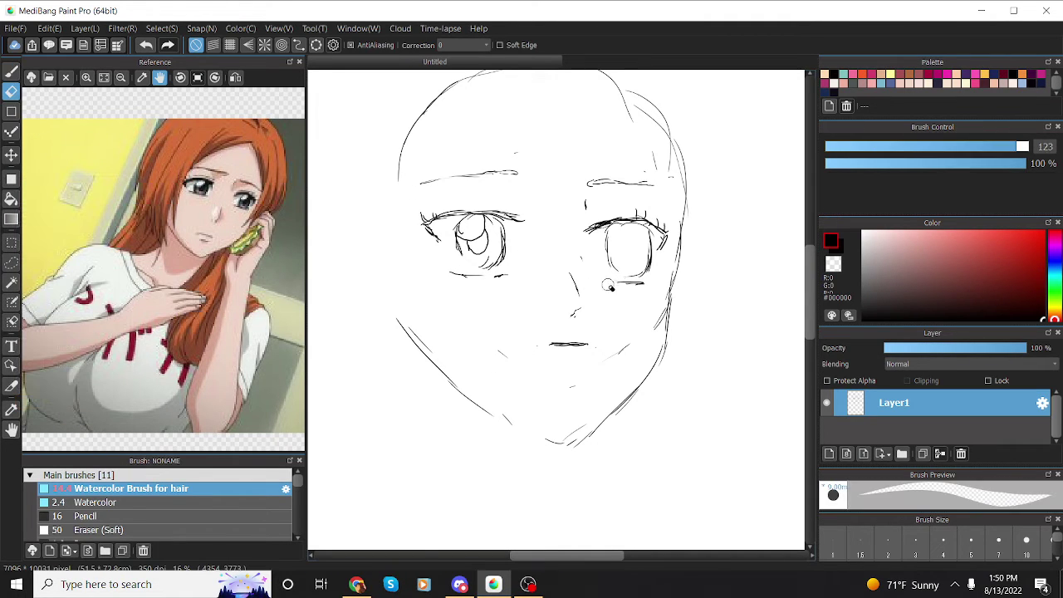
{"action": "mouse_move", "coordinate": [609, 286]}
{"action": "left_mouse_down"}
{"action": "mouse_move", "coordinate": [643, 272]}
{"action": "mouse_move", "coordinate": [606, 261]}
{"action": "mouse_move", "coordinate": [638, 277]}
{"action": "left_mouse_up"}
{"action": "key", "text": "p"}
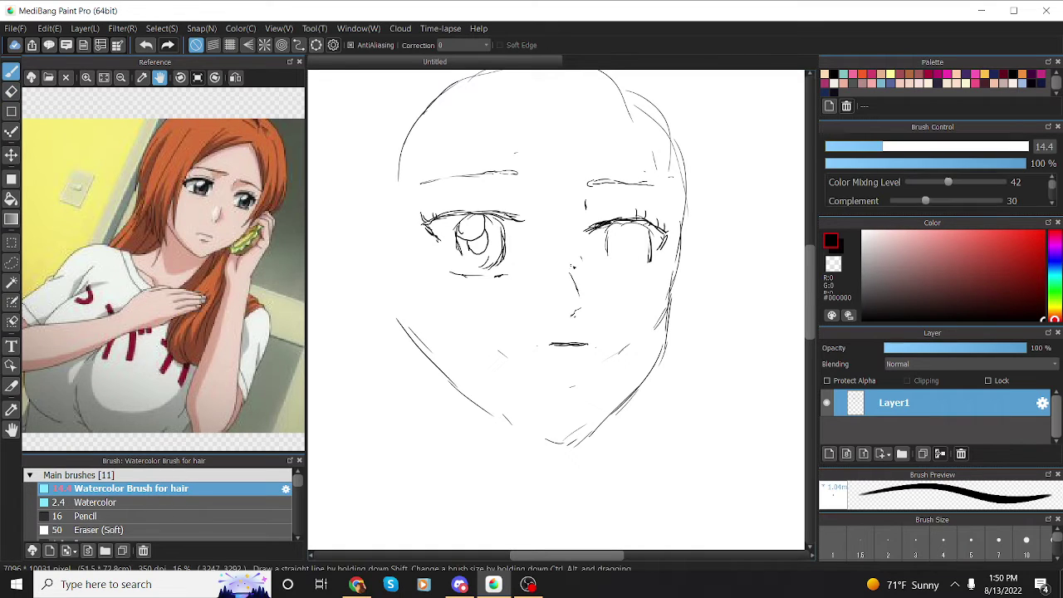
{"action": "left_click_drag", "start_coordinate": [606, 269], "coordinate": [661, 266]}
{"action": "mouse_move", "coordinate": [607, 229]}
{"action": "left_mouse_down"}
{"action": "mouse_move", "coordinate": [617, 245]}
{"action": "mouse_move", "coordinate": [625, 224]}
{"action": "left_mouse_up"}
{"action": "mouse_move", "coordinate": [621, 259]}
{"action": "left_mouse_down"}
{"action": "mouse_move", "coordinate": [638, 259]}
{"action": "mouse_move", "coordinate": [642, 240]}
{"action": "mouse_move", "coordinate": [638, 257]}
{"action": "left_mouse_up"}
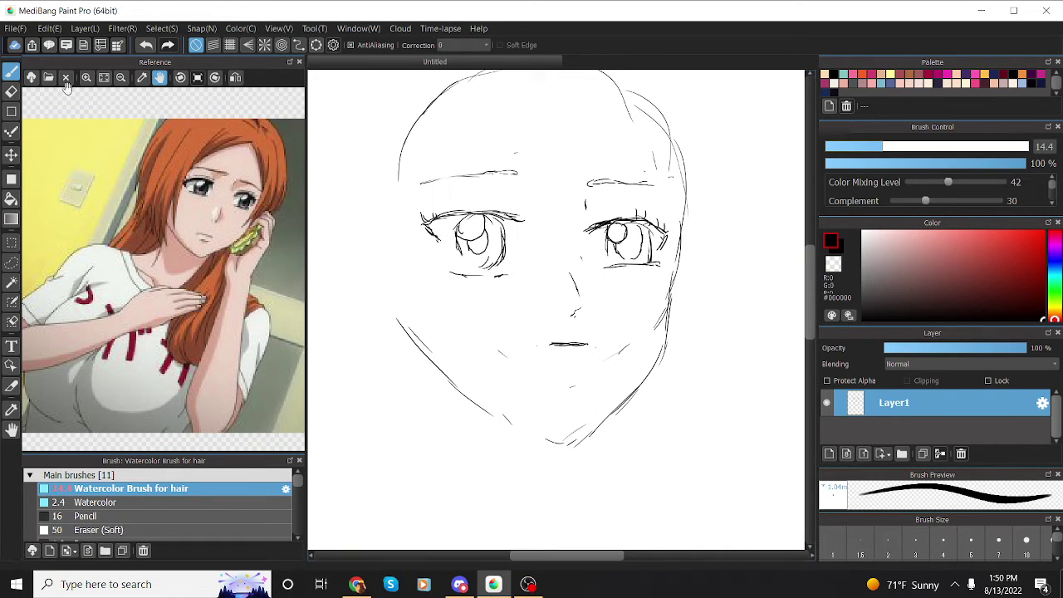
Step: Erase part of the right eye's highlight and redraw the iris, highlight and pupil with darker lines
{"action": "key", "text": "e"}
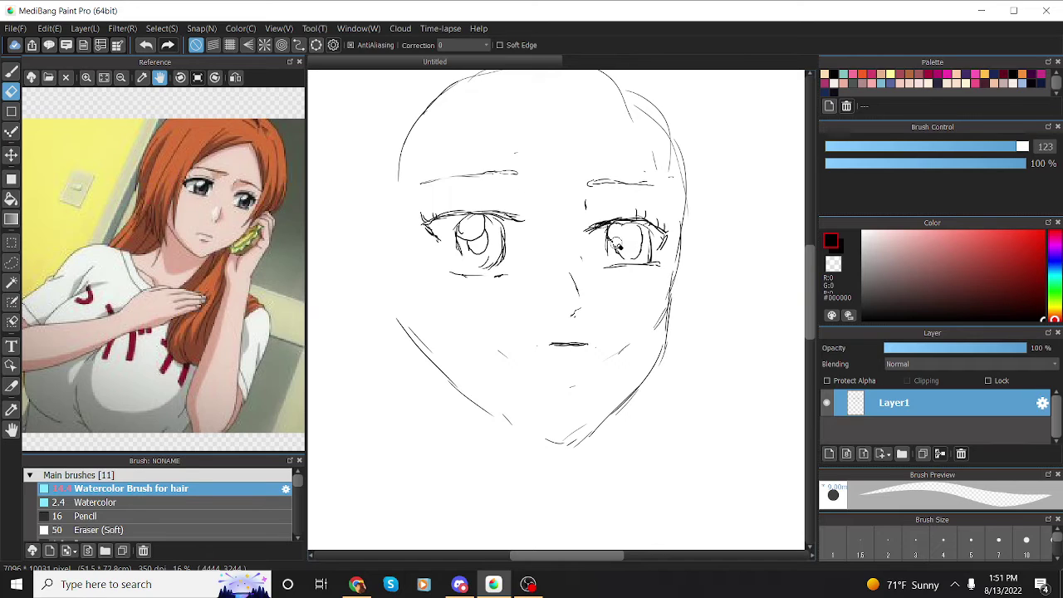
{"action": "left_click", "coordinate": [11, 72]}
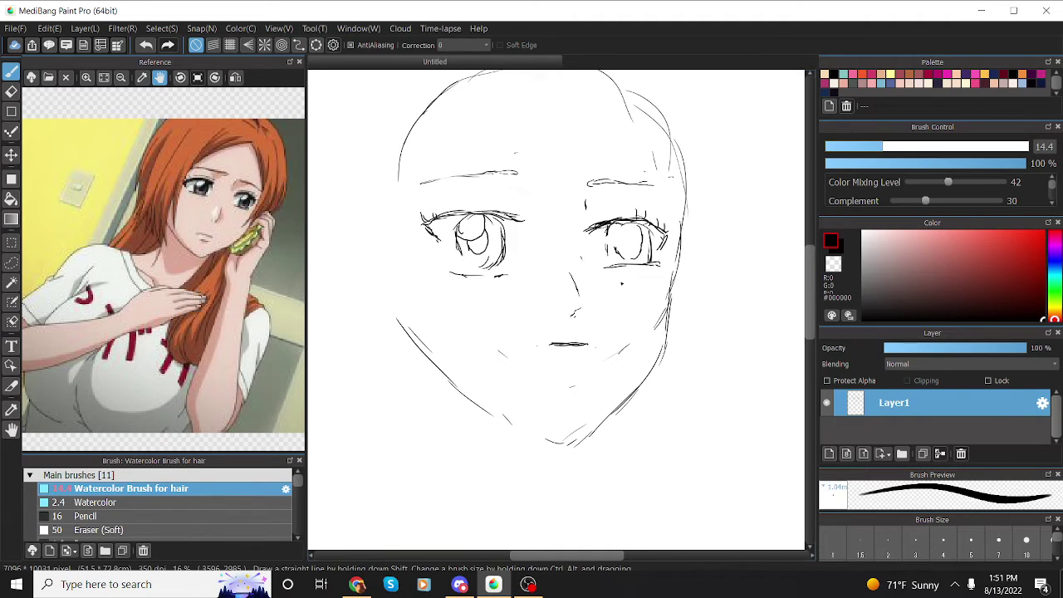
{"action": "mouse_move", "coordinate": [624, 221]}
{"action": "left_mouse_down"}
{"action": "mouse_move", "coordinate": [616, 253]}
{"action": "mouse_move", "coordinate": [648, 251]}
{"action": "left_mouse_up"}
{"action": "mouse_move", "coordinate": [608, 225]}
{"action": "left_mouse_down"}
{"action": "mouse_move", "coordinate": [604, 259]}
{"action": "mouse_move", "coordinate": [647, 258]}
{"action": "left_mouse_up"}
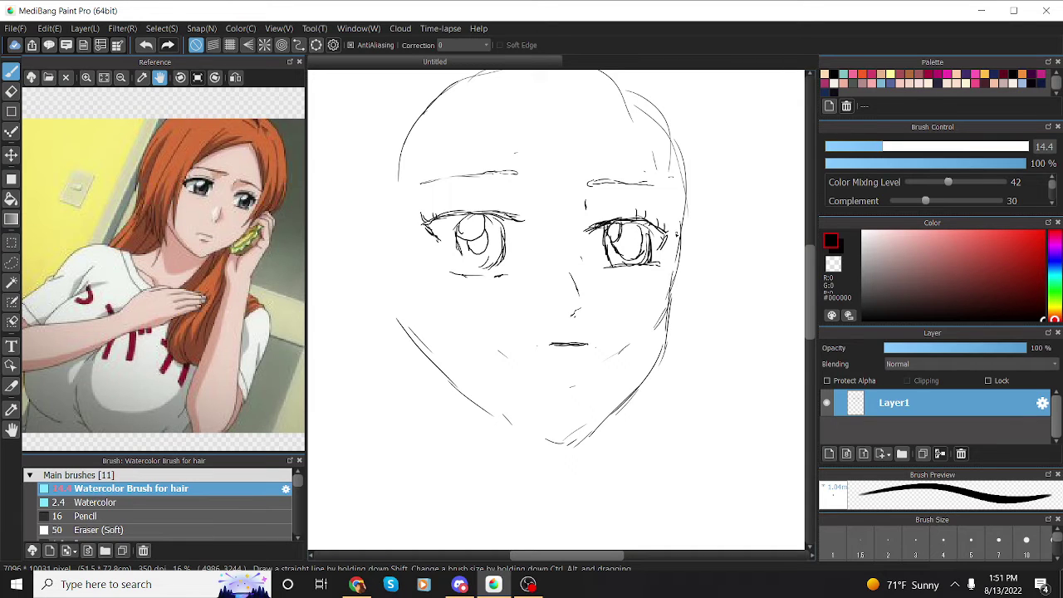
Step: Erase the nose bridge line and redraw it as short marks, undoing a stray stroke
{"action": "left_click", "coordinate": [12, 91]}
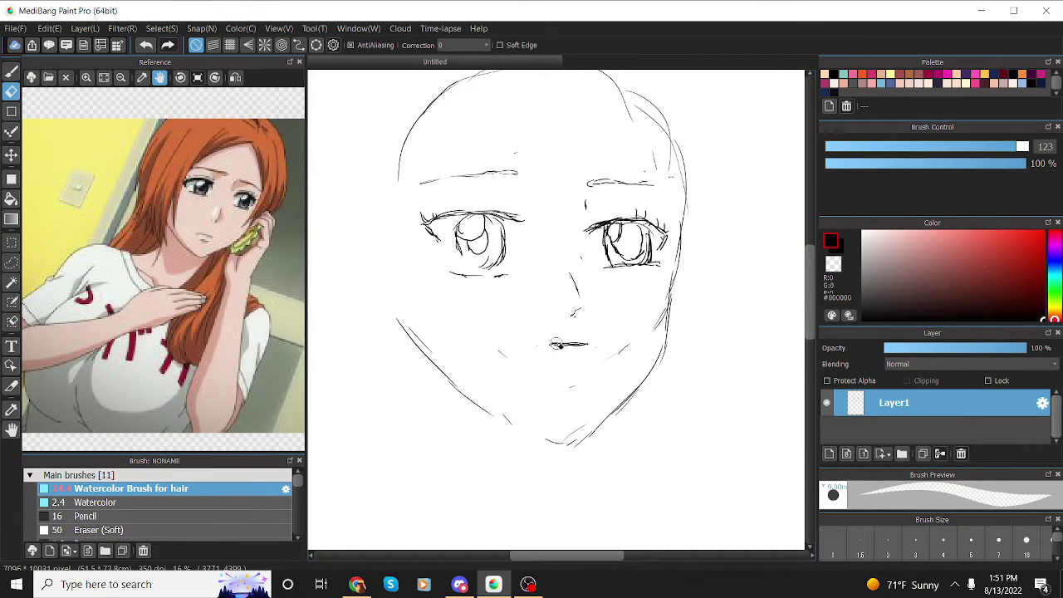
{"action": "left_click_drag", "start_coordinate": [576, 287], "coordinate": [571, 300]}
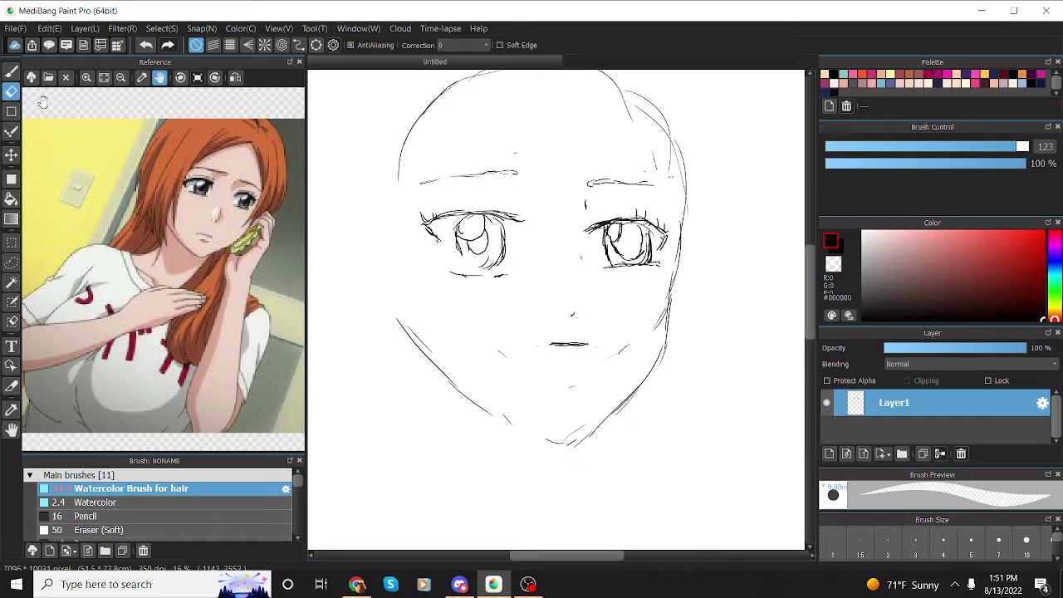
{"action": "left_click", "coordinate": [12, 69]}
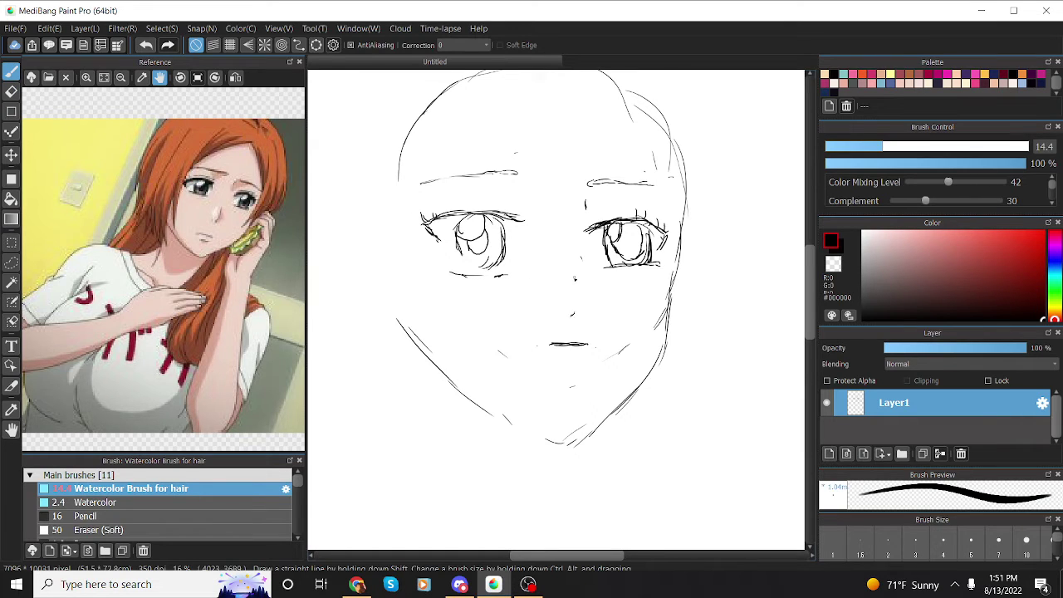
{"action": "left_click_drag", "start_coordinate": [575, 283], "coordinate": [582, 323]}
{"action": "key", "text": "ctrl+z"}
Step: Erase the jaw and chin outline on both sides of the face, below eye level
{"action": "left_click", "coordinate": [11, 93]}
{"action": "mouse_move", "coordinate": [675, 238]}
{"action": "left_mouse_down"}
{"action": "mouse_move", "coordinate": [672, 330]}
{"action": "mouse_move", "coordinate": [619, 417]}
{"action": "mouse_move", "coordinate": [572, 435]}
{"action": "mouse_move", "coordinate": [417, 342]}
{"action": "mouse_move", "coordinate": [417, 358]}
{"action": "mouse_move", "coordinate": [554, 453]}
{"action": "left_mouse_up"}
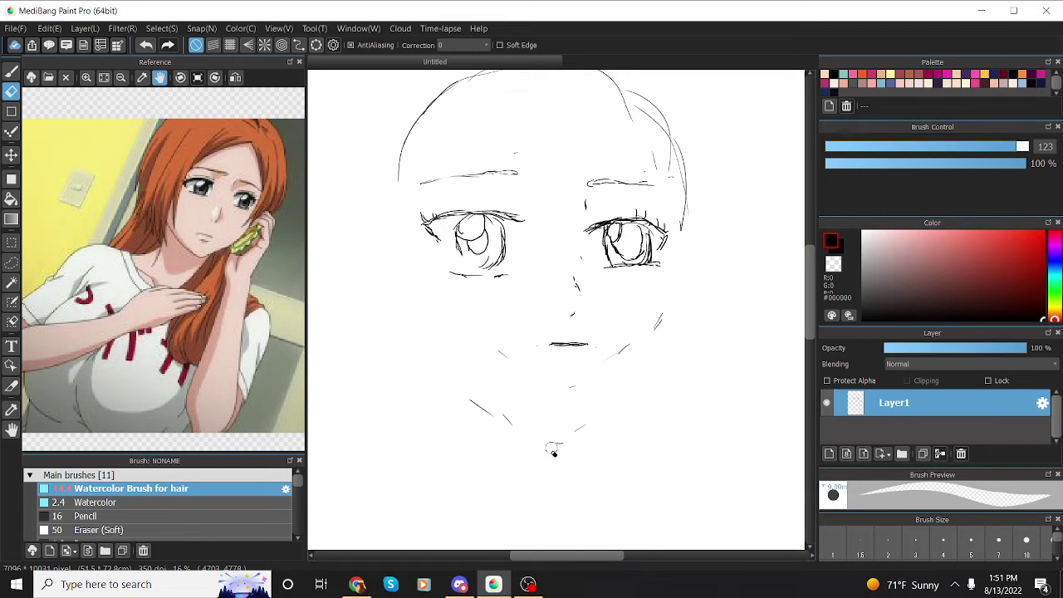
{"action": "mouse_move", "coordinate": [464, 395]}
{"action": "left_mouse_down"}
{"action": "mouse_move", "coordinate": [569, 458]}
{"action": "mouse_move", "coordinate": [479, 424]}
{"action": "left_mouse_up"}
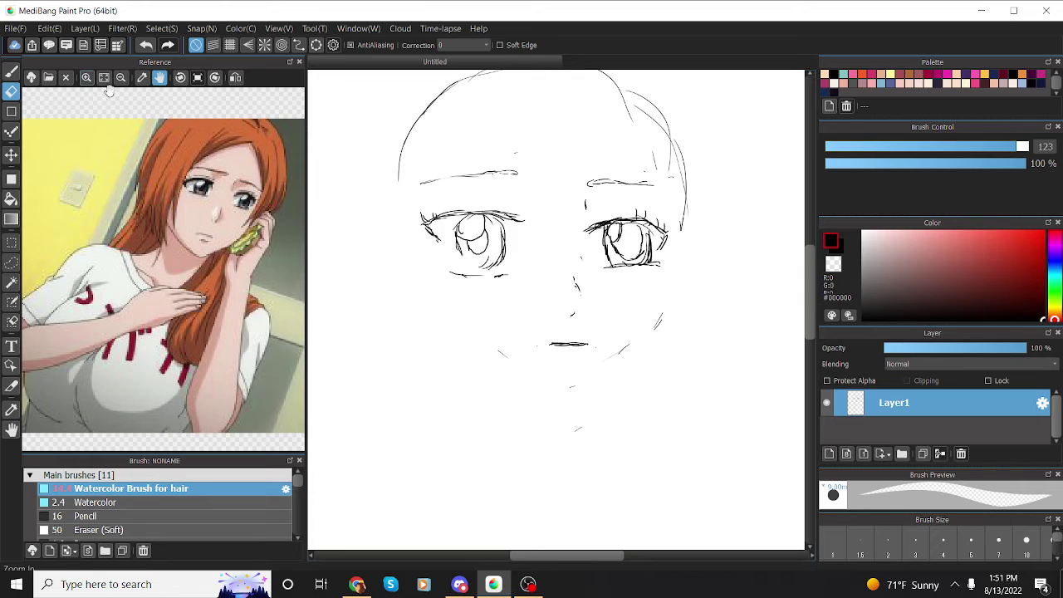
Step: Redraw the jawline and chin with a fuller right cheek, layering several strokes along the right side
{"action": "left_click", "coordinate": [12, 71]}
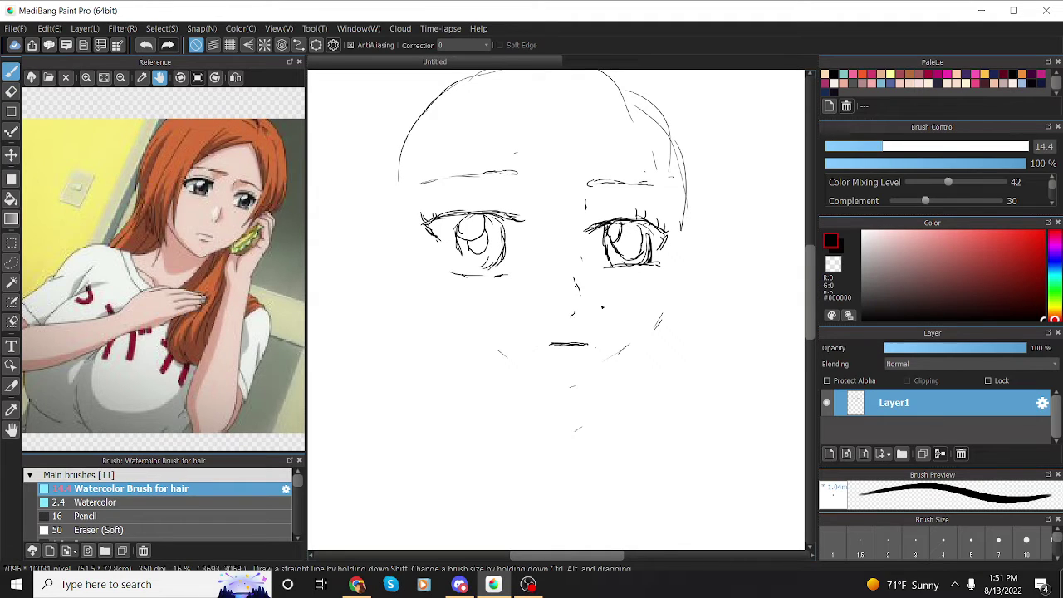
{"action": "mouse_move", "coordinate": [684, 204]}
{"action": "left_mouse_down"}
{"action": "mouse_move", "coordinate": [684, 301]}
{"action": "mouse_move", "coordinate": [658, 371]}
{"action": "mouse_move", "coordinate": [593, 437]}
{"action": "left_mouse_up"}
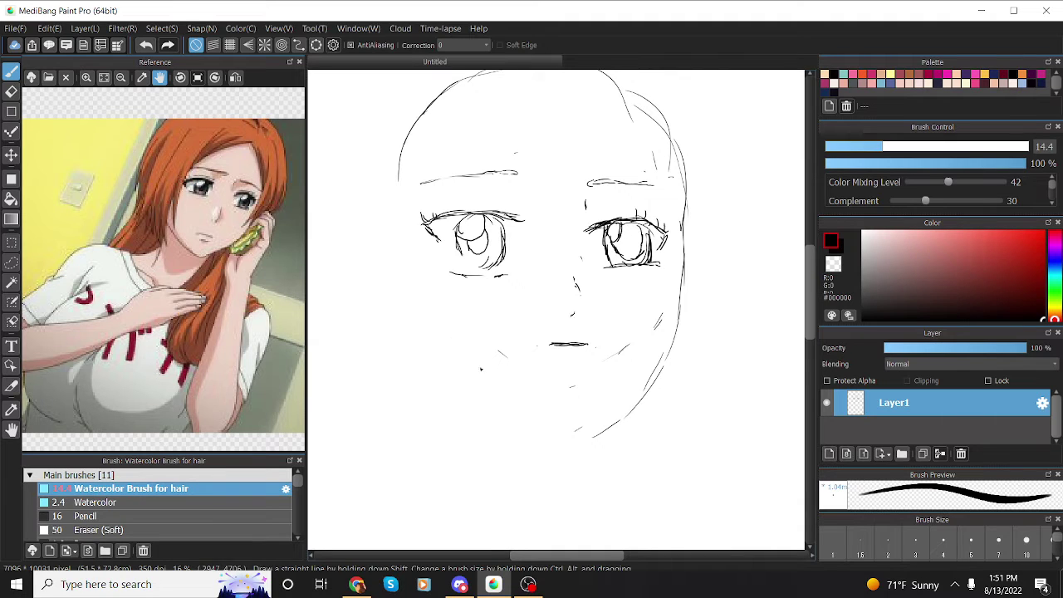
{"action": "mouse_move", "coordinate": [427, 337]}
{"action": "left_mouse_down"}
{"action": "mouse_move", "coordinate": [461, 380]}
{"action": "mouse_move", "coordinate": [530, 430]}
{"action": "mouse_move", "coordinate": [588, 448]}
{"action": "mouse_move", "coordinate": [651, 402]}
{"action": "left_mouse_up"}
{"action": "left_click_drag", "start_coordinate": [605, 437], "coordinate": [644, 410]}
{"action": "left_click_drag", "start_coordinate": [686, 251], "coordinate": [681, 349]}
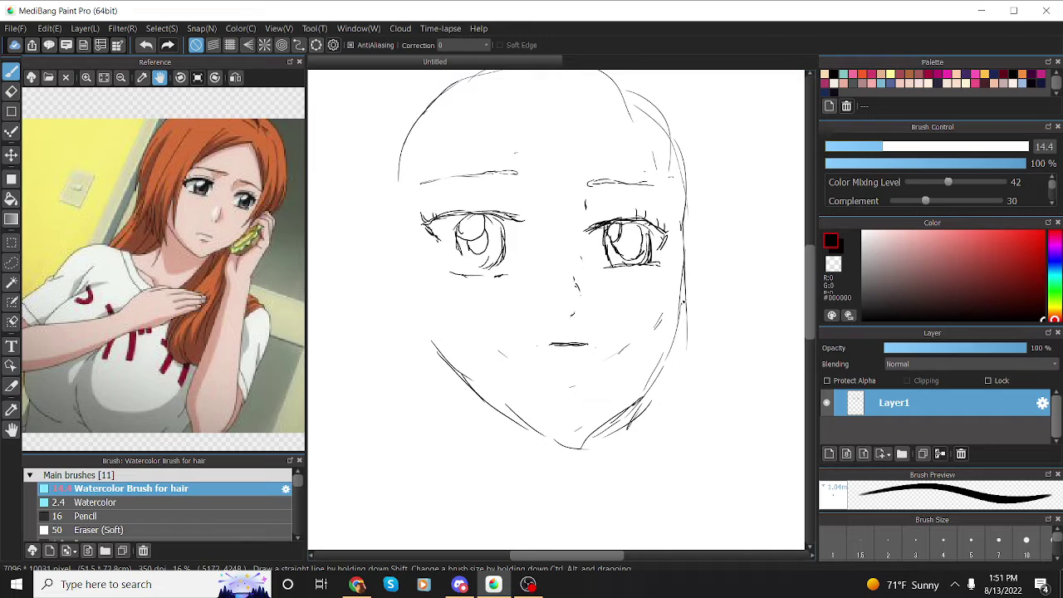
{"action": "left_click_drag", "start_coordinate": [685, 271], "coordinate": [659, 376]}
{"action": "mouse_move", "coordinate": [677, 322]}
{"action": "left_mouse_down"}
{"action": "mouse_move", "coordinate": [660, 377]}
{"action": "mouse_move", "coordinate": [582, 450]}
{"action": "left_mouse_up"}
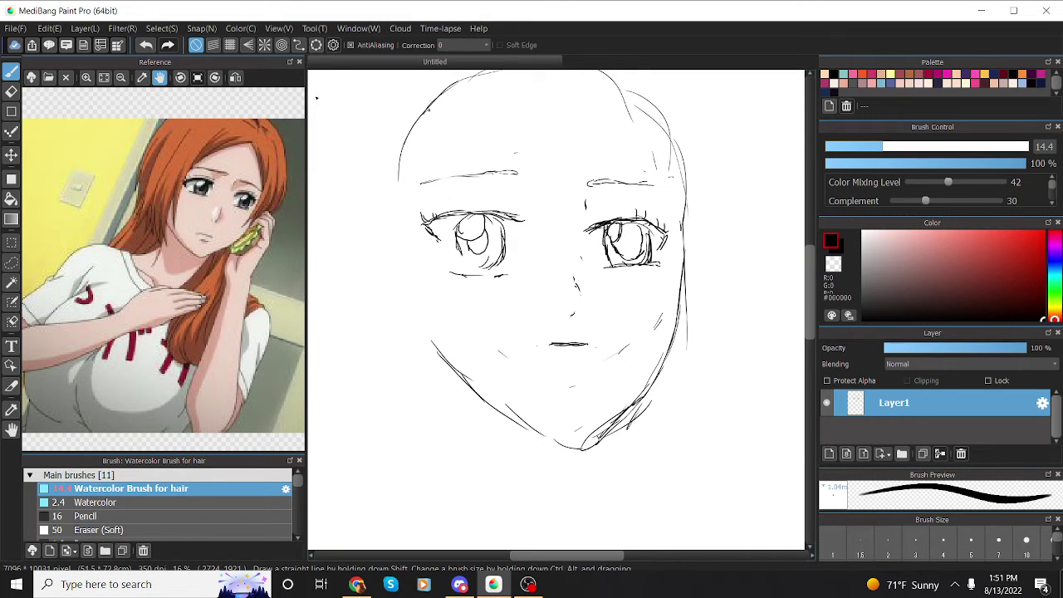
Step: Erase both eyebrows and the highlight inside the right eye
{"action": "left_click", "coordinate": [11, 91]}
{"action": "left_click_drag", "start_coordinate": [507, 172], "coordinate": [428, 181]}
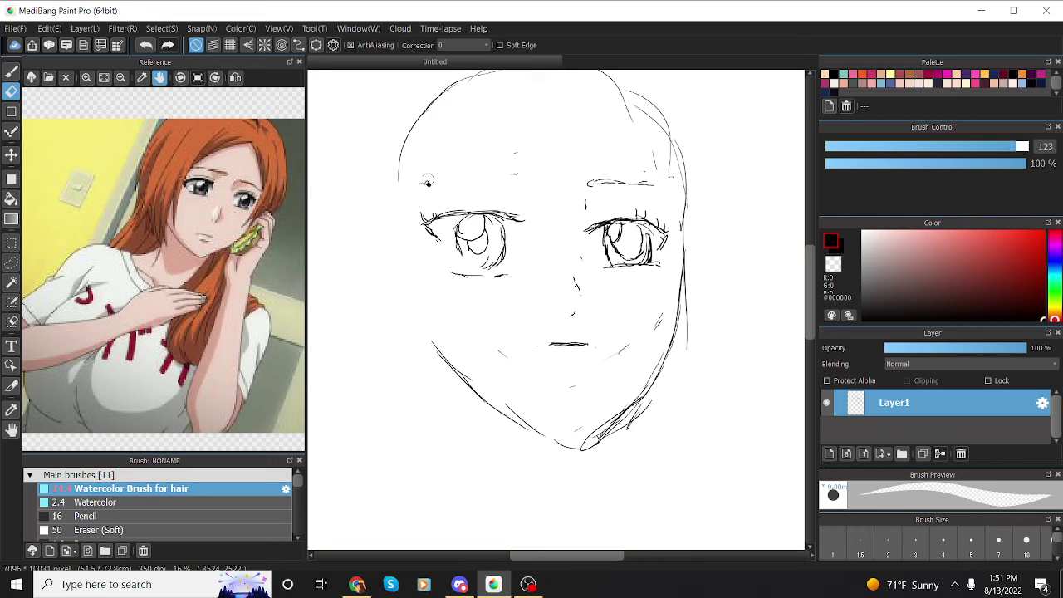
{"action": "left_click_drag", "start_coordinate": [582, 184], "coordinate": [653, 183]}
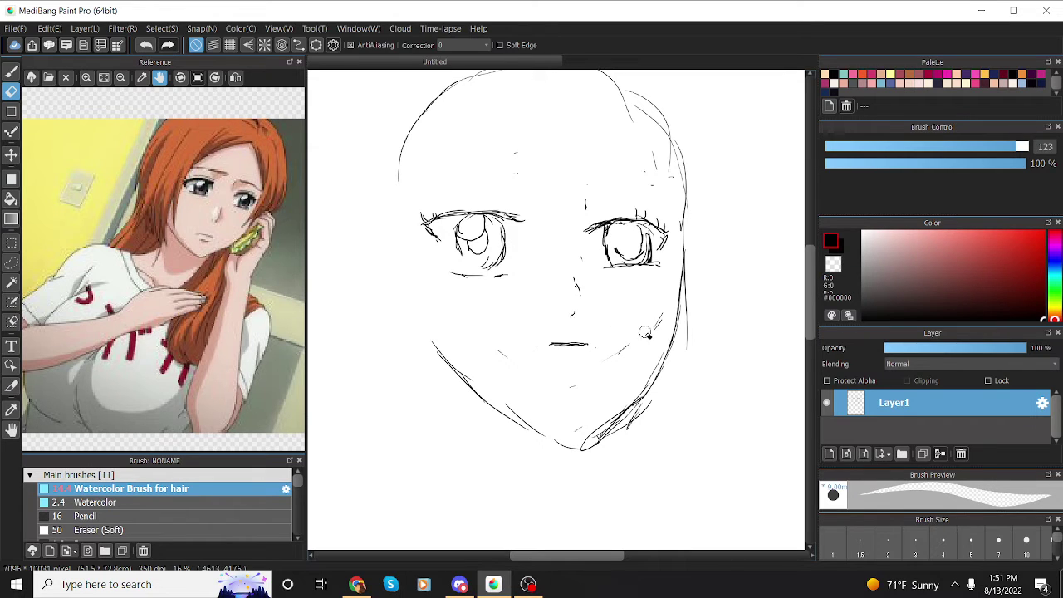
{"action": "left_click", "coordinate": [12, 72]}
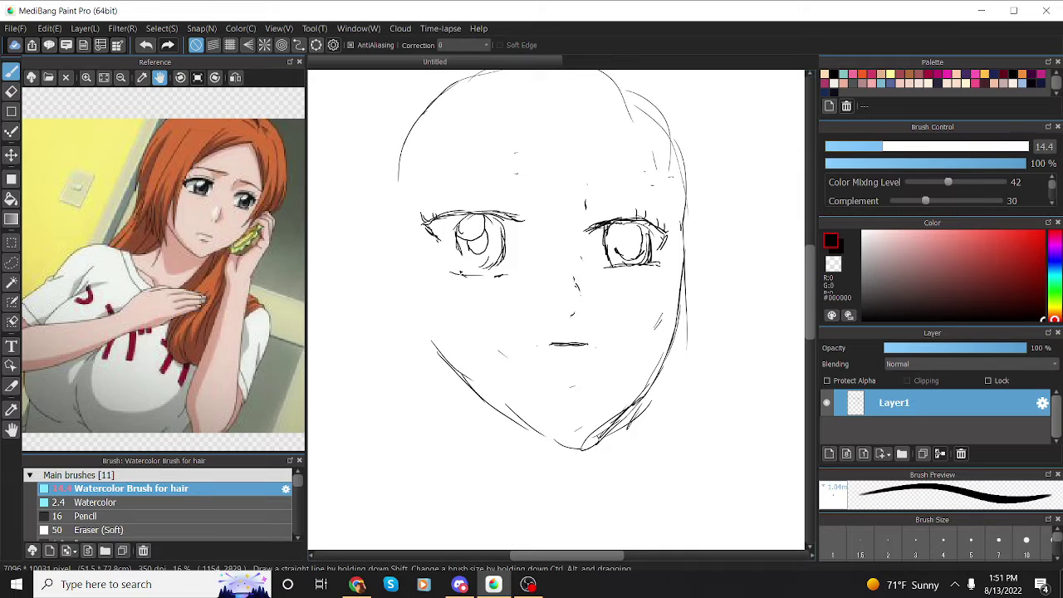
Step: Erase the left jaw and chin tip, redraw them slightly wider, and reinforce the right jawline down to the chin
{"action": "left_click", "coordinate": [11, 91]}
{"action": "mouse_move", "coordinate": [456, 349]}
{"action": "left_mouse_down"}
{"action": "mouse_move", "coordinate": [430, 351]}
{"action": "mouse_move", "coordinate": [562, 428]}
{"action": "mouse_move", "coordinate": [558, 455]}
{"action": "left_mouse_up"}
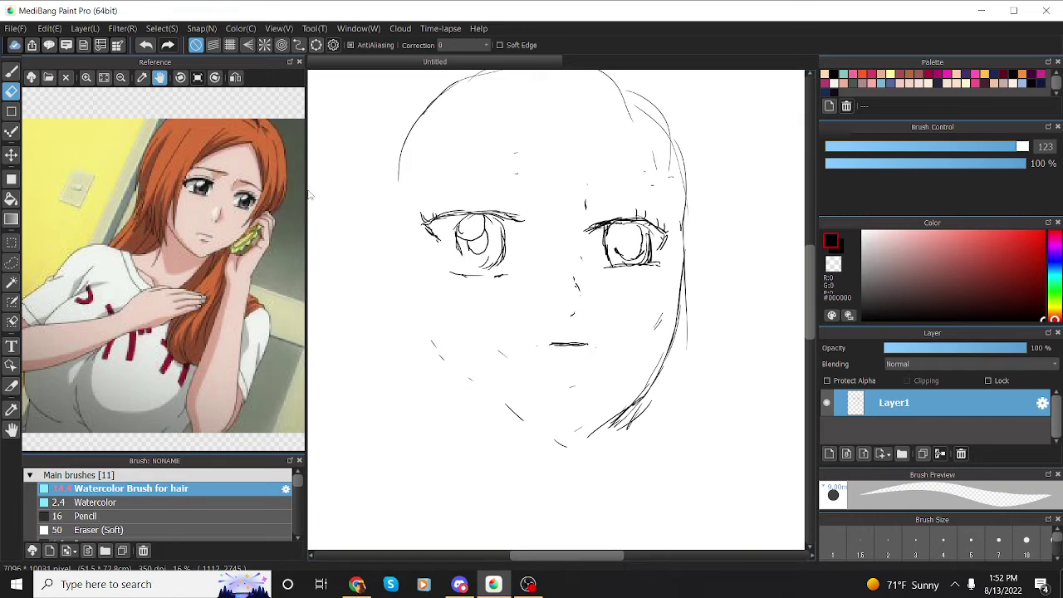
{"action": "key", "text": "b"}
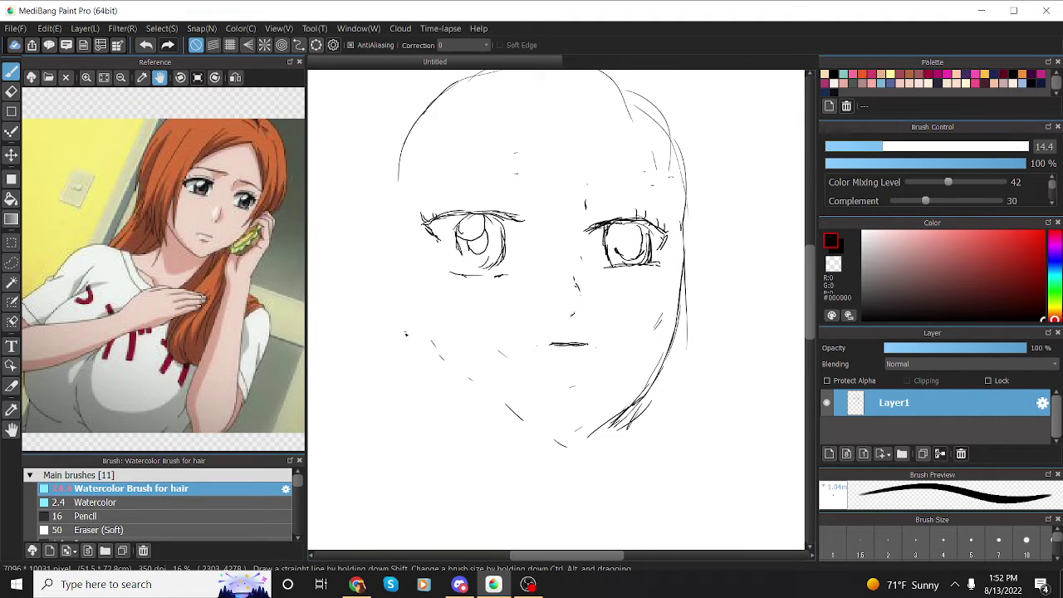
{"action": "mouse_move", "coordinate": [412, 324]}
{"action": "left_mouse_down"}
{"action": "mouse_move", "coordinate": [468, 395]}
{"action": "mouse_move", "coordinate": [520, 435]}
{"action": "mouse_move", "coordinate": [571, 451]}
{"action": "mouse_move", "coordinate": [576, 436]}
{"action": "mouse_move", "coordinate": [626, 415]}
{"action": "left_mouse_up"}
{"action": "left_click_drag", "start_coordinate": [689, 259], "coordinate": [678, 384]}
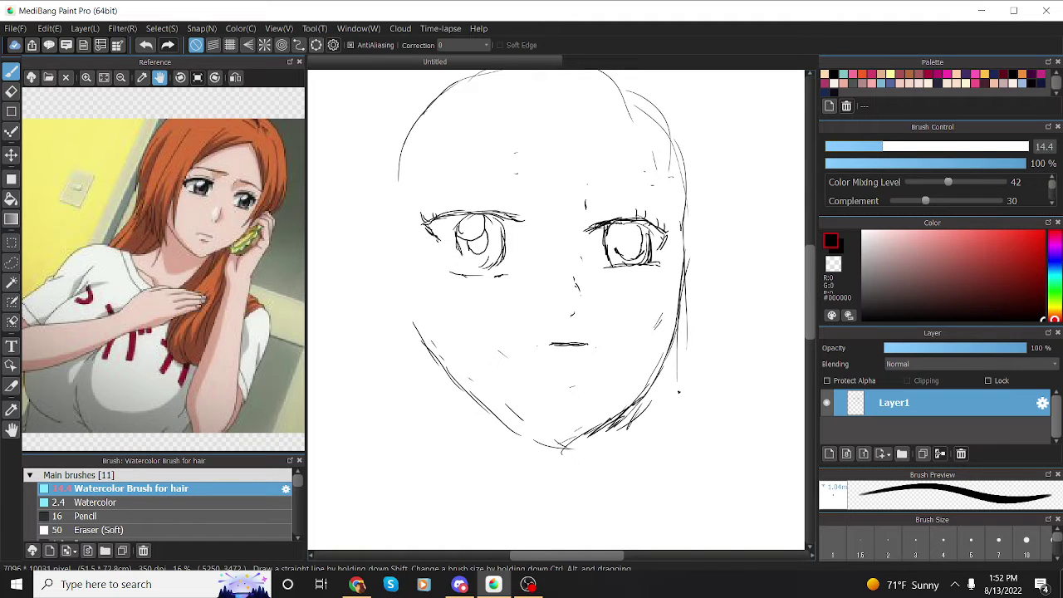
{"action": "mouse_move", "coordinate": [682, 330]}
{"action": "left_mouse_down"}
{"action": "mouse_move", "coordinate": [636, 404]}
{"action": "mouse_move", "coordinate": [558, 455]}
{"action": "left_mouse_up"}
Step: Redraw both eyebrows as thin tapered shapes above the eyes, sloping down toward the outer ends
{"action": "left_click_drag", "start_coordinate": [446, 184], "coordinate": [460, 181]}
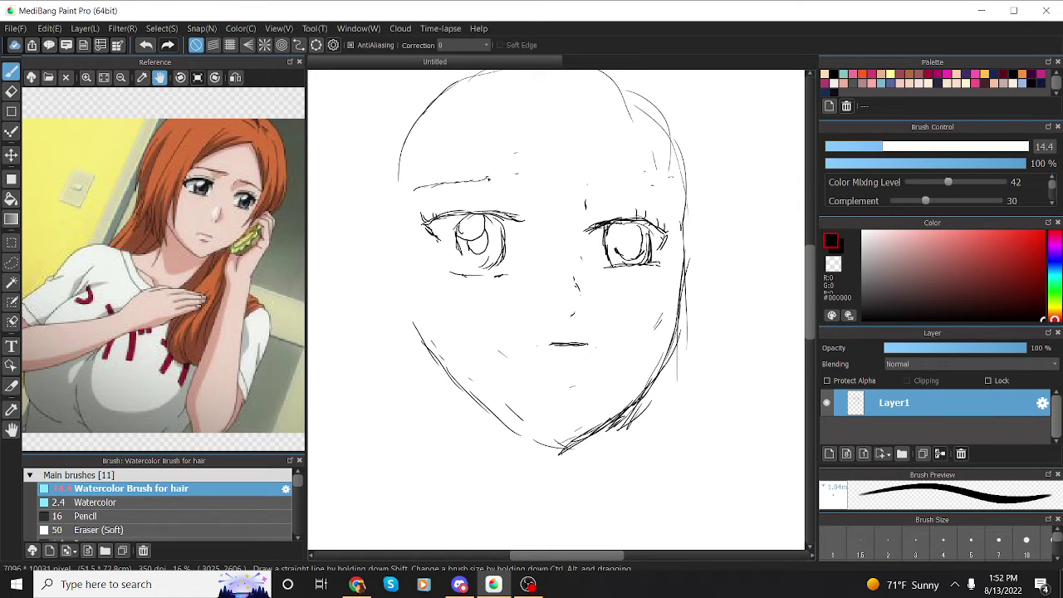
{"action": "left_click_drag", "start_coordinate": [490, 175], "coordinate": [442, 184]}
{"action": "mouse_move", "coordinate": [576, 188]}
{"action": "left_mouse_down"}
{"action": "mouse_move", "coordinate": [652, 192]}
{"action": "mouse_move", "coordinate": [587, 186]}
{"action": "left_mouse_up"}
Step: Erase the nose and mouth, then redraw a small highlight at the upper left of the right eye's iris
{"action": "left_click", "coordinate": [12, 92]}
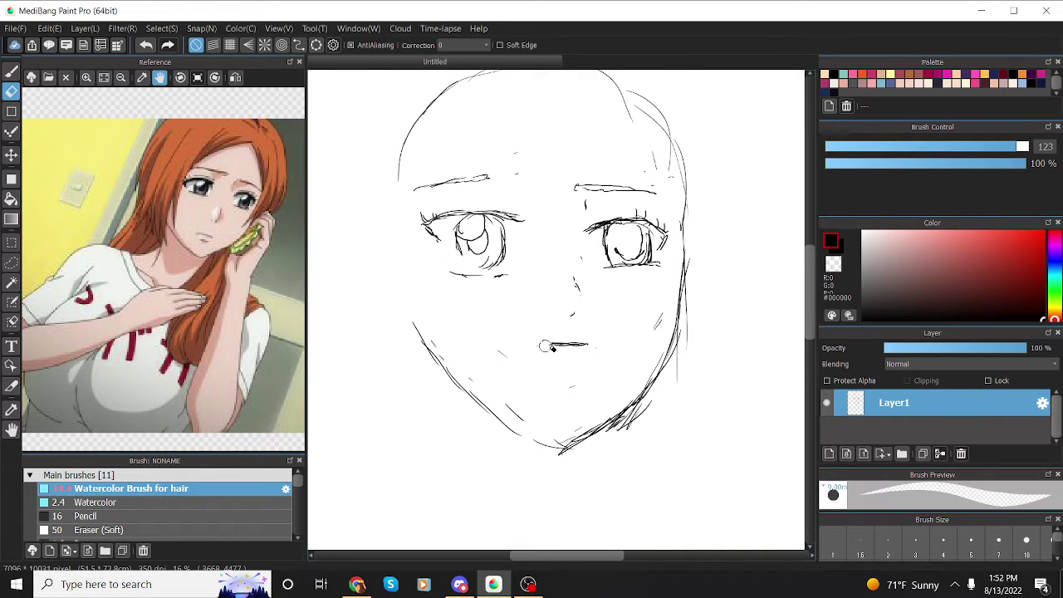
{"action": "mouse_move", "coordinate": [543, 346]}
{"action": "left_mouse_down"}
{"action": "mouse_move", "coordinate": [572, 349]}
{"action": "mouse_move", "coordinate": [577, 275]}
{"action": "mouse_move", "coordinate": [576, 333]}
{"action": "left_mouse_up"}
{"action": "left_click", "coordinate": [12, 71]}
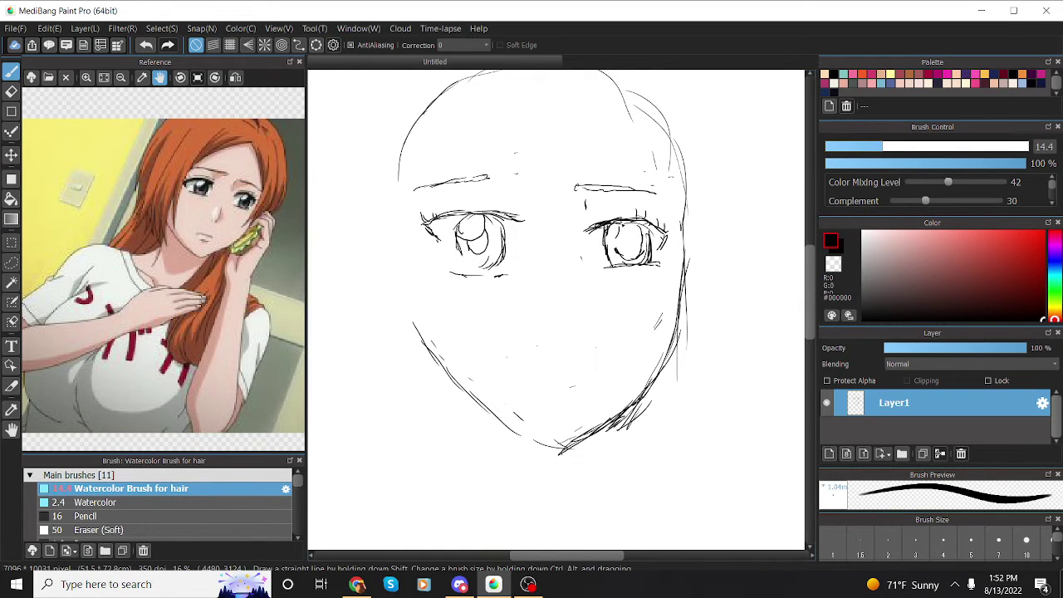
{"action": "left_click_drag", "start_coordinate": [619, 231], "coordinate": [616, 242]}
Step: Erase the round highlight in the left eye, then redraw a smaller highlight and darken the iris outline
{"action": "left_click", "coordinate": [12, 91]}
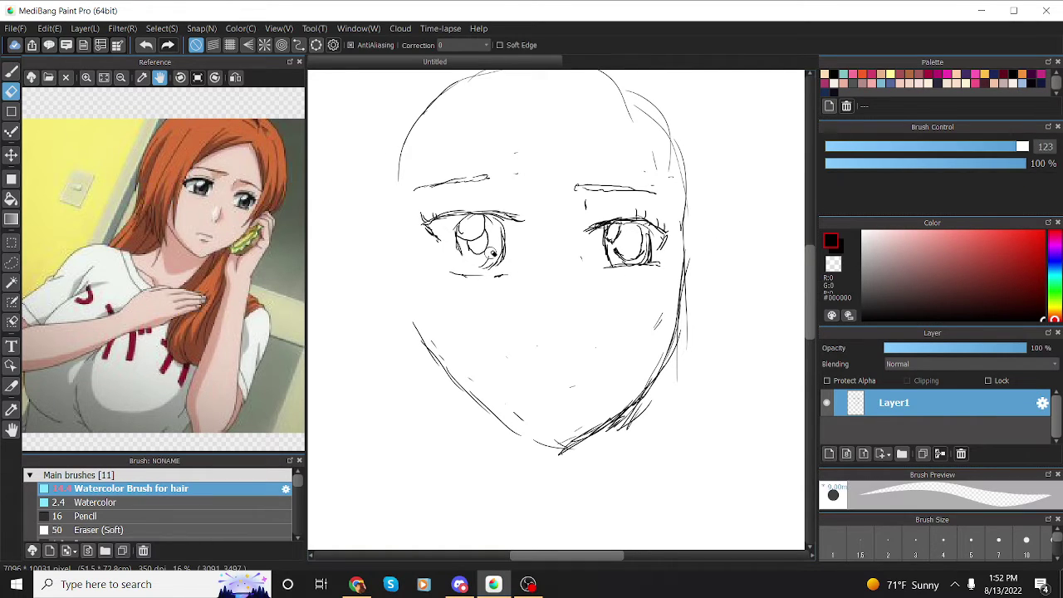
{"action": "left_click_drag", "start_coordinate": [483, 233], "coordinate": [465, 240]}
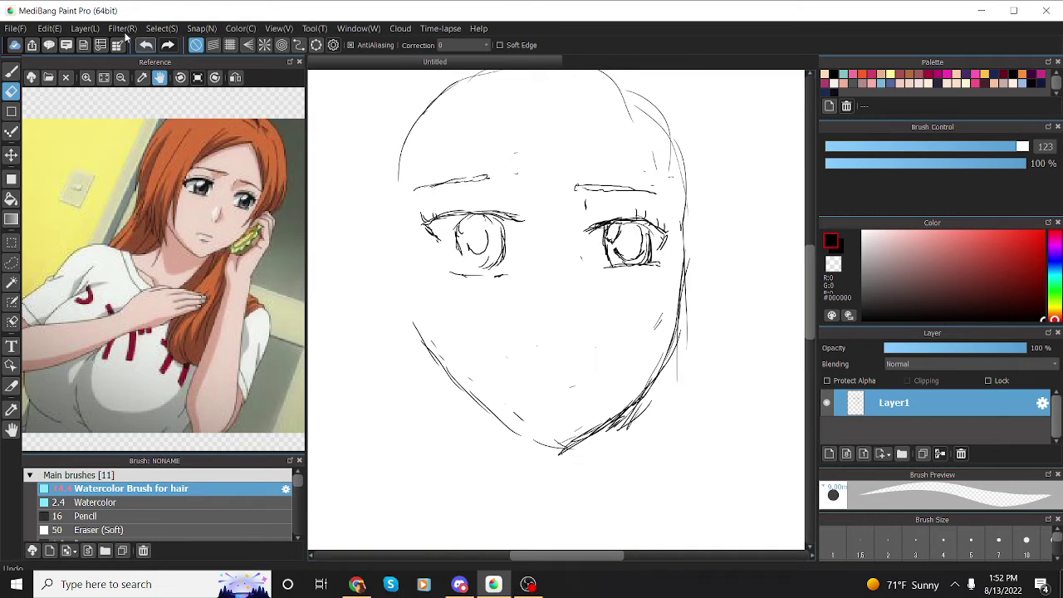
{"action": "left_click", "coordinate": [10, 71]}
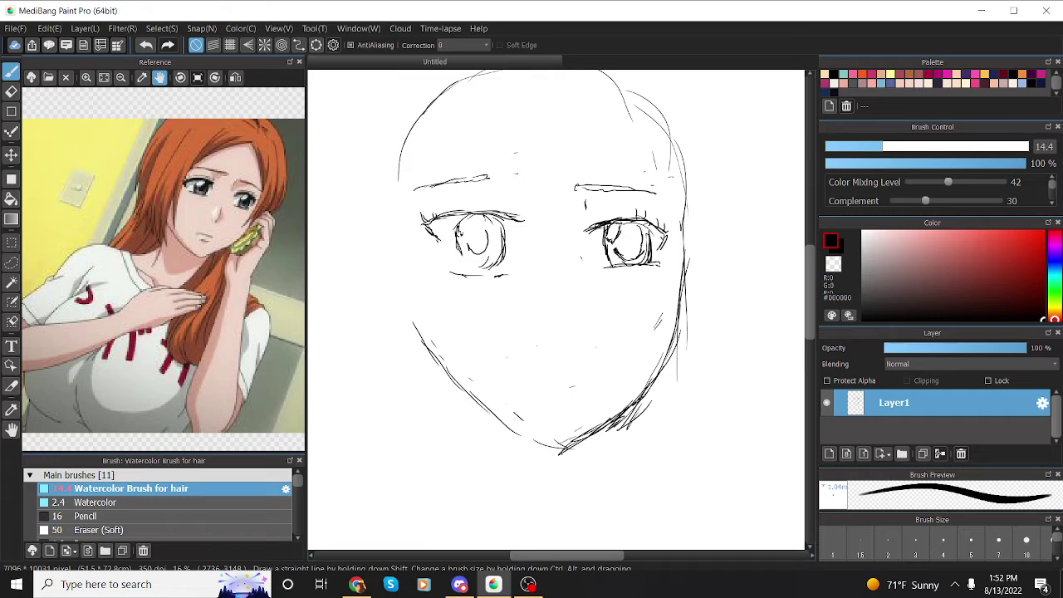
{"action": "left_click_drag", "start_coordinate": [460, 236], "coordinate": [477, 229]}
{"action": "left_click_drag", "start_coordinate": [497, 225], "coordinate": [496, 271]}
{"action": "mouse_move", "coordinate": [460, 222]}
{"action": "left_mouse_down"}
{"action": "mouse_move", "coordinate": [459, 254]}
{"action": "mouse_move", "coordinate": [497, 268]}
{"action": "left_mouse_up"}
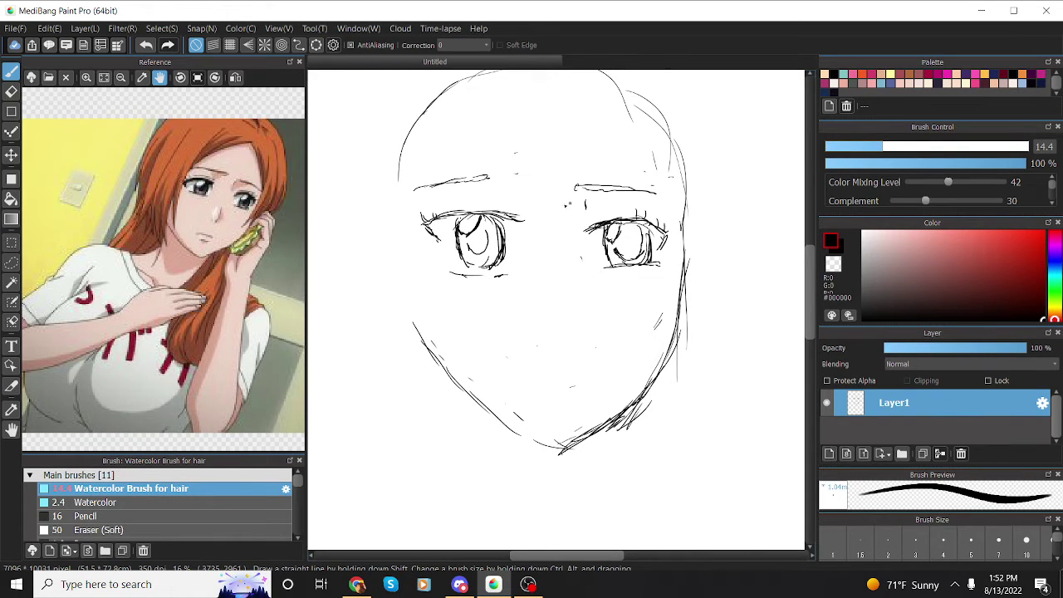
Step: Add short dark strokes at the left eye's inner corner, at the end of the upper lash line
{"action": "left_click_drag", "start_coordinate": [501, 212], "coordinate": [522, 218]}
{"action": "left_click_drag", "start_coordinate": [507, 219], "coordinate": [516, 228]}
{"action": "left_click_drag", "start_coordinate": [513, 223], "coordinate": [521, 230]}
Step: Set the brush size to 28 and thicken the left eye's upper lash line, outer corner and iris outline
{"action": "left_click_drag", "start_coordinate": [922, 147], "coordinate": [934, 147]}
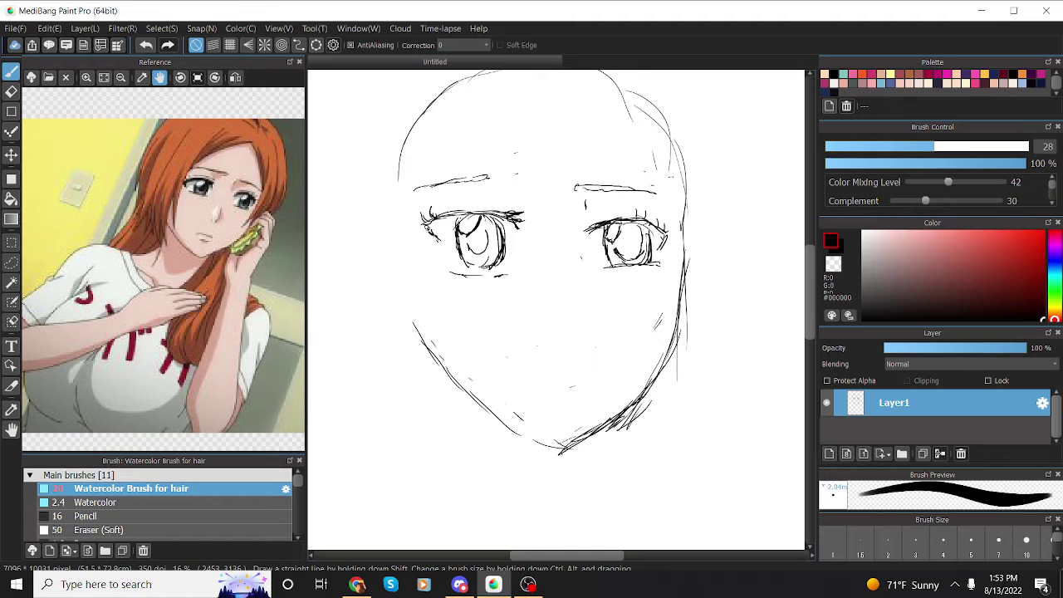
{"action": "mouse_move", "coordinate": [426, 228]}
{"action": "left_mouse_down"}
{"action": "mouse_move", "coordinate": [499, 213]}
{"action": "mouse_move", "coordinate": [523, 215]}
{"action": "mouse_move", "coordinate": [521, 230]}
{"action": "left_mouse_up"}
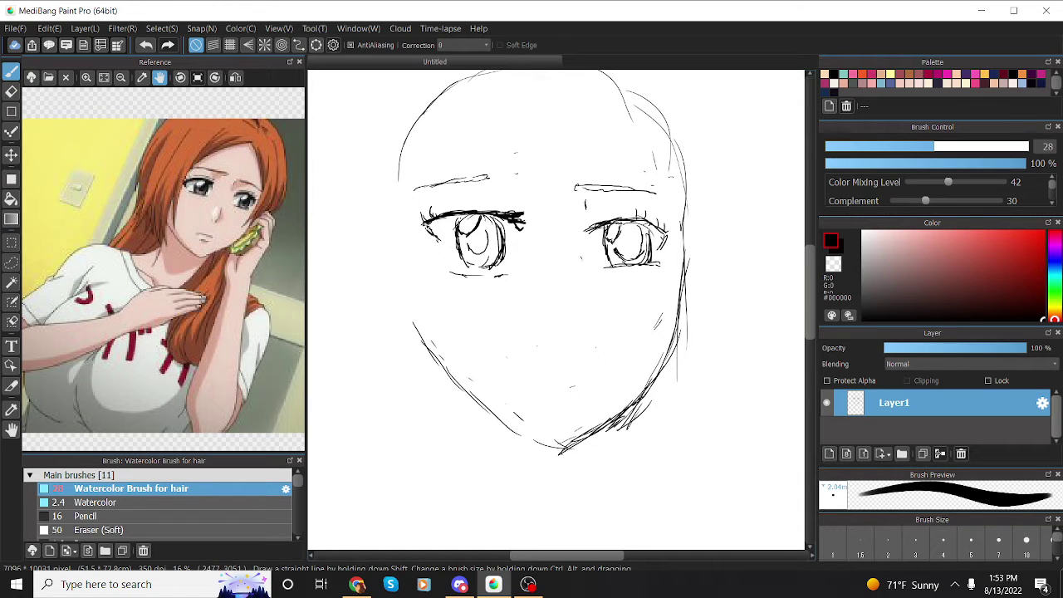
{"action": "mouse_move", "coordinate": [423, 224]}
{"action": "left_mouse_down"}
{"action": "mouse_move", "coordinate": [469, 237]}
{"action": "mouse_move", "coordinate": [480, 220]}
{"action": "mouse_move", "coordinate": [477, 274]}
{"action": "mouse_move", "coordinate": [512, 259]}
{"action": "mouse_move", "coordinate": [504, 233]}
{"action": "left_mouse_up"}
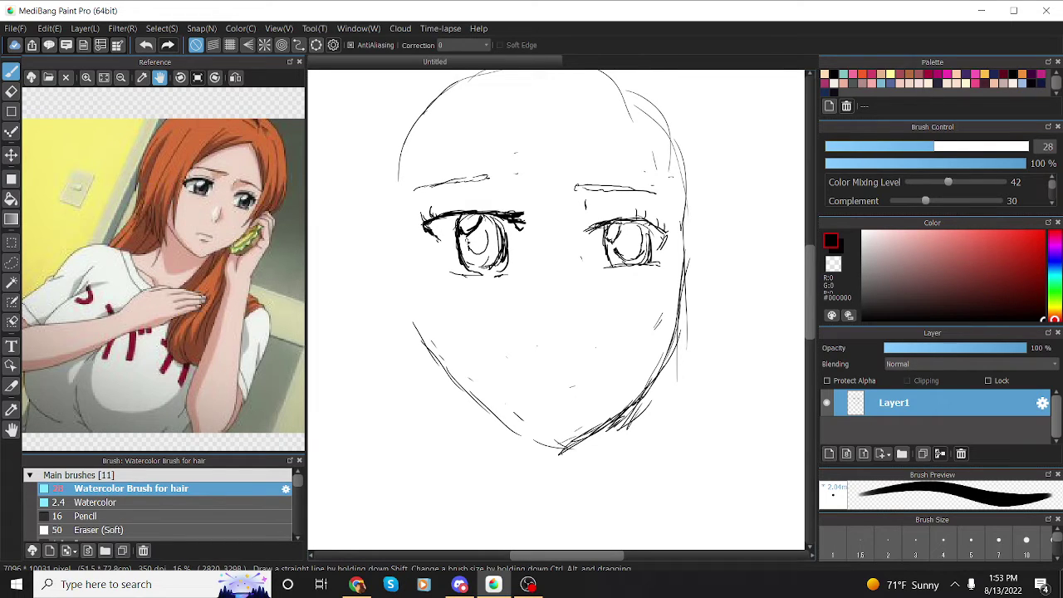
Step: Rework the left eye's pupil with a thicker outline, undoing the unwanted strokes
{"action": "left_click", "coordinate": [11, 92]}
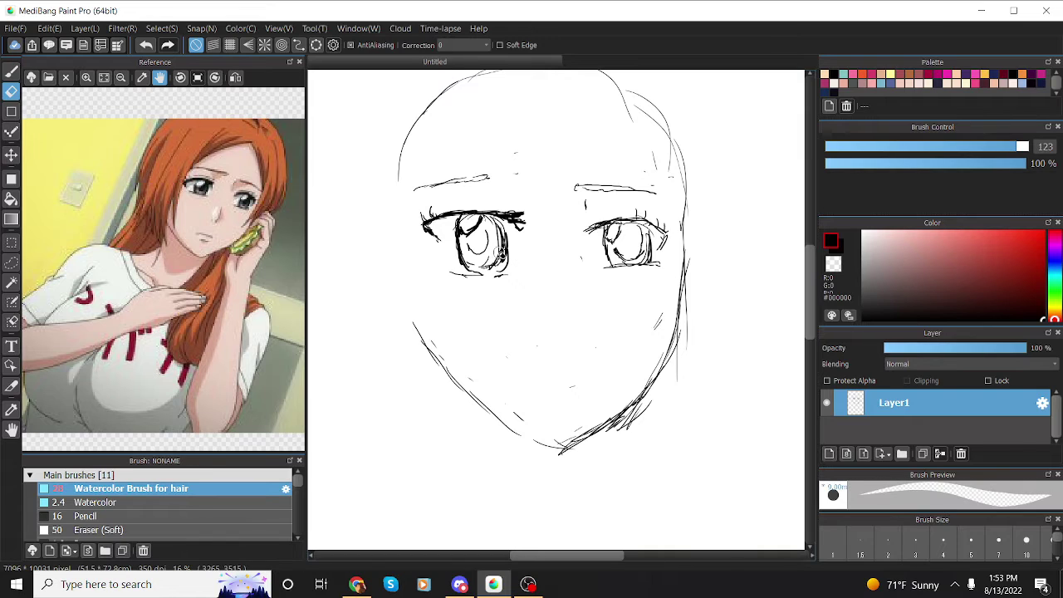
{"action": "mouse_move", "coordinate": [473, 242]}
{"action": "left_mouse_down"}
{"action": "mouse_move", "coordinate": [478, 253]}
{"action": "mouse_move", "coordinate": [488, 240]}
{"action": "mouse_move", "coordinate": [468, 236]}
{"action": "mouse_move", "coordinate": [477, 252]}
{"action": "mouse_move", "coordinate": [490, 242]}
{"action": "mouse_move", "coordinate": [485, 216]}
{"action": "mouse_move", "coordinate": [490, 246]}
{"action": "mouse_move", "coordinate": [477, 254]}
{"action": "mouse_move", "coordinate": [490, 249]}
{"action": "left_mouse_up"}
{"action": "left_click", "coordinate": [11, 70]}
{"action": "key", "text": "ctrl+z"}
{"action": "key", "text": "ctrl+z"}
{"action": "key", "text": "ctrl+z"}
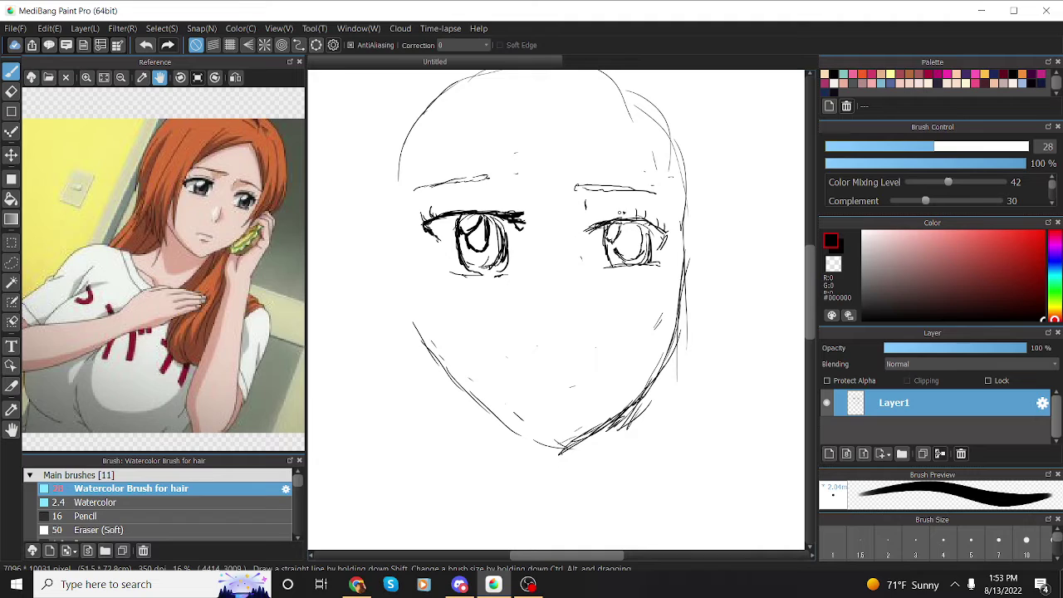
Step: Thicken the right eye's upper lashes and pupil and the left eye's lower lid, undoing an extra outer lash stroke
{"action": "mouse_move", "coordinate": [590, 230]}
{"action": "left_mouse_down"}
{"action": "mouse_move", "coordinate": [649, 219]}
{"action": "mouse_move", "coordinate": [665, 247]}
{"action": "left_mouse_up"}
{"action": "left_click_drag", "start_coordinate": [451, 272], "coordinate": [506, 277]}
{"action": "mouse_move", "coordinate": [619, 225]}
{"action": "left_mouse_down"}
{"action": "mouse_move", "coordinate": [610, 243]}
{"action": "mouse_move", "coordinate": [633, 264]}
{"action": "mouse_move", "coordinate": [641, 254]}
{"action": "left_mouse_up"}
{"action": "left_click_drag", "start_coordinate": [636, 258], "coordinate": [630, 264]}
{"action": "left_click_drag", "start_coordinate": [641, 226], "coordinate": [639, 256]}
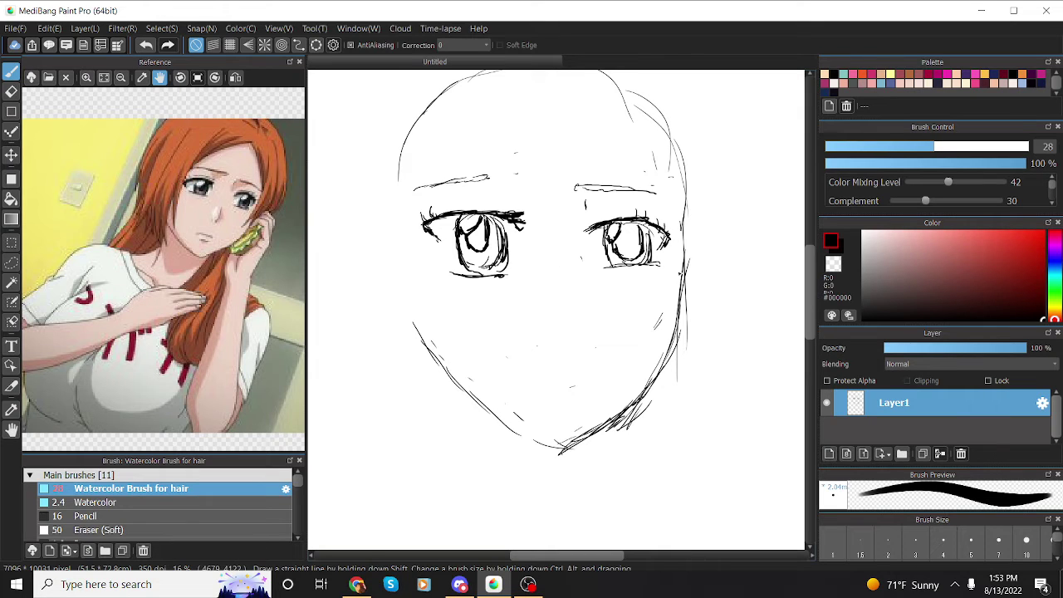
{"action": "left_click_drag", "start_coordinate": [662, 223], "coordinate": [696, 226]}
{"action": "key", "text": "ctrl+z"}
Step: Draw the nose bridge and tip, then a thin mouth line beneath, undoing the first mouth attempt placed too low
{"action": "left_click_drag", "start_coordinate": [576, 287], "coordinate": [589, 315]}
{"action": "left_click_drag", "start_coordinate": [547, 397], "coordinate": [606, 393]}
{"action": "key", "text": "ctrl+z"}
{"action": "key", "text": "ctrl+z"}
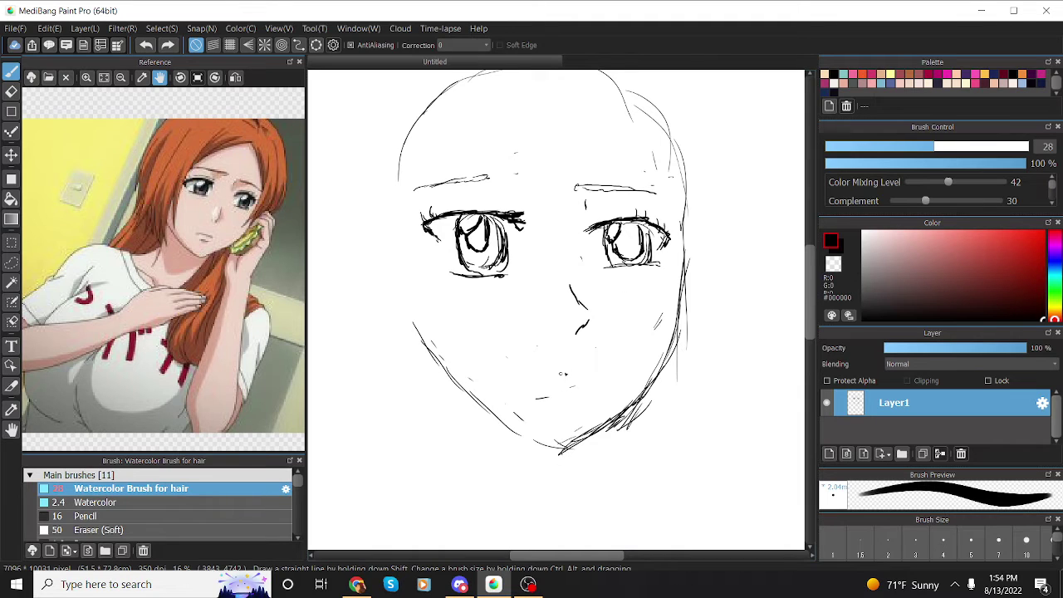
{"action": "left_click_drag", "start_coordinate": [561, 369], "coordinate": [604, 368]}
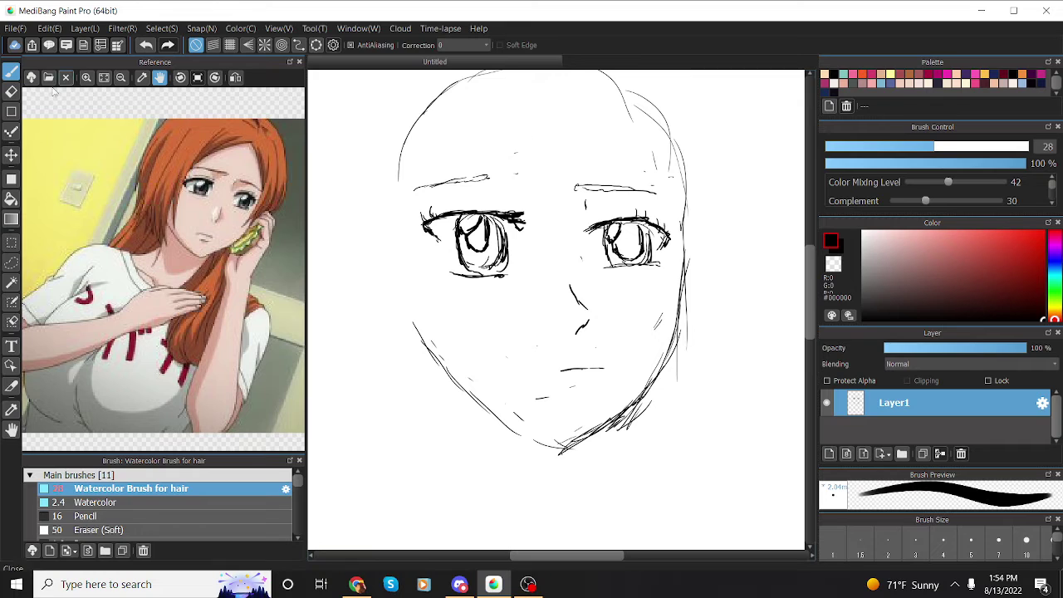
Step: Erase part of the left eye's pupil and redraw it larger, darkening the iris's right edge
{"action": "key", "text": "e"}
{"action": "mouse_move", "coordinate": [485, 256]}
{"action": "left_mouse_down"}
{"action": "mouse_move", "coordinate": [495, 226]}
{"action": "mouse_move", "coordinate": [498, 254]}
{"action": "mouse_move", "coordinate": [530, 230]}
{"action": "left_mouse_up"}
{"action": "key", "text": "b"}
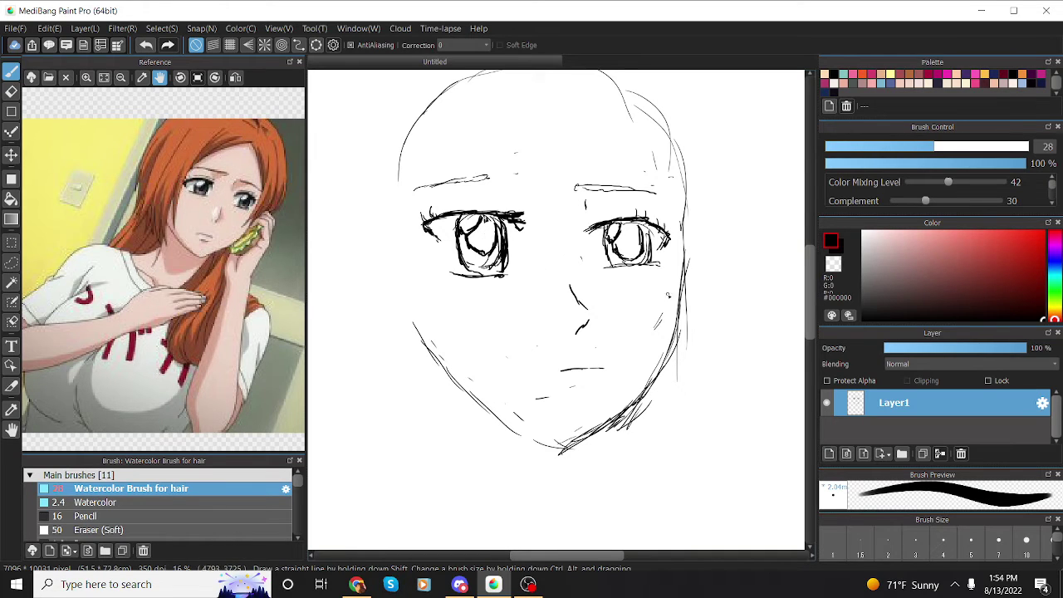
Step: Erase the left eyebrow and redraw it longer, straighter and darker
{"action": "left_click", "coordinate": [12, 92]}
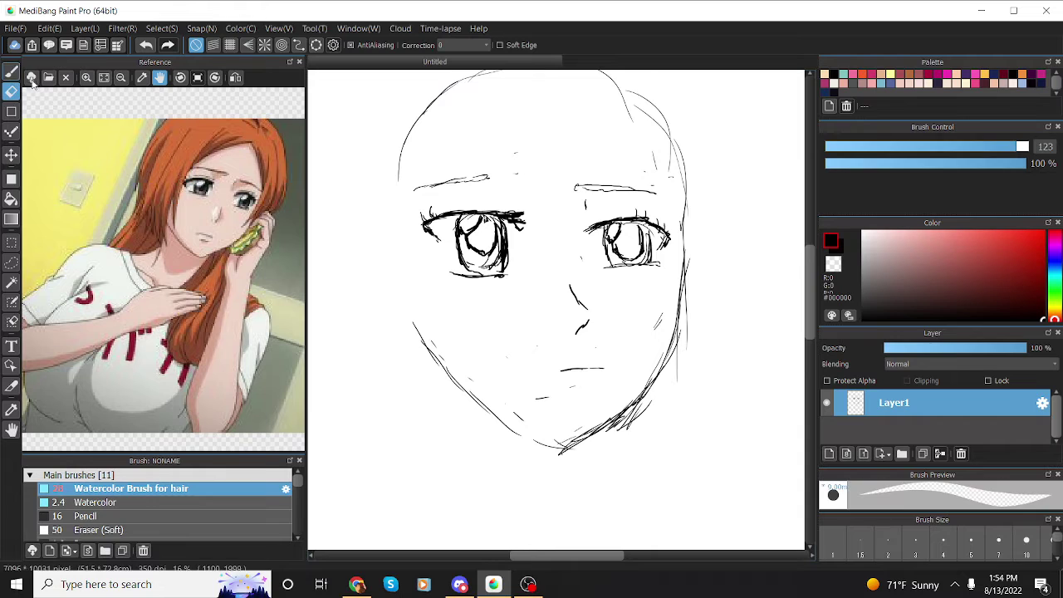
{"action": "mouse_move", "coordinate": [495, 173]}
{"action": "left_mouse_down"}
{"action": "mouse_move", "coordinate": [421, 186]}
{"action": "mouse_move", "coordinate": [463, 158]}
{"action": "mouse_move", "coordinate": [460, 186]}
{"action": "mouse_move", "coordinate": [513, 185]}
{"action": "mouse_move", "coordinate": [442, 186]}
{"action": "left_mouse_up"}
{"action": "left_click", "coordinate": [11, 69]}
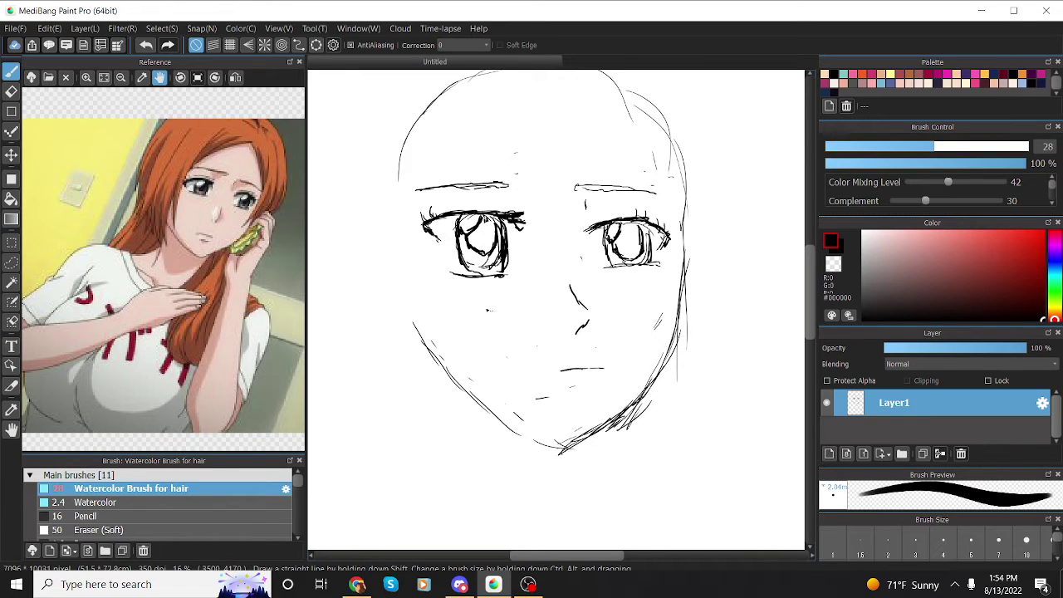
Step: Erase the nose bridge and tip and redraw them as short, thin strokes slightly further right
{"action": "left_click", "coordinate": [11, 89]}
{"action": "left_click_drag", "start_coordinate": [568, 283], "coordinate": [581, 319]}
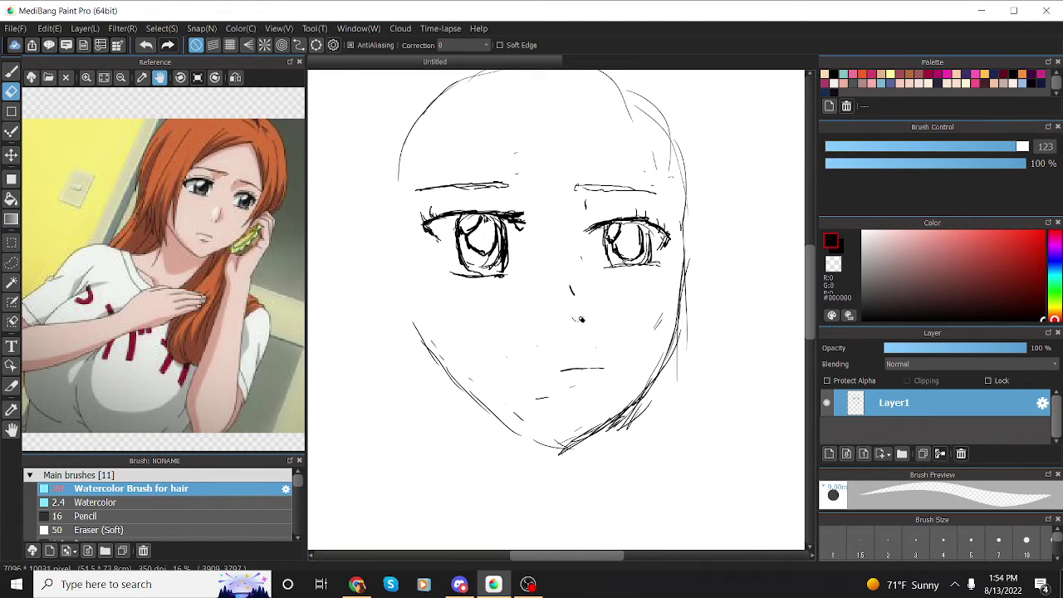
{"action": "left_click", "coordinate": [11, 69]}
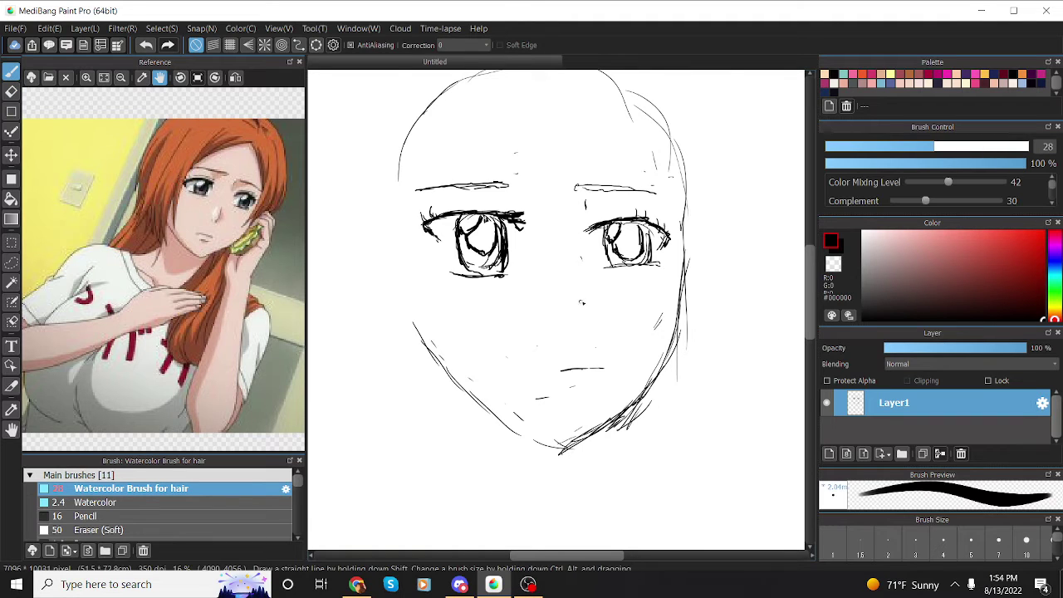
{"action": "left_click_drag", "start_coordinate": [571, 287], "coordinate": [584, 316]}
Step: Darken the right eye's lash line and lower lid, and thicken the left eye's outer lash corner
{"action": "left_click_drag", "start_coordinate": [648, 225], "coordinate": [673, 244]}
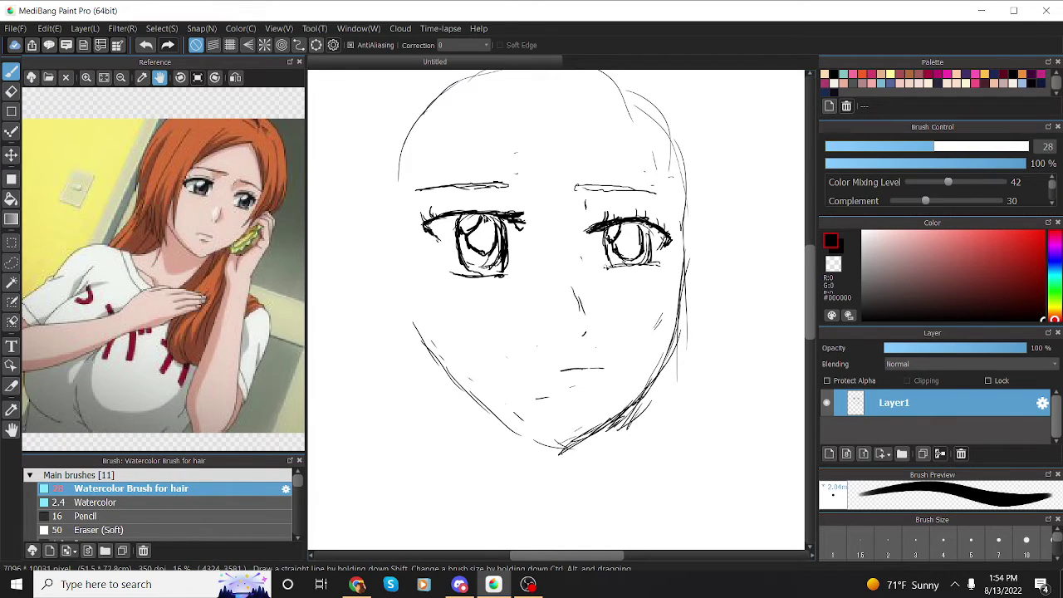
{"action": "left_click_drag", "start_coordinate": [605, 269], "coordinate": [661, 264]}
{"action": "mouse_move", "coordinate": [448, 218]}
{"action": "left_mouse_down"}
{"action": "mouse_move", "coordinate": [429, 232]}
{"action": "mouse_move", "coordinate": [438, 237]}
{"action": "left_mouse_up"}
Step: Erase the left eye's iris, pupil and lower lid, and extend the outer corner of its upper lash line with thick strokes
{"action": "left_click", "coordinate": [10, 91]}
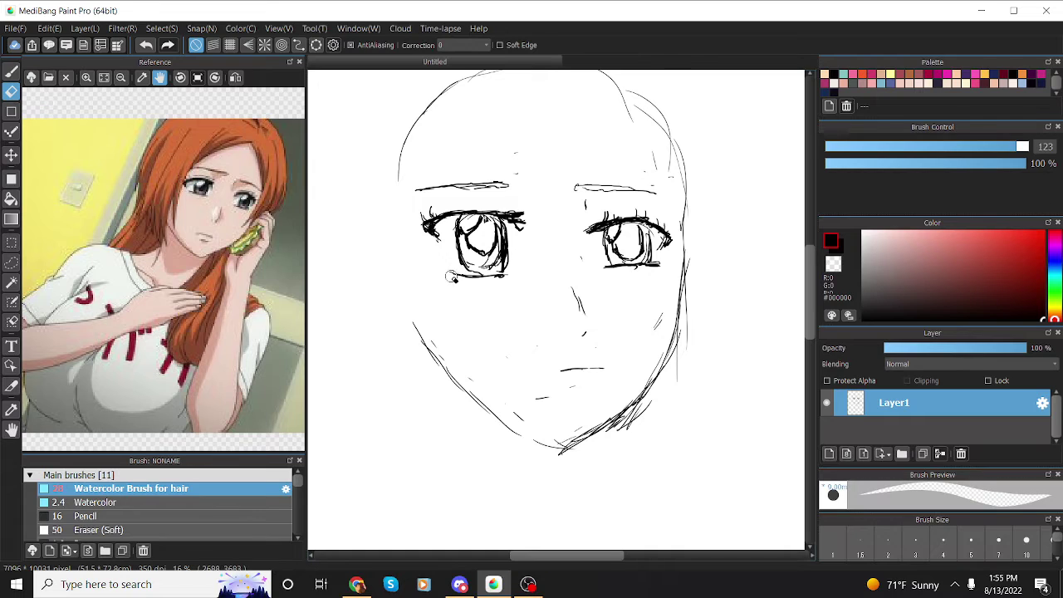
{"action": "mouse_move", "coordinate": [453, 277]}
{"action": "left_mouse_down"}
{"action": "mouse_move", "coordinate": [465, 249]}
{"action": "mouse_move", "coordinate": [504, 260]}
{"action": "mouse_move", "coordinate": [482, 272]}
{"action": "mouse_move", "coordinate": [515, 253]}
{"action": "left_mouse_up"}
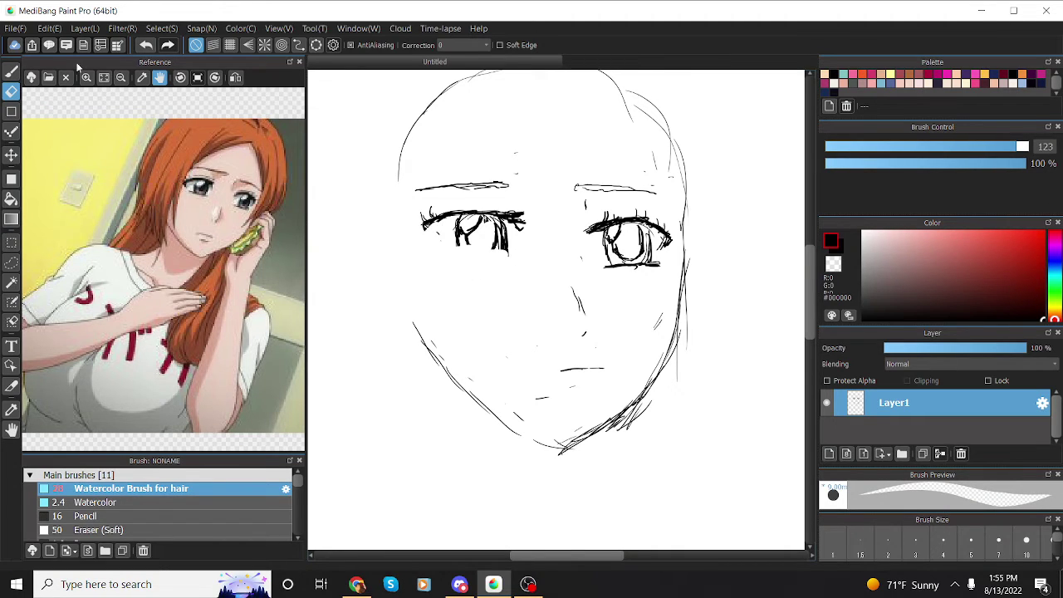
{"action": "left_click", "coordinate": [11, 70]}
{"action": "mouse_move", "coordinate": [436, 234]}
{"action": "left_mouse_down"}
{"action": "mouse_move", "coordinate": [415, 238]}
{"action": "mouse_move", "coordinate": [429, 231]}
{"action": "left_mouse_up"}
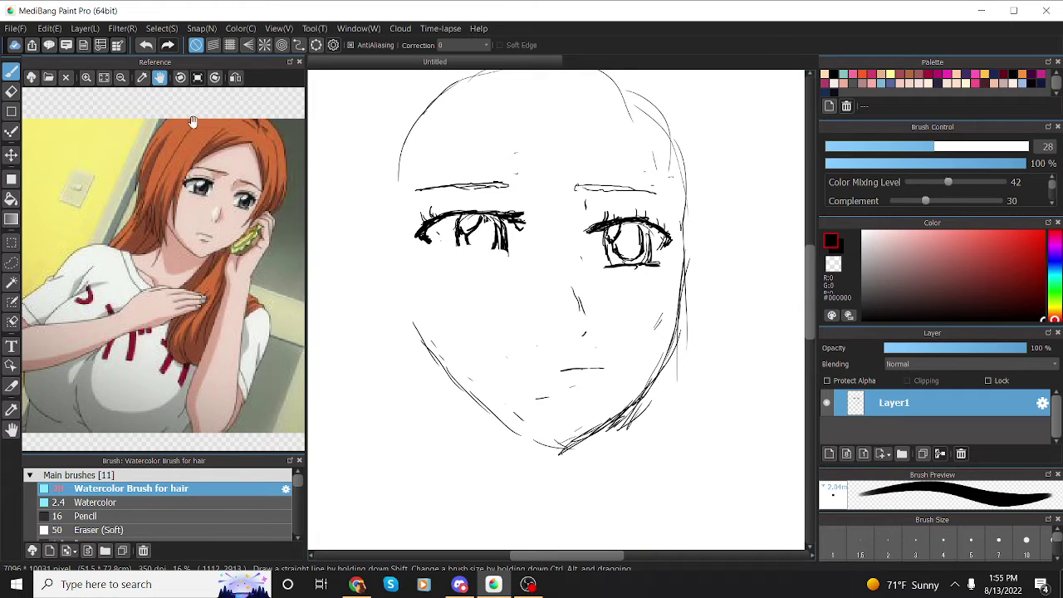
{"action": "left_click", "coordinate": [11, 92]}
{"action": "mouse_move", "coordinate": [432, 240]}
{"action": "left_mouse_down"}
{"action": "mouse_move", "coordinate": [454, 226]}
{"action": "mouse_move", "coordinate": [462, 247]}
{"action": "mouse_move", "coordinate": [463, 220]}
{"action": "mouse_move", "coordinate": [503, 247]}
{"action": "mouse_move", "coordinate": [463, 241]}
{"action": "mouse_move", "coordinate": [492, 248]}
{"action": "left_mouse_up"}
{"action": "left_click", "coordinate": [11, 71]}
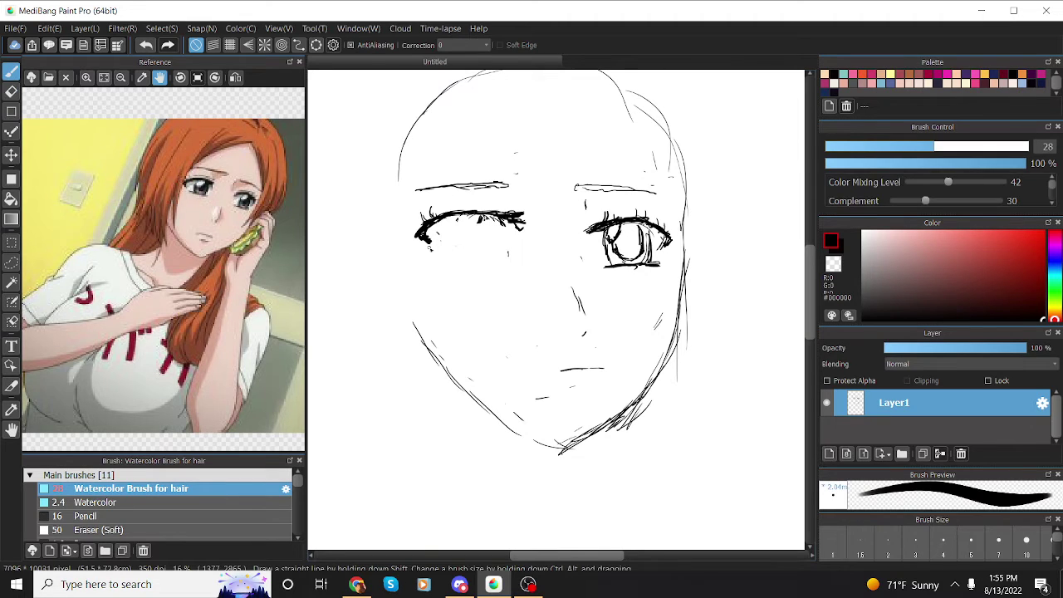
{"action": "left_click", "coordinate": [11, 91]}
{"action": "left_click_drag", "start_coordinate": [489, 225], "coordinate": [519, 228]}
Step: Redraw both sides of the left eye's iris with a heavy right edge, and add a wide lower lid line
{"action": "left_click", "coordinate": [12, 72]}
{"action": "mouse_move", "coordinate": [458, 229]}
{"action": "left_mouse_down"}
{"action": "mouse_move", "coordinate": [466, 256]}
{"action": "mouse_move", "coordinate": [482, 219]}
{"action": "mouse_move", "coordinate": [463, 239]}
{"action": "left_mouse_up"}
{"action": "left_click_drag", "start_coordinate": [501, 228], "coordinate": [505, 259]}
{"action": "mouse_move", "coordinate": [508, 225]}
{"action": "left_mouse_down"}
{"action": "mouse_move", "coordinate": [502, 261]}
{"action": "mouse_move", "coordinate": [457, 247]}
{"action": "mouse_move", "coordinate": [459, 259]}
{"action": "left_mouse_up"}
{"action": "left_click_drag", "start_coordinate": [458, 241], "coordinate": [463, 269]}
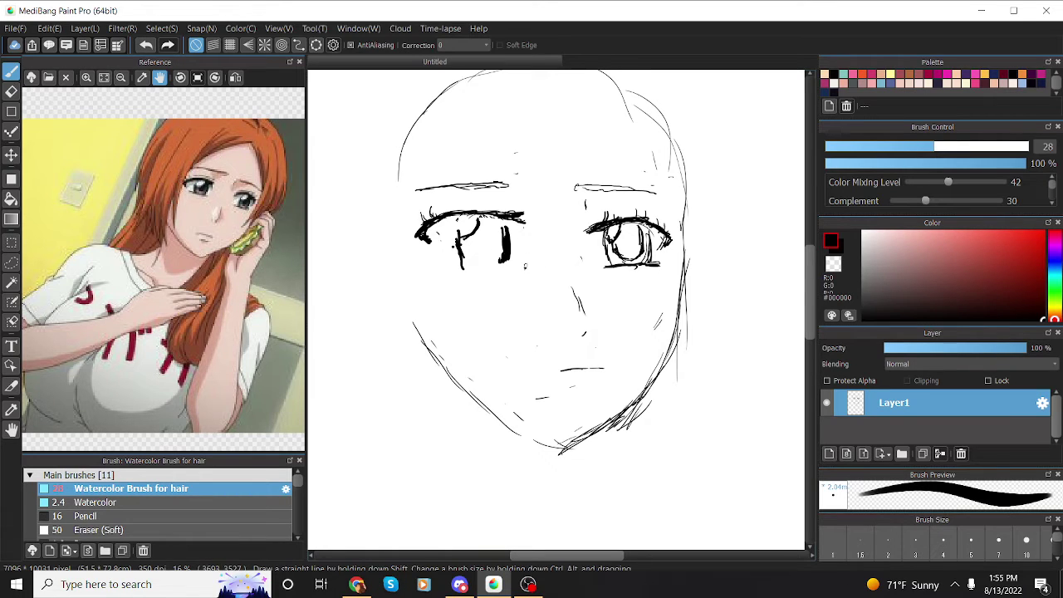
{"action": "mouse_move", "coordinate": [450, 274]}
{"action": "left_mouse_down"}
{"action": "mouse_move", "coordinate": [483, 272]}
{"action": "mouse_move", "coordinate": [441, 276]}
{"action": "mouse_move", "coordinate": [537, 274]}
{"action": "left_mouse_up"}
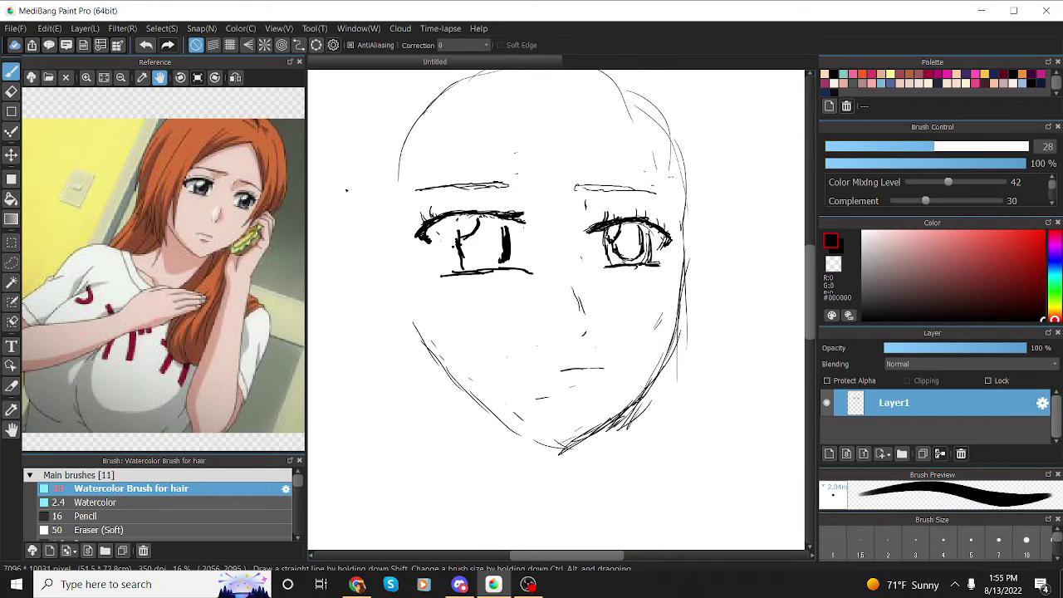
Step: Erase the left eye's inner iris edge and excess lower lid, then redraw a wider, rounder iris with a small pupil
{"action": "left_click", "coordinate": [11, 91]}
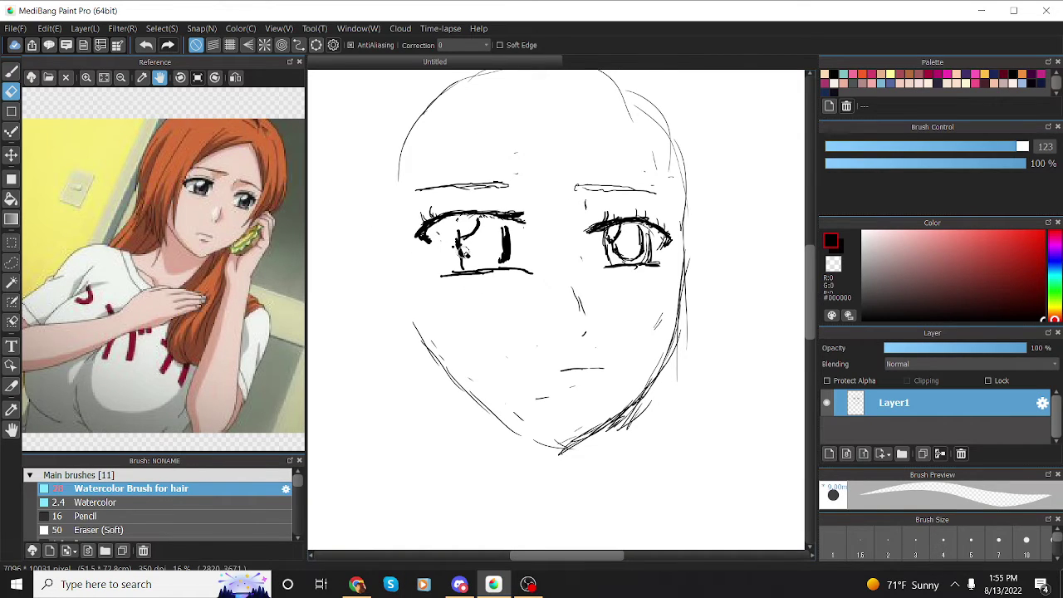
{"action": "left_click_drag", "start_coordinate": [462, 251], "coordinate": [462, 261]}
{"action": "left_click_drag", "start_coordinate": [538, 278], "coordinate": [525, 267]}
{"action": "left_click", "coordinate": [10, 72]}
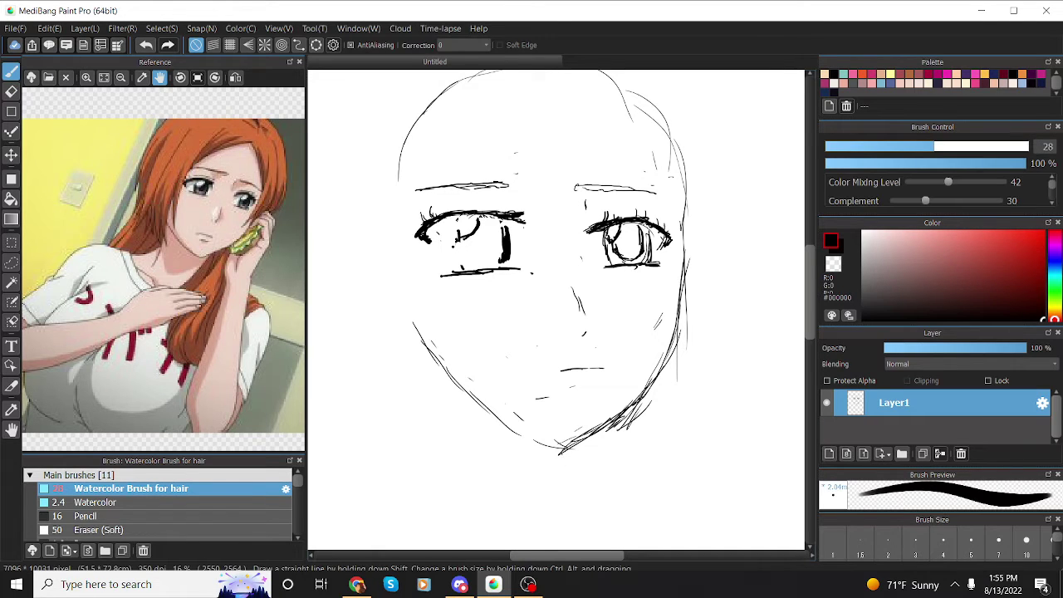
{"action": "mouse_move", "coordinate": [448, 221]}
{"action": "left_mouse_down"}
{"action": "mouse_move", "coordinate": [453, 259]}
{"action": "mouse_move", "coordinate": [480, 270]}
{"action": "mouse_move", "coordinate": [508, 254]}
{"action": "mouse_move", "coordinate": [497, 270]}
{"action": "left_mouse_up"}
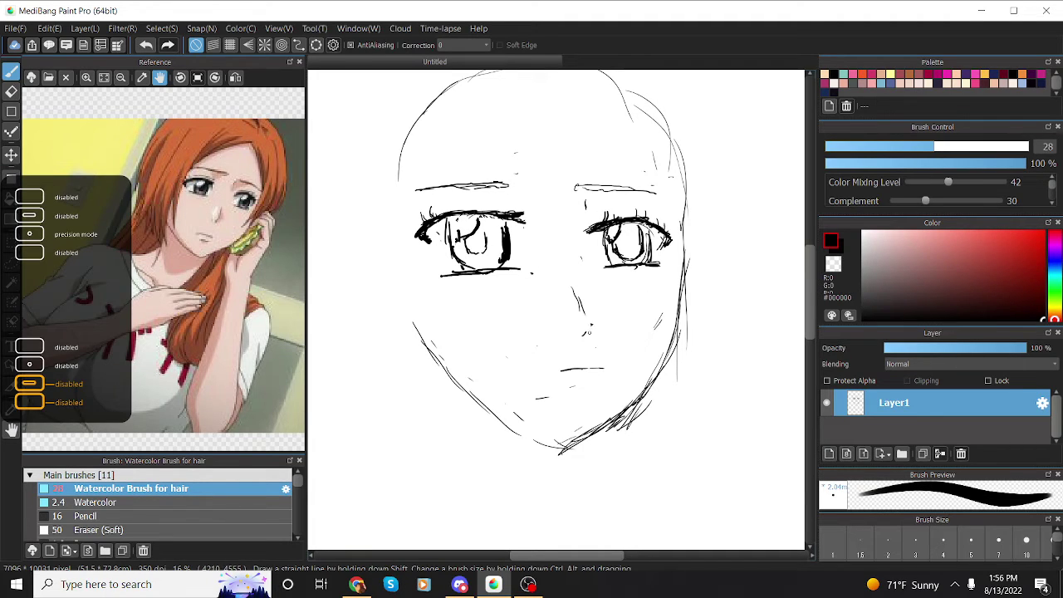
Step: Erase the left eye's outer lash corner and redraw the upper lash line thicker and extending further outward
{"action": "left_click", "coordinate": [11, 111]}
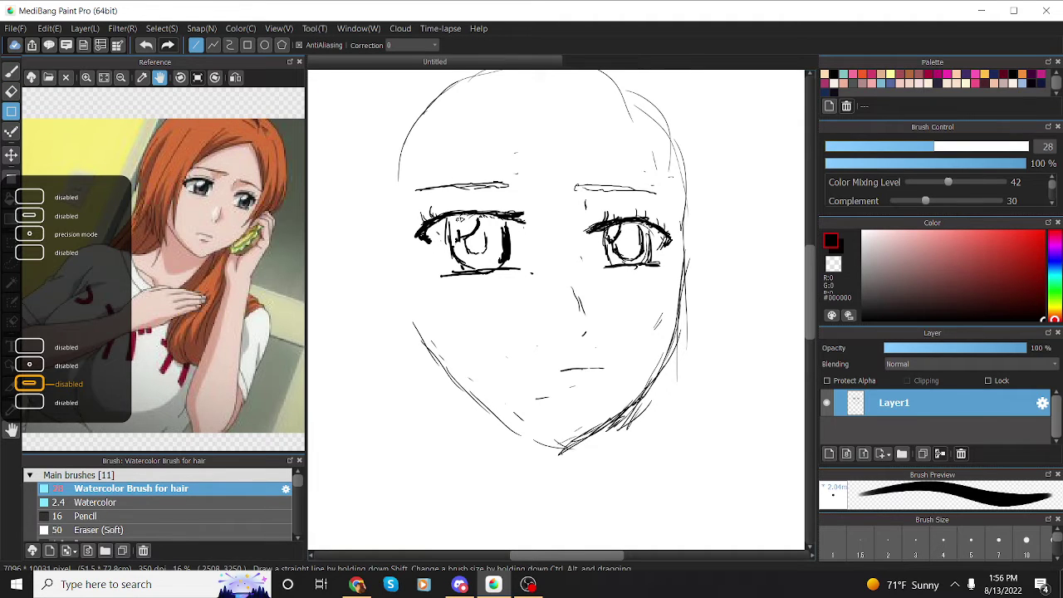
{"action": "key", "text": "e"}
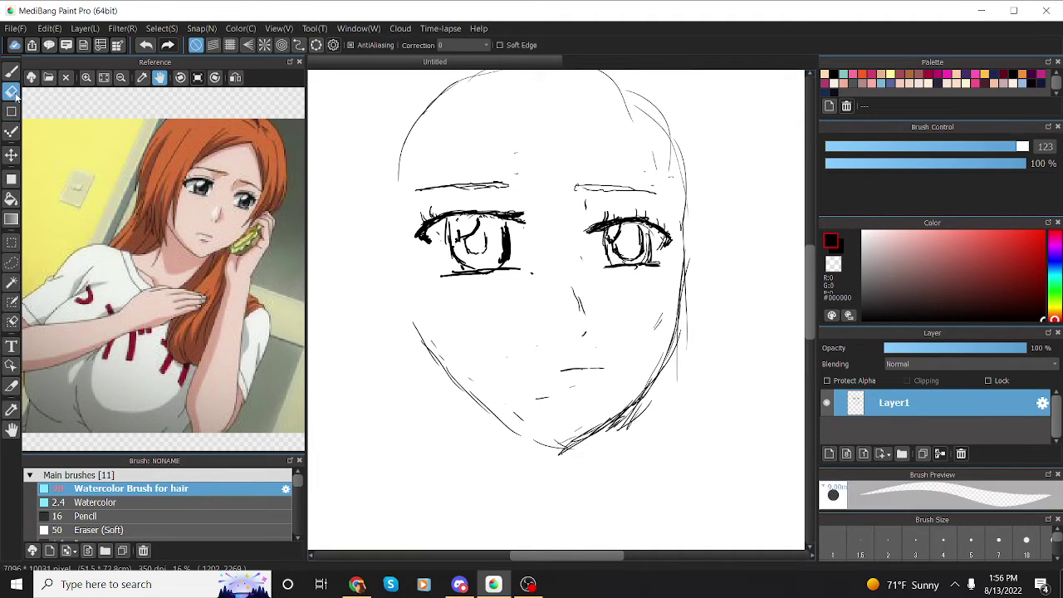
{"action": "left_click_drag", "start_coordinate": [441, 275], "coordinate": [420, 235]}
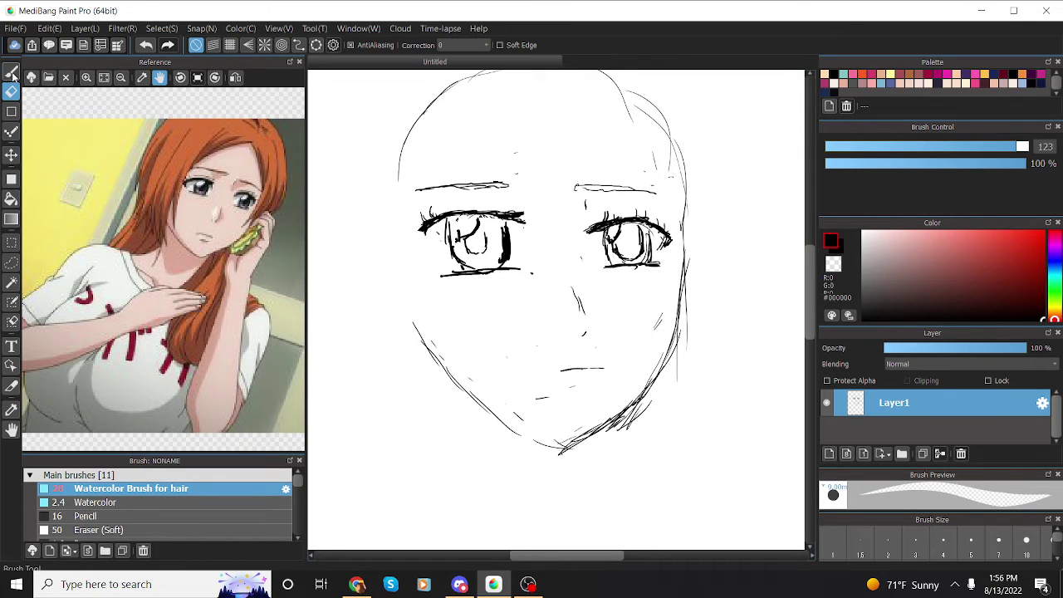
{"action": "key", "text": "b"}
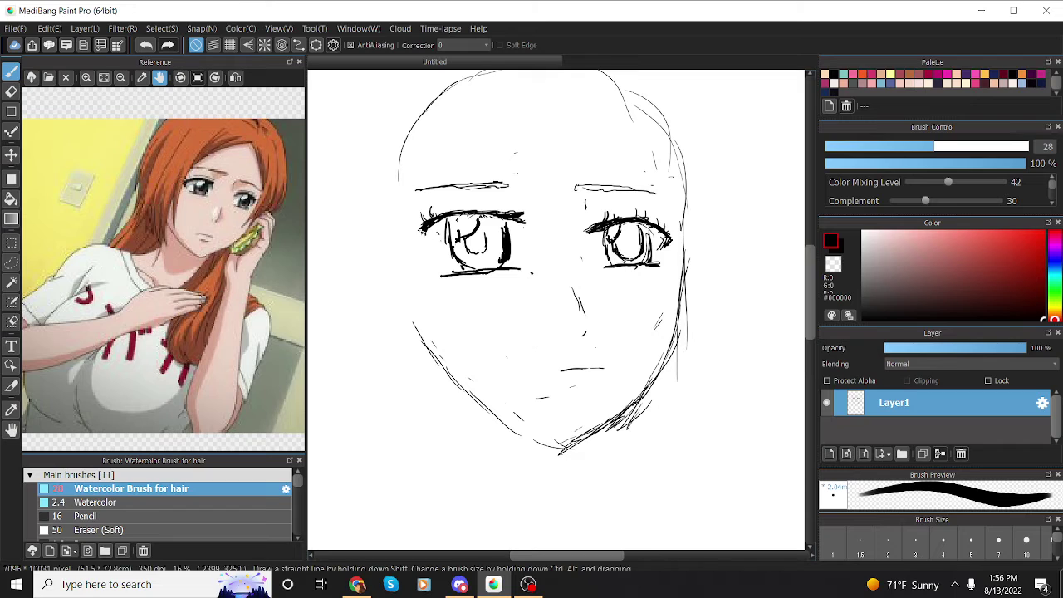
{"action": "left_click_drag", "start_coordinate": [428, 222], "coordinate": [409, 236]}
{"action": "mouse_move", "coordinate": [405, 236]}
{"action": "left_mouse_down"}
{"action": "mouse_move", "coordinate": [421, 251]}
{"action": "mouse_move", "coordinate": [405, 221]}
{"action": "mouse_move", "coordinate": [521, 221]}
{"action": "left_mouse_up"}
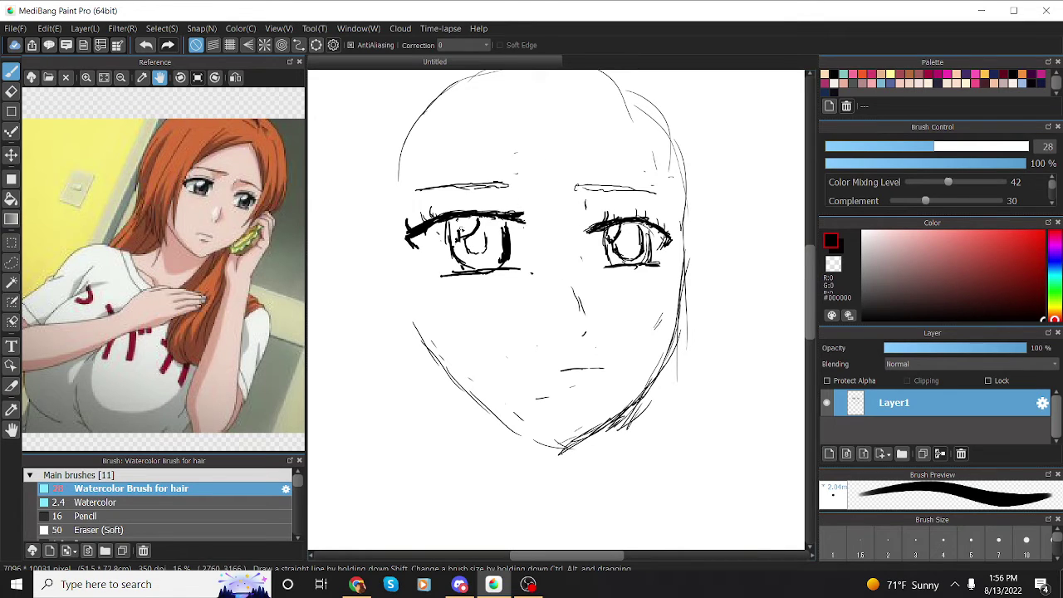
Step: Rework the left eye's highlight and pupil by erasing and redrawing them, then darken the outer corner and extend the lower lid
{"action": "key", "text": "e"}
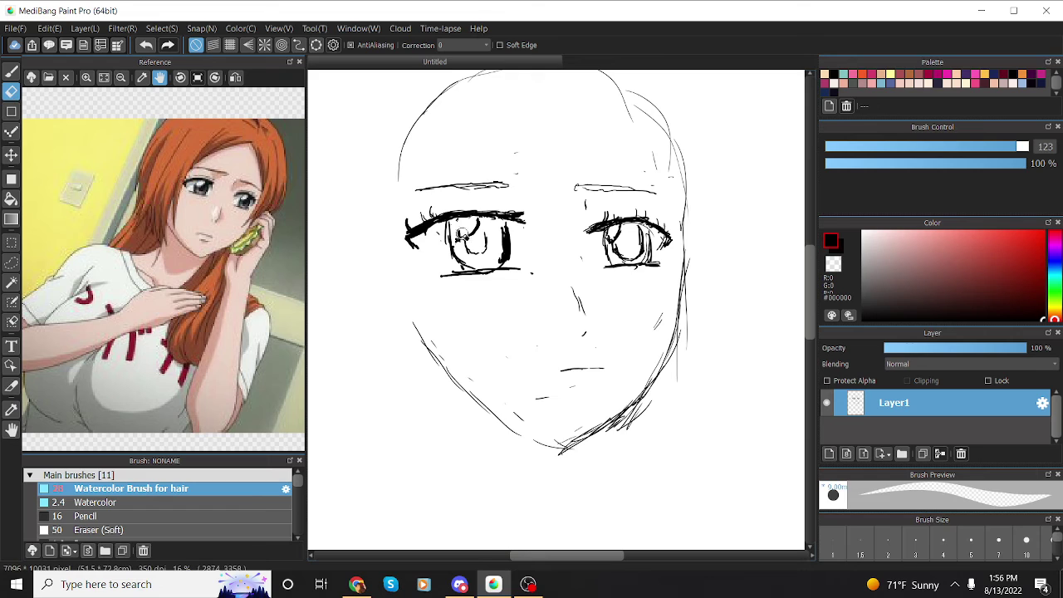
{"action": "left_click", "coordinate": [11, 72]}
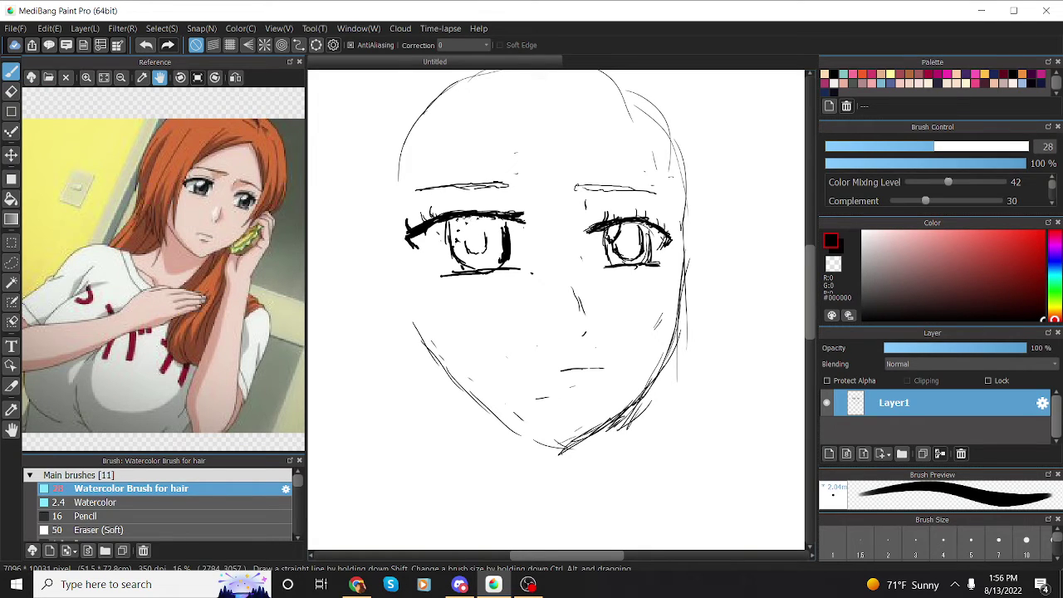
{"action": "left_click_drag", "start_coordinate": [462, 218], "coordinate": [470, 239]}
{"action": "left_click", "coordinate": [12, 91]}
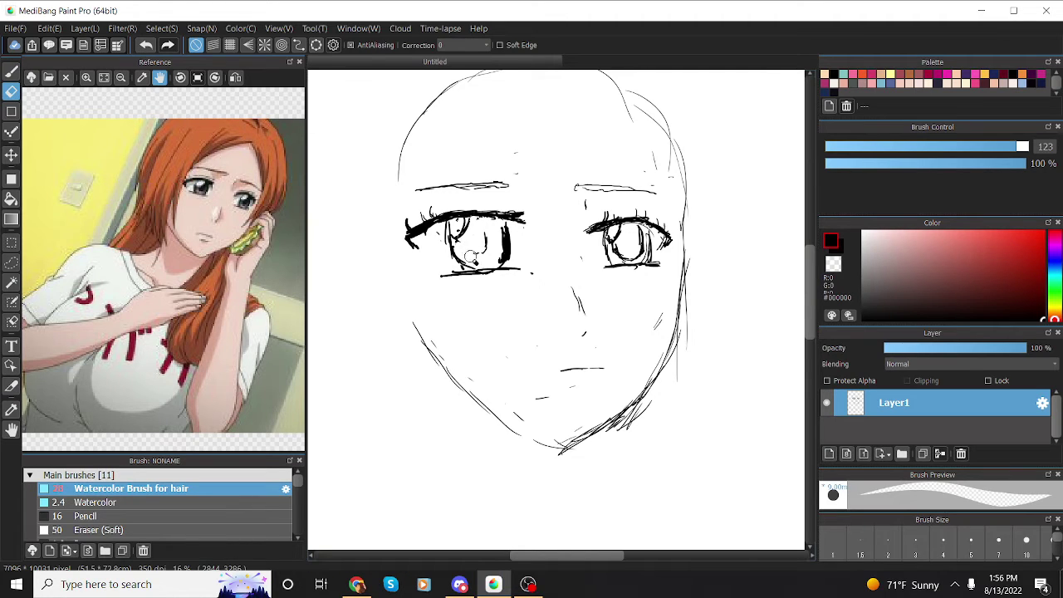
{"action": "left_click_drag", "start_coordinate": [471, 258], "coordinate": [488, 239]}
{"action": "left_click", "coordinate": [11, 71]}
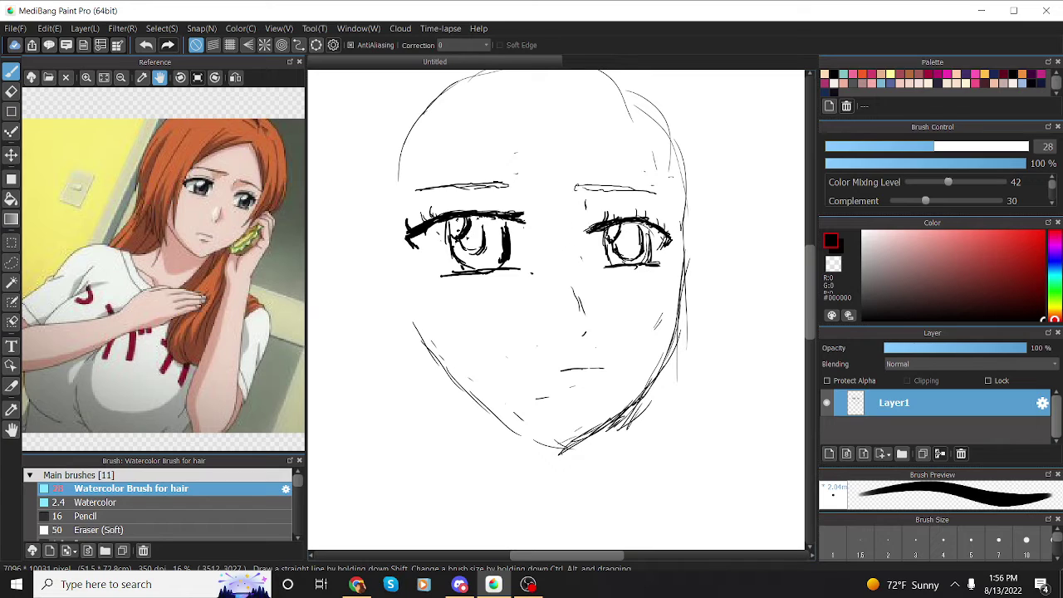
{"action": "mouse_move", "coordinate": [424, 234]}
{"action": "left_mouse_down"}
{"action": "mouse_move", "coordinate": [416, 251]}
{"action": "mouse_move", "coordinate": [475, 275]}
{"action": "left_mouse_up"}
Step: Erase the right eyebrow and redraw it darker, narrower and further toward the right edge of the face
{"action": "left_click", "coordinate": [12, 91]}
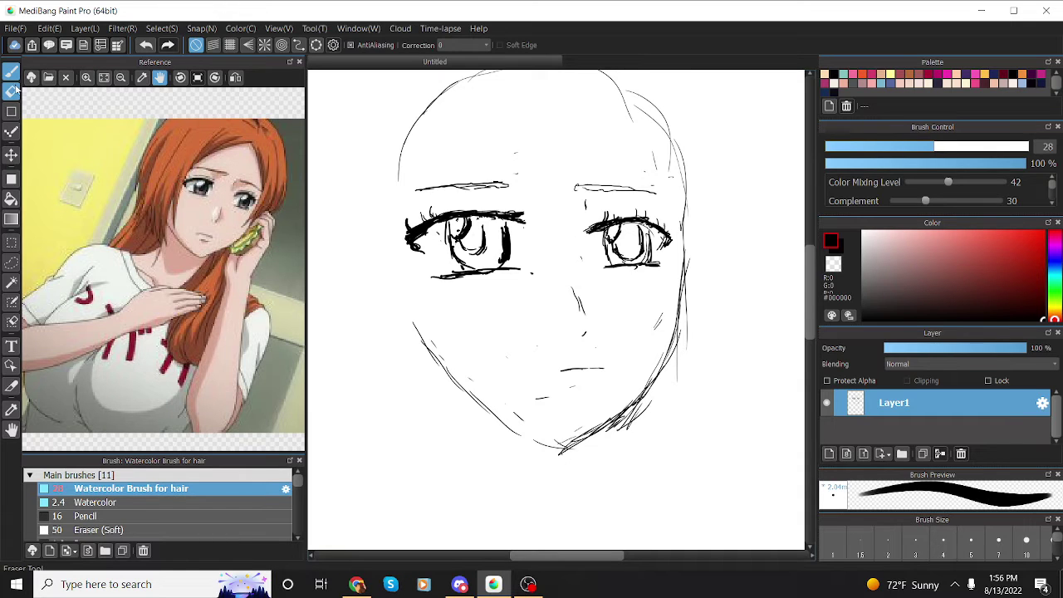
{"action": "left_click_drag", "start_coordinate": [613, 188], "coordinate": [592, 192]}
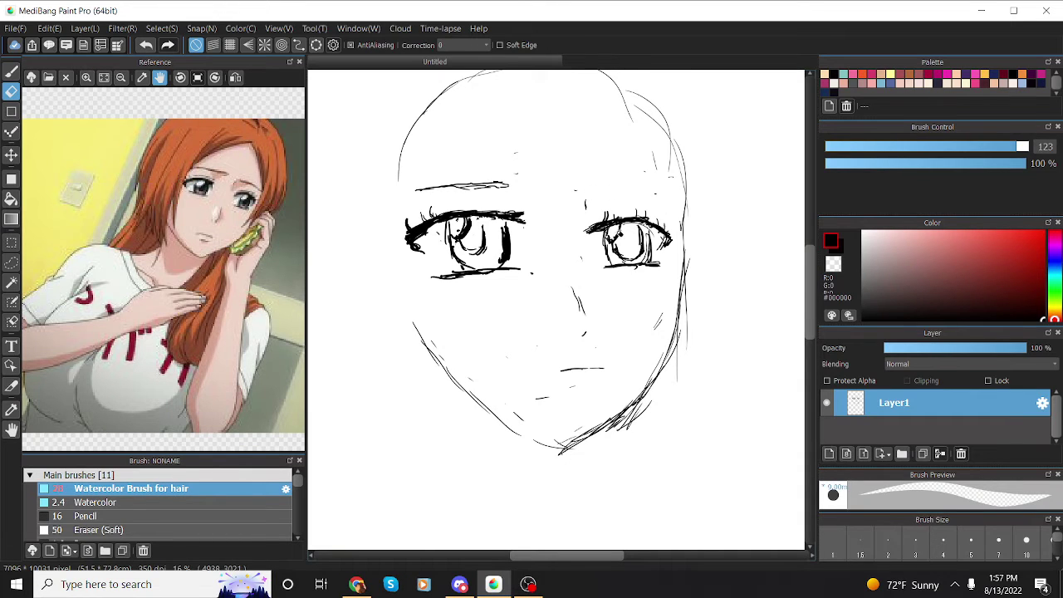
{"action": "key", "text": "b"}
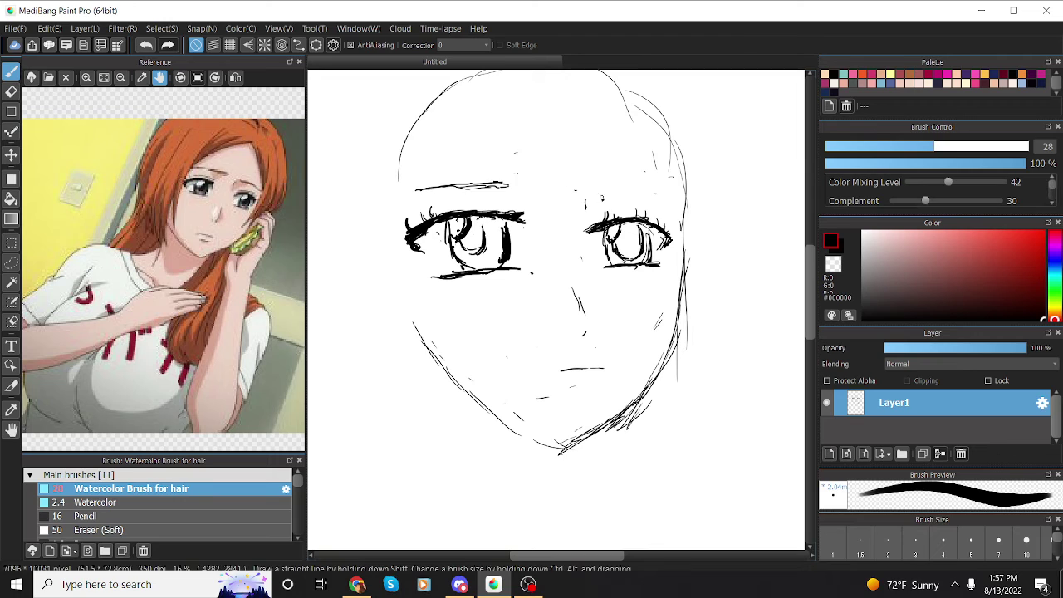
{"action": "mouse_move", "coordinate": [595, 184]}
{"action": "left_mouse_down"}
{"action": "mouse_move", "coordinate": [668, 189]}
{"action": "mouse_move", "coordinate": [600, 183]}
{"action": "left_mouse_up"}
Step: Join the nose bridge and tip into one darker curved line, and add a small lower-lip curve beneath the mouth
{"action": "left_click_drag", "start_coordinate": [574, 290], "coordinate": [588, 328]}
{"action": "left_click_drag", "start_coordinate": [592, 332], "coordinate": [581, 333]}
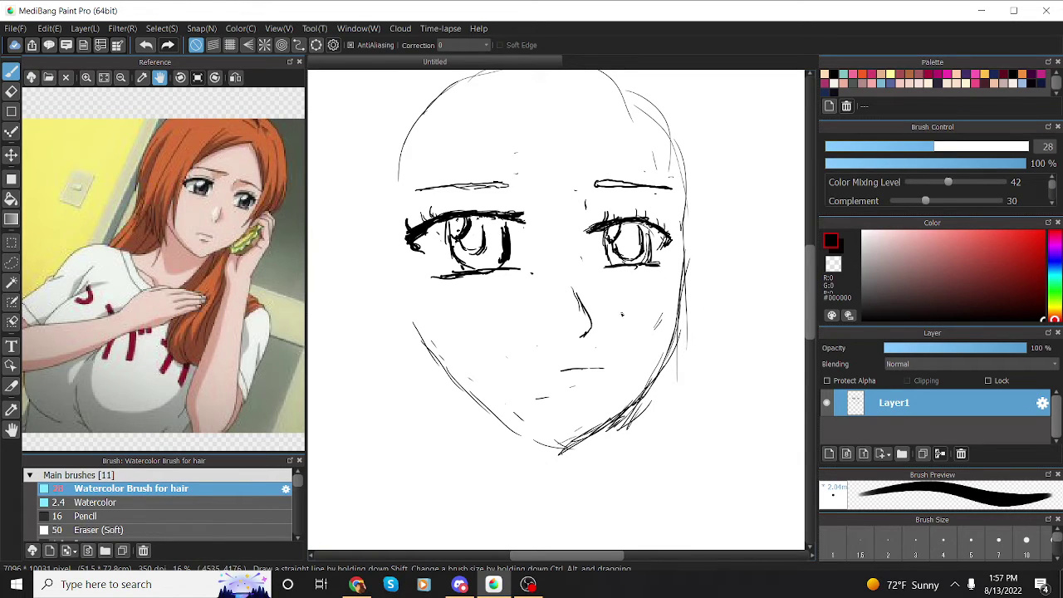
{"action": "left_click_drag", "start_coordinate": [567, 393], "coordinate": [591, 390]}
Step: Draw the parted bangs sweeping across both sides of the forehead, and add a curved contour down the left cheek
{"action": "mouse_move", "coordinate": [551, 93]}
{"action": "left_mouse_down"}
{"action": "mouse_move", "coordinate": [506, 145]}
{"action": "mouse_move", "coordinate": [399, 206]}
{"action": "mouse_move", "coordinate": [383, 232]}
{"action": "left_mouse_up"}
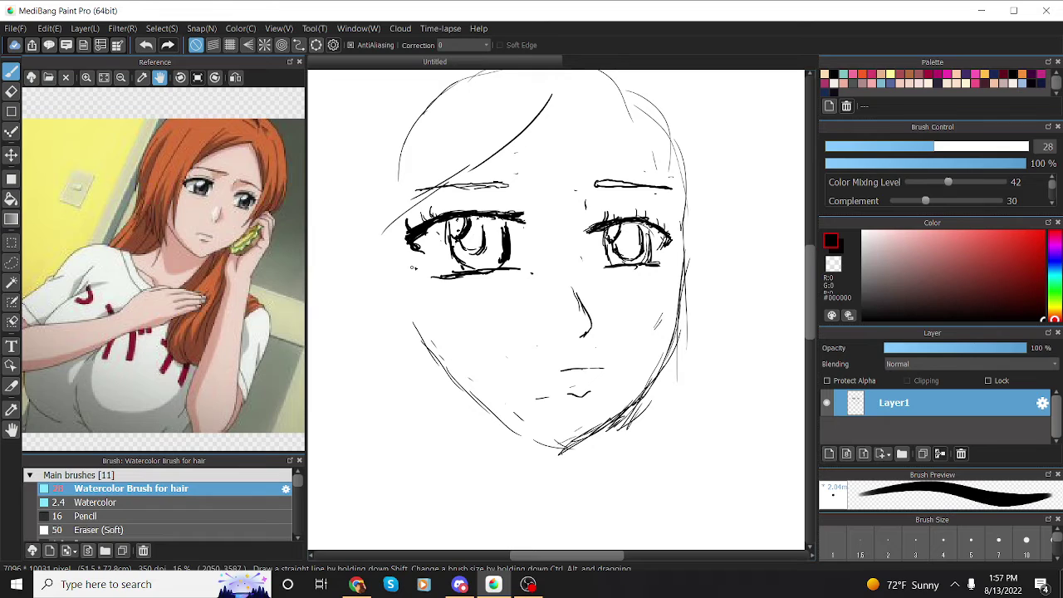
{"action": "mouse_move", "coordinate": [580, 130]}
{"action": "left_mouse_down"}
{"action": "mouse_move", "coordinate": [697, 241]}
{"action": "mouse_move", "coordinate": [699, 372]}
{"action": "left_mouse_up"}
{"action": "mouse_move", "coordinate": [444, 173]}
{"action": "left_mouse_down"}
{"action": "mouse_move", "coordinate": [421, 204]}
{"action": "mouse_move", "coordinate": [414, 295]}
{"action": "mouse_move", "coordinate": [455, 363]}
{"action": "left_mouse_up"}
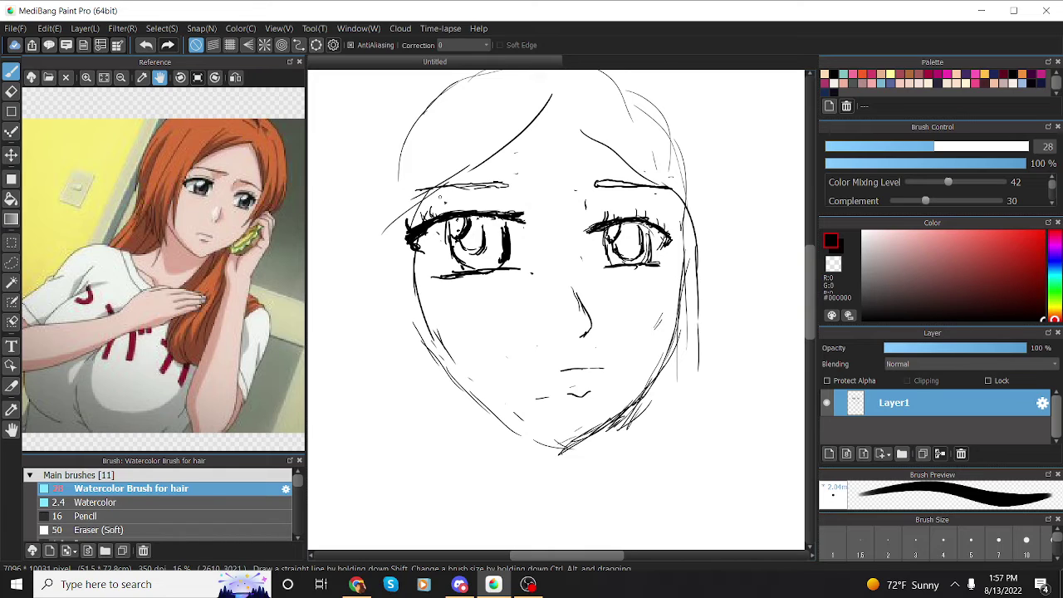
Step: Draw the outer hair outline over the top of the head and down the right side past the jaw
{"action": "scroll", "coordinate": [804, 304], "scroll_direction": "up", "scroll_amount": 3}
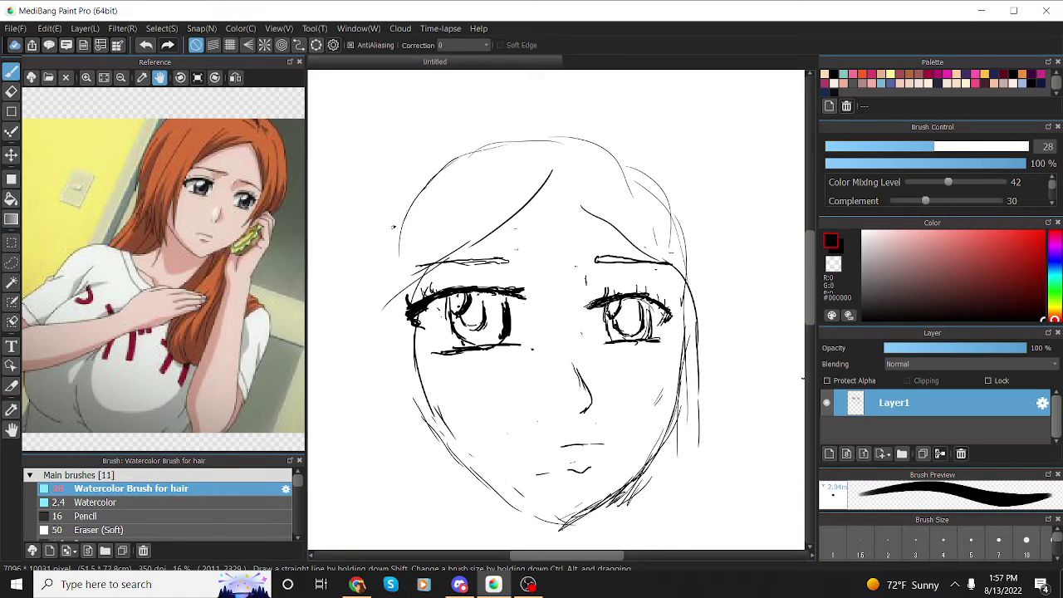
{"action": "mouse_move", "coordinate": [393, 217]}
{"action": "left_mouse_down"}
{"action": "mouse_move", "coordinate": [425, 164]}
{"action": "mouse_move", "coordinate": [531, 116]}
{"action": "mouse_move", "coordinate": [619, 133]}
{"action": "mouse_move", "coordinate": [702, 226]}
{"action": "mouse_move", "coordinate": [728, 528]}
{"action": "left_mouse_up"}
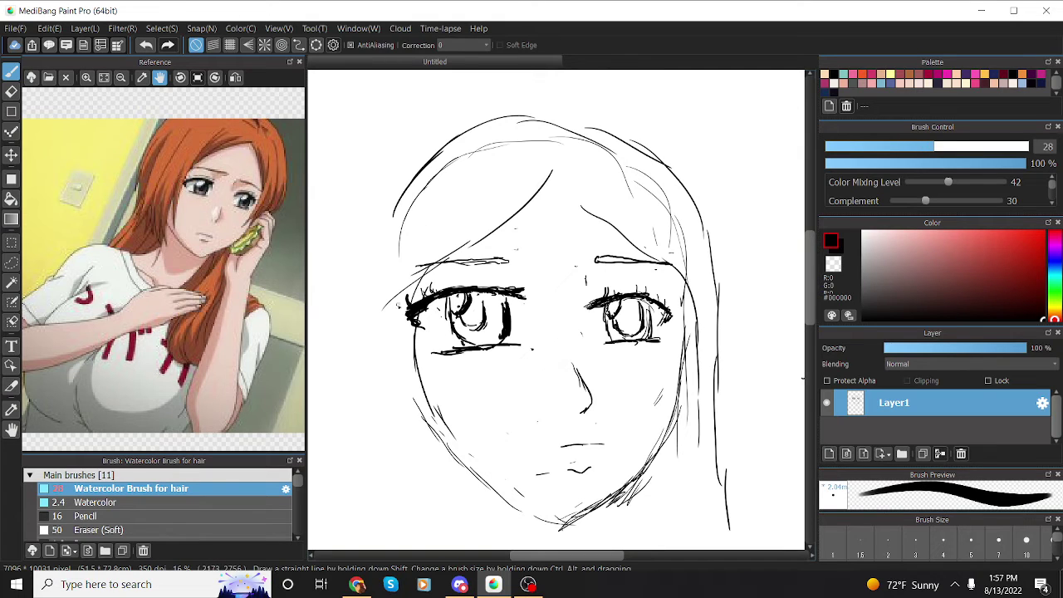
{"action": "mouse_move", "coordinate": [390, 303]}
{"action": "left_mouse_down"}
{"action": "mouse_move", "coordinate": [377, 369]}
{"action": "mouse_move", "coordinate": [397, 370]}
{"action": "mouse_move", "coordinate": [393, 350]}
{"action": "mouse_move", "coordinate": [378, 399]}
{"action": "mouse_move", "coordinate": [374, 369]}
{"action": "mouse_move", "coordinate": [376, 398]}
{"action": "mouse_move", "coordinate": [384, 399]}
{"action": "left_mouse_up"}
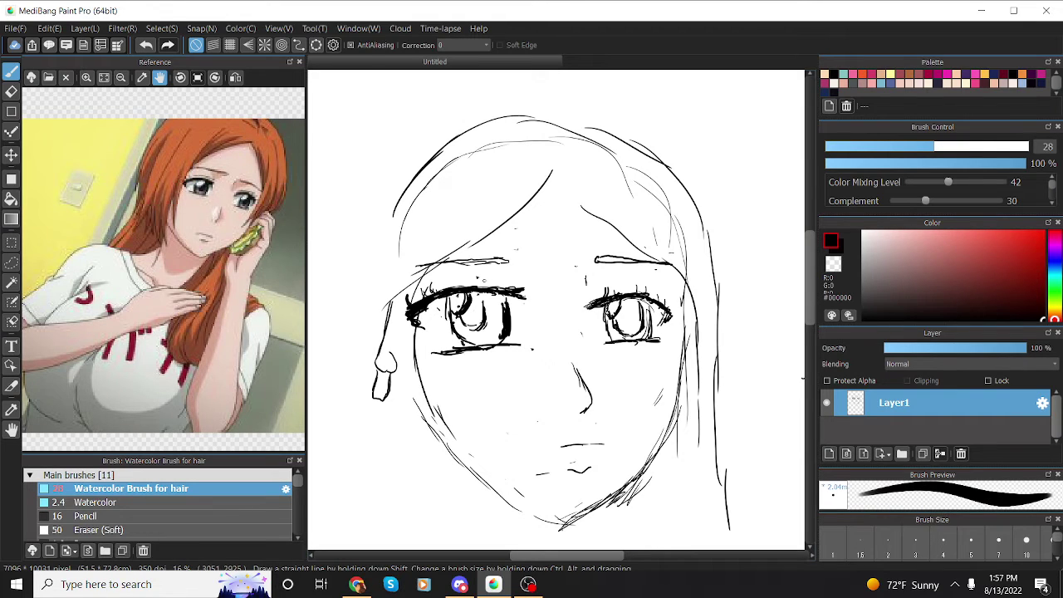
{"action": "key", "text": "ctrl+z"}
{"action": "key", "text": "ctrl+z"}
{"action": "key", "text": "ctrl+z"}
{"action": "key", "text": "ctrl+z"}
{"action": "key", "text": "ctrl+z"}
{"action": "key", "text": "ctrl+z"}
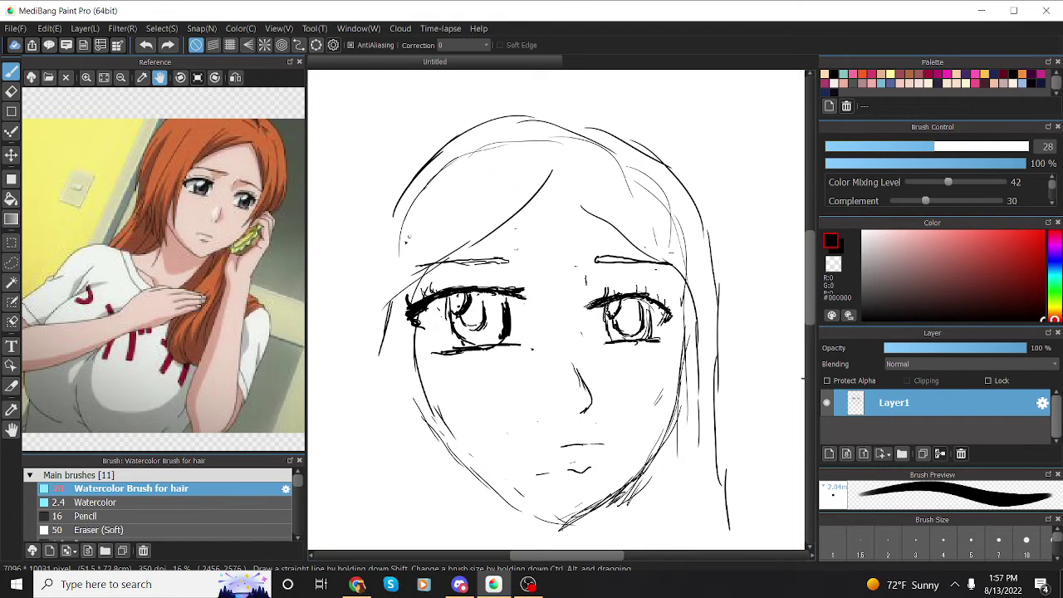
{"action": "key", "text": "ctrl+z"}
{"action": "key", "text": "ctrl+z"}
Step: Draw the left hair strand curving down beside the cheek toward the chin
{"action": "mouse_move", "coordinate": [415, 286]}
{"action": "left_mouse_down"}
{"action": "mouse_move", "coordinate": [405, 427]}
{"action": "mouse_move", "coordinate": [438, 507]}
{"action": "left_mouse_up"}
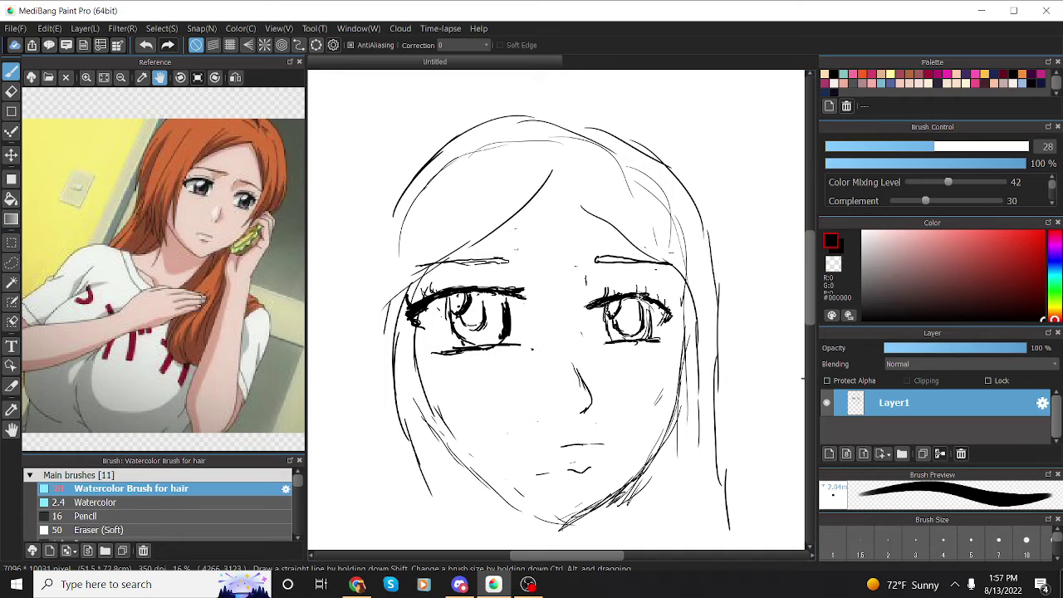
Step: Add thin angled strokes beneath the inner ends of both eyebrows, and darken the right eye's upper lashes and outer corner
{"action": "left_click_drag", "start_coordinate": [667, 312], "coordinate": [674, 319]}
{"action": "mouse_move", "coordinate": [591, 269]}
{"action": "left_mouse_down"}
{"action": "mouse_move", "coordinate": [591, 286]}
{"action": "mouse_move", "coordinate": [624, 268]}
{"action": "left_mouse_up"}
{"action": "mouse_move", "coordinate": [474, 267]}
{"action": "left_mouse_down"}
{"action": "mouse_move", "coordinate": [496, 286]}
{"action": "mouse_move", "coordinate": [509, 271]}
{"action": "left_mouse_up"}
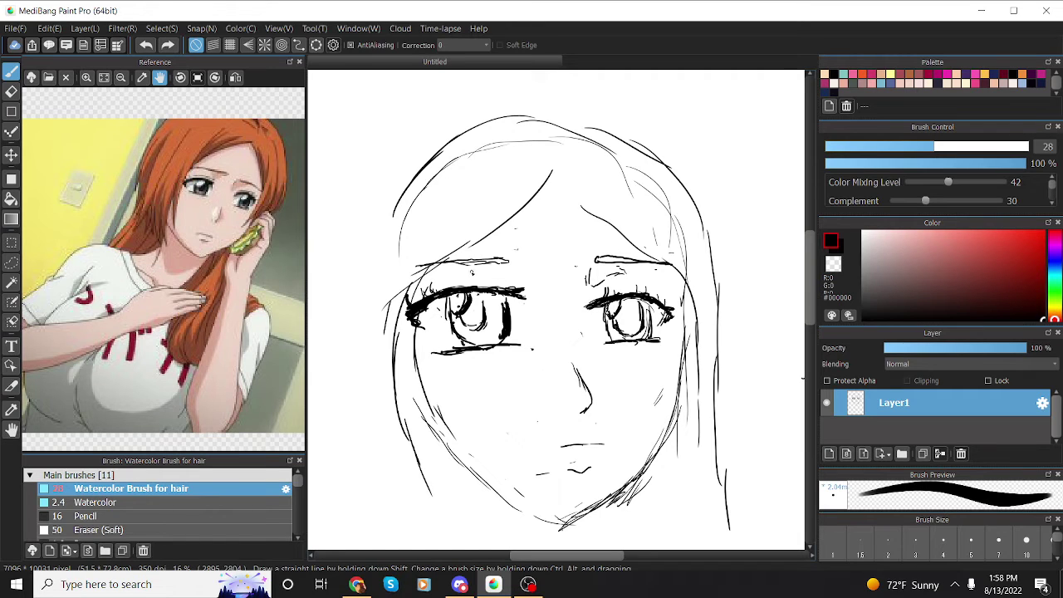
{"action": "mouse_move", "coordinate": [470, 272]}
{"action": "left_mouse_down"}
{"action": "mouse_move", "coordinate": [508, 284]}
{"action": "mouse_move", "coordinate": [510, 269]}
{"action": "mouse_move", "coordinate": [498, 266]}
{"action": "left_mouse_up"}
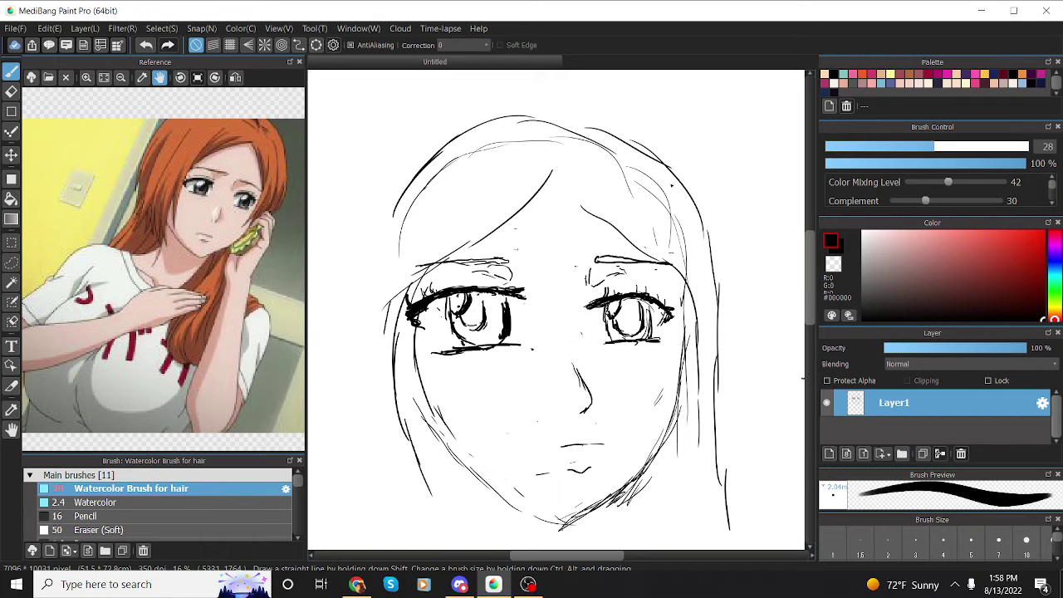
{"action": "mouse_move", "coordinate": [606, 302]}
{"action": "left_mouse_down"}
{"action": "mouse_move", "coordinate": [586, 307]}
{"action": "mouse_move", "coordinate": [631, 298]}
{"action": "mouse_move", "coordinate": [666, 308]}
{"action": "left_mouse_up"}
{"action": "scroll", "coordinate": [449, 84], "scroll_direction": "down", "scroll_amount": 2}
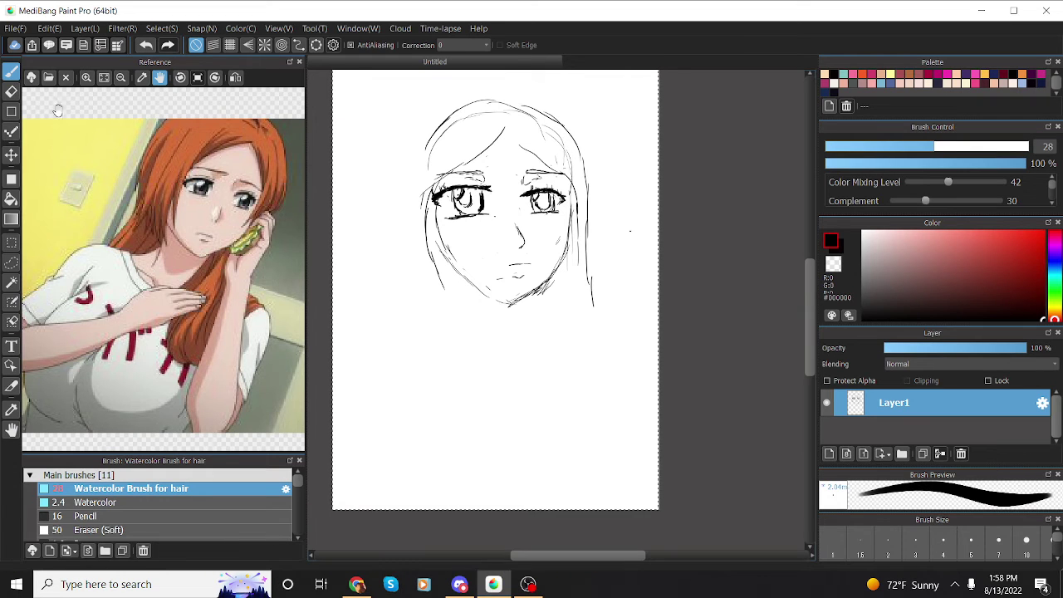
Step: Erase the old jaw and chin lines, and set the brush to size 13.5 with black as the colour
{"action": "left_click", "coordinate": [11, 91]}
{"action": "mouse_move", "coordinate": [442, 253]}
{"action": "left_mouse_down"}
{"action": "mouse_move", "coordinate": [495, 302]}
{"action": "mouse_move", "coordinate": [548, 280]}
{"action": "mouse_move", "coordinate": [526, 296]}
{"action": "mouse_move", "coordinate": [562, 267]}
{"action": "mouse_move", "coordinate": [517, 299]}
{"action": "left_mouse_up"}
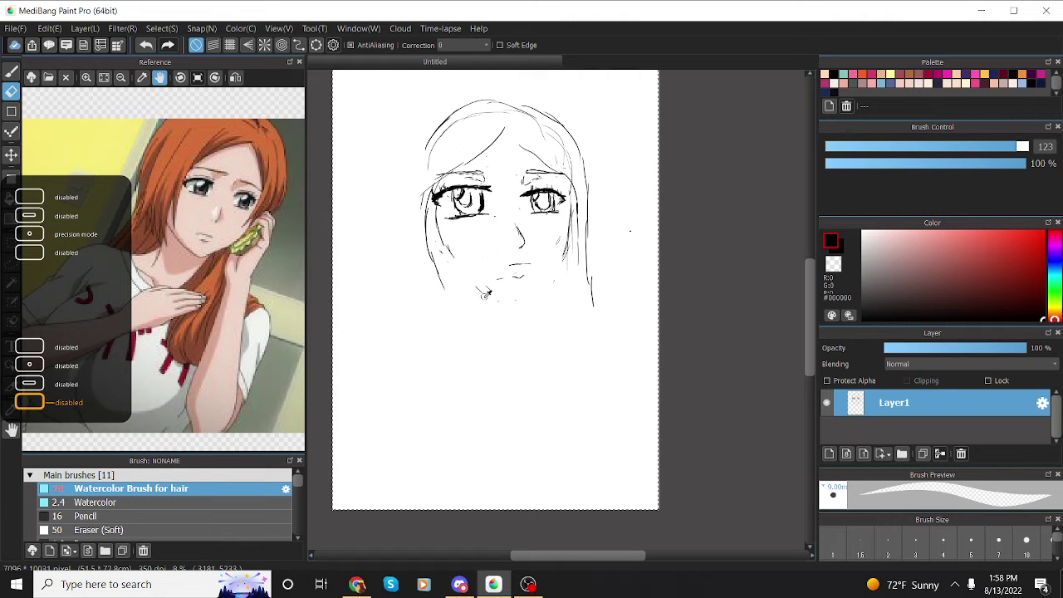
{"action": "right_click", "coordinate": [473, 259]}
{"action": "left_click", "coordinate": [12, 71]}
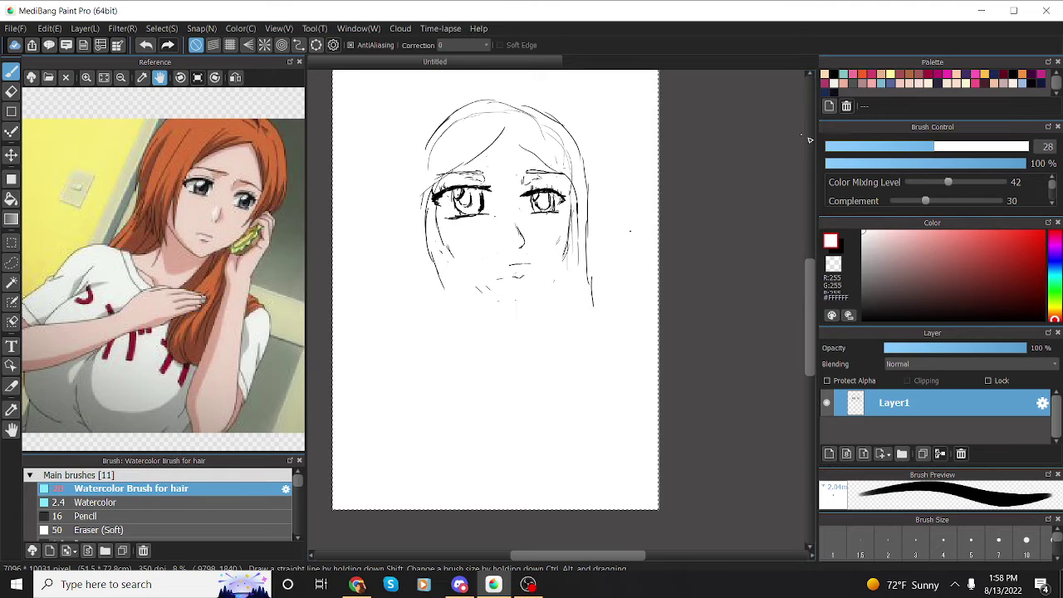
{"action": "left_click_drag", "start_coordinate": [896, 146], "coordinate": [878, 146]}
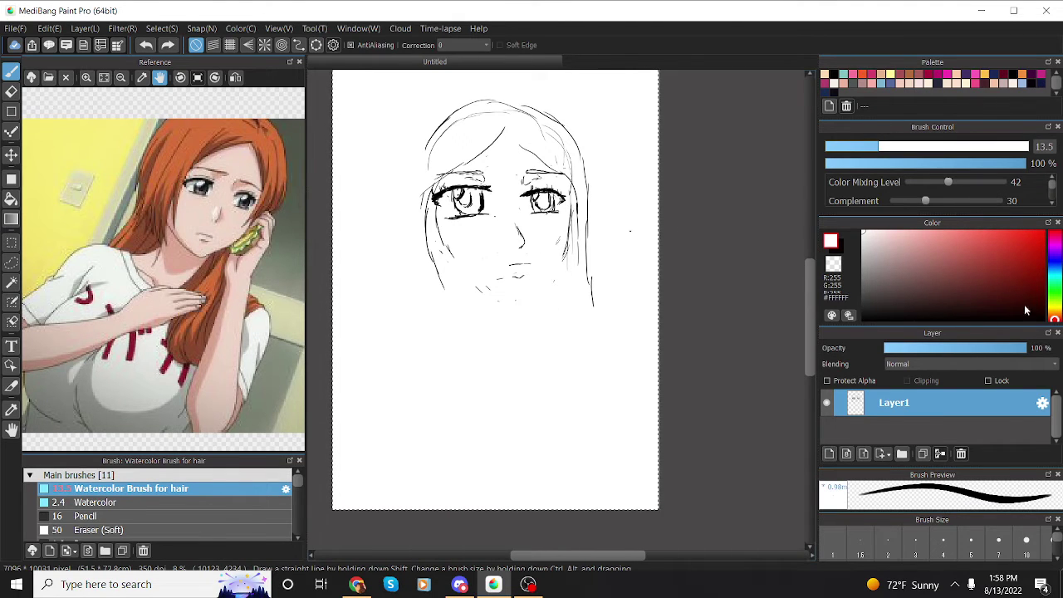
{"action": "left_click_drag", "start_coordinate": [1025, 306], "coordinate": [1049, 343]}
Step: Sketch new jaw strokes below both cheeks, and undo the ones on the left side and at the chin
{"action": "left_click_drag", "start_coordinate": [570, 203], "coordinate": [569, 272]}
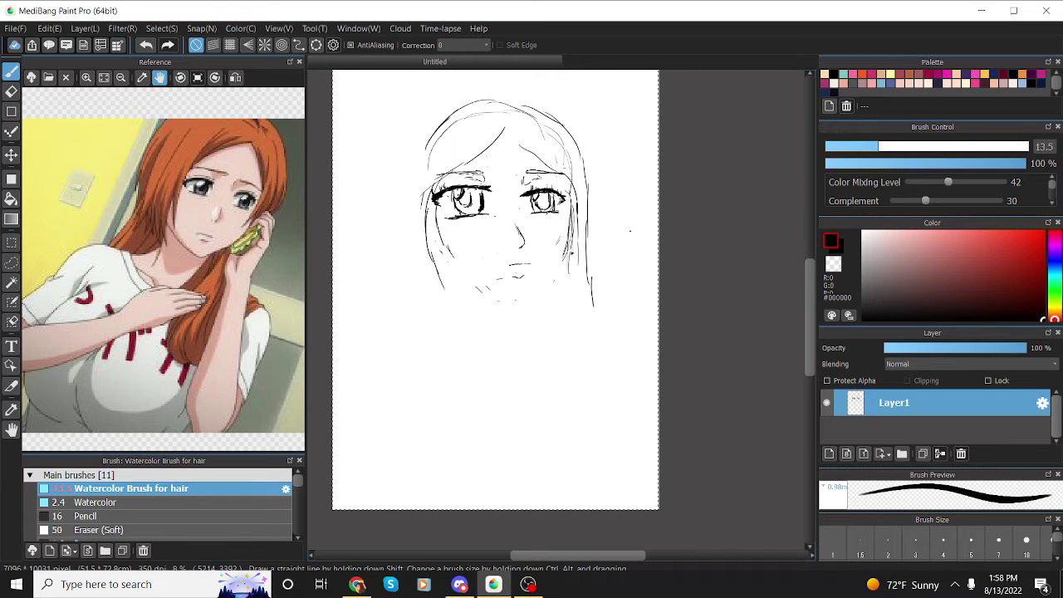
{"action": "mouse_move", "coordinate": [570, 231]}
{"action": "left_mouse_down"}
{"action": "mouse_move", "coordinate": [572, 276]}
{"action": "mouse_move", "coordinate": [560, 282]}
{"action": "mouse_move", "coordinate": [579, 277]}
{"action": "mouse_move", "coordinate": [572, 270]}
{"action": "mouse_move", "coordinate": [533, 313]}
{"action": "left_mouse_up"}
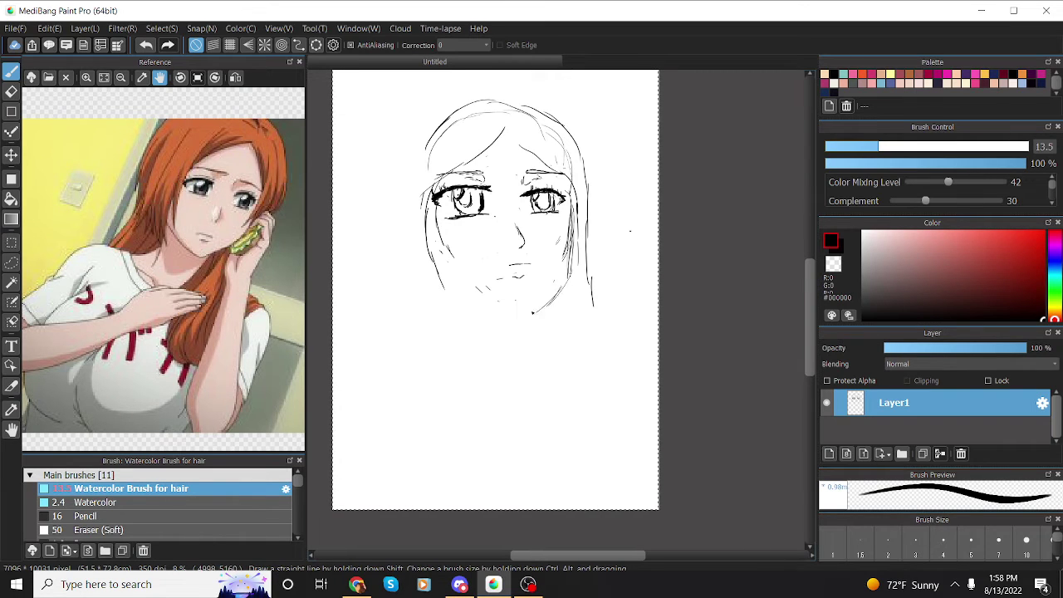
{"action": "key", "text": "ctrl+z"}
{"action": "key", "text": "ctrl+z"}
{"action": "mouse_move", "coordinate": [573, 239]}
{"action": "left_mouse_down"}
{"action": "mouse_move", "coordinate": [568, 274]}
{"action": "mouse_move", "coordinate": [513, 317]}
{"action": "left_mouse_up"}
{"action": "mouse_move", "coordinate": [434, 262]}
{"action": "left_mouse_down"}
{"action": "mouse_move", "coordinate": [495, 312]}
{"action": "mouse_move", "coordinate": [526, 305]}
{"action": "left_mouse_up"}
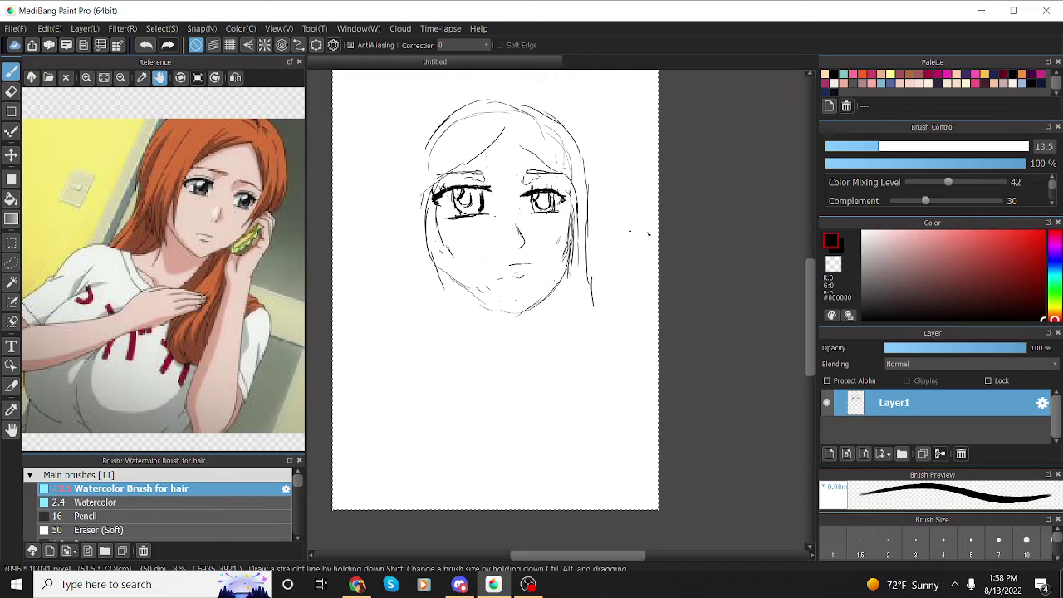
{"action": "key", "text": "ctrl+z"}
{"action": "key", "text": "ctrl+z"}
{"action": "key", "text": "ctrl+z"}
{"action": "key", "text": "ctrl+z"}
{"action": "key", "text": "ctrl+z"}
{"action": "key", "text": "ctrl+z"}
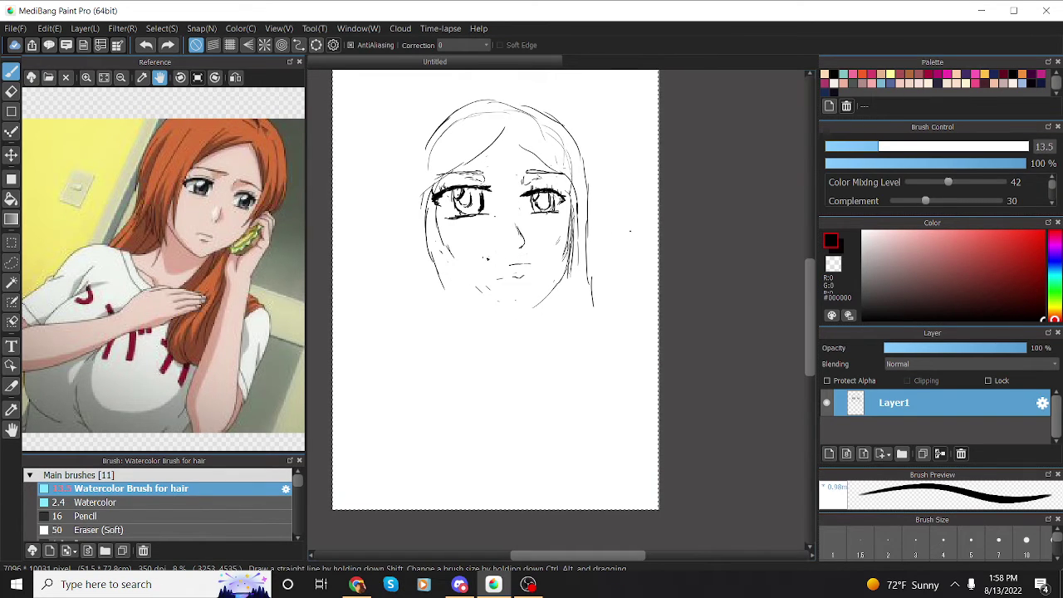
Step: Erase the stray leftover marks along the lower left jaw and beneath the mouth
{"action": "key", "text": "e"}
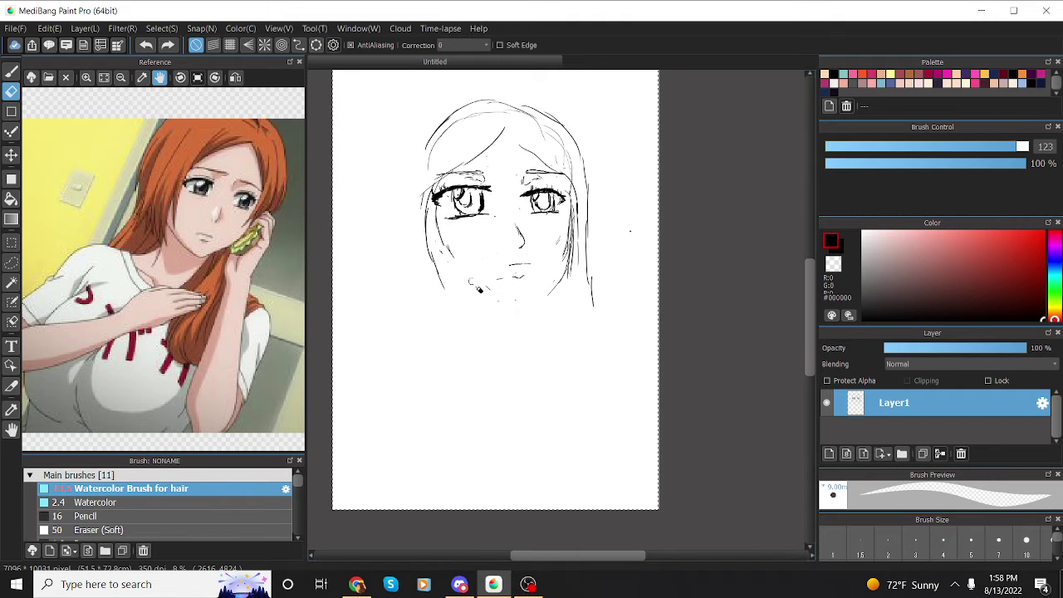
{"action": "mouse_move", "coordinate": [481, 299]}
{"action": "left_mouse_down"}
{"action": "mouse_move", "coordinate": [498, 277]}
{"action": "mouse_move", "coordinate": [477, 292]}
{"action": "mouse_move", "coordinate": [499, 306]}
{"action": "left_mouse_up"}
{"action": "key", "text": "b"}
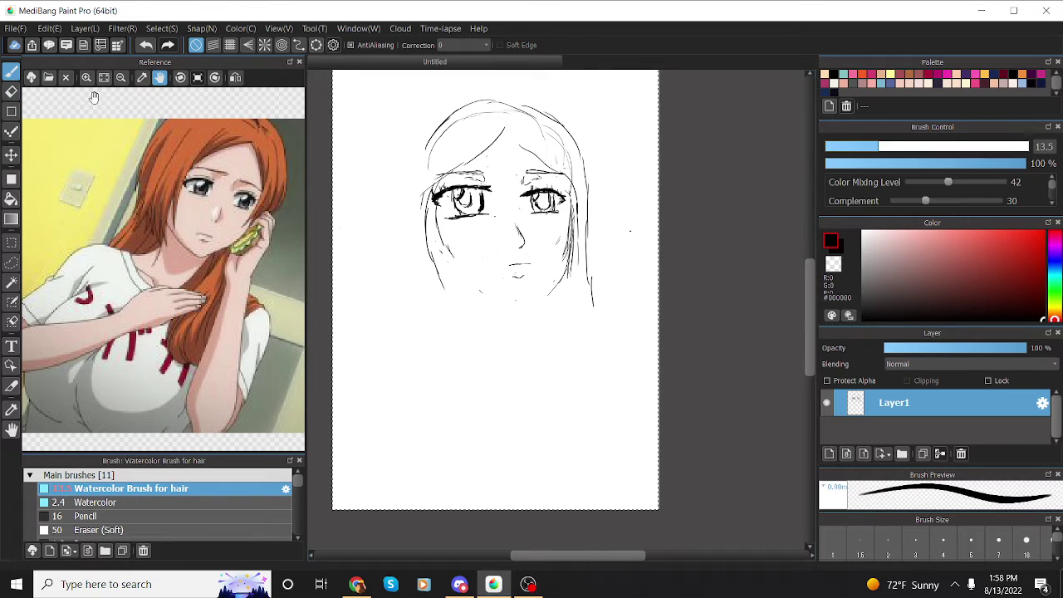
Step: Try a longer jawline reaching a lower chin, and undo its strokes
{"action": "mouse_move", "coordinate": [455, 281]}
{"action": "left_mouse_down"}
{"action": "mouse_move", "coordinate": [506, 323]}
{"action": "mouse_move", "coordinate": [477, 299]}
{"action": "mouse_move", "coordinate": [533, 323]}
{"action": "mouse_move", "coordinate": [519, 325]}
{"action": "mouse_move", "coordinate": [569, 276]}
{"action": "mouse_move", "coordinate": [525, 324]}
{"action": "left_mouse_up"}
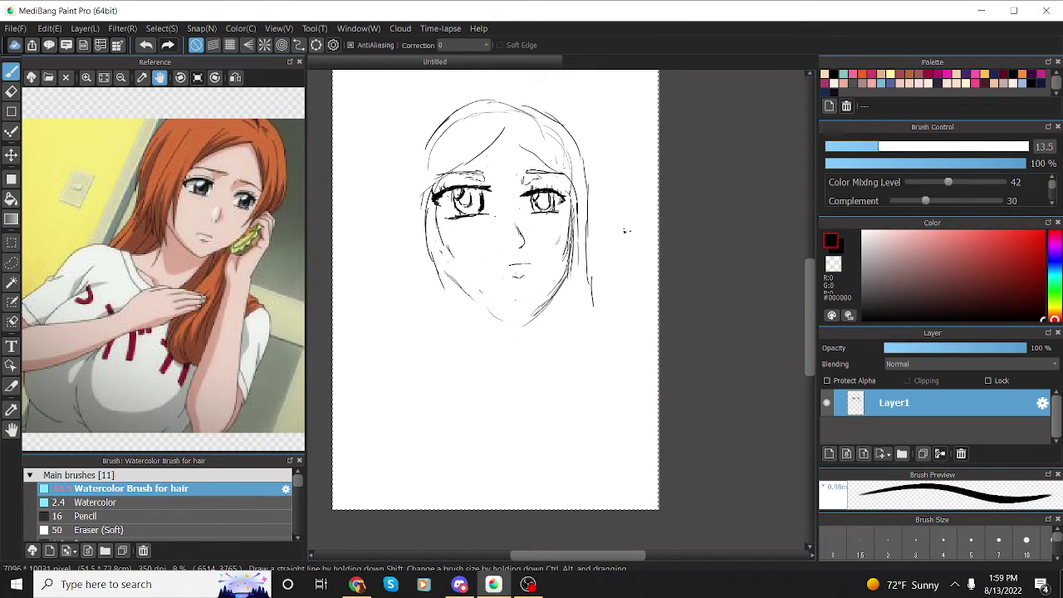
{"action": "key", "text": "ctrl+z"}
{"action": "key", "text": "ctrl+z"}
{"action": "key", "text": "ctrl+z"}
{"action": "key", "text": "ctrl+z"}
{"action": "key", "text": "ctrl+z"}
{"action": "key", "text": "ctrl+z"}
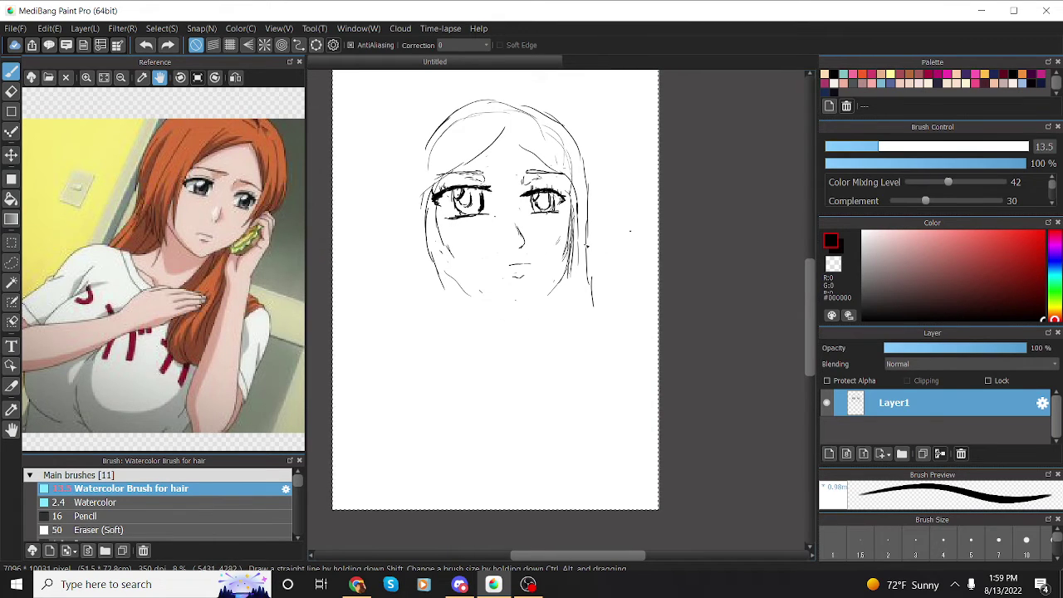
{"action": "key", "text": "ctrl+z"}
Step: Draw the jawline from both cheeks to a closed rounded chin, and replace the heavy nose line with a thinner one
{"action": "mouse_move", "coordinate": [573, 218]}
{"action": "left_mouse_down"}
{"action": "mouse_move", "coordinate": [567, 286]}
{"action": "mouse_move", "coordinate": [551, 300]}
{"action": "left_mouse_up"}
{"action": "left_click_drag", "start_coordinate": [570, 266], "coordinate": [527, 308]}
{"action": "mouse_move", "coordinate": [446, 269]}
{"action": "left_mouse_down"}
{"action": "mouse_move", "coordinate": [496, 315]}
{"action": "mouse_move", "coordinate": [526, 312]}
{"action": "left_mouse_up"}
{"action": "left_click_drag", "start_coordinate": [558, 267], "coordinate": [532, 312]}
{"action": "left_click_drag", "start_coordinate": [545, 301], "coordinate": [514, 319]}
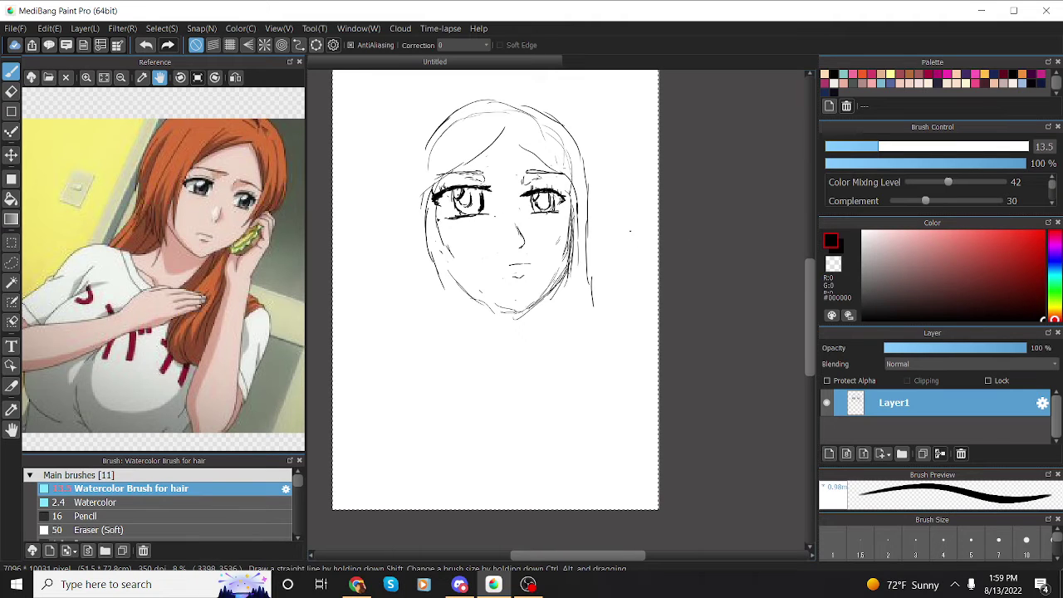
{"action": "left_click", "coordinate": [12, 91]}
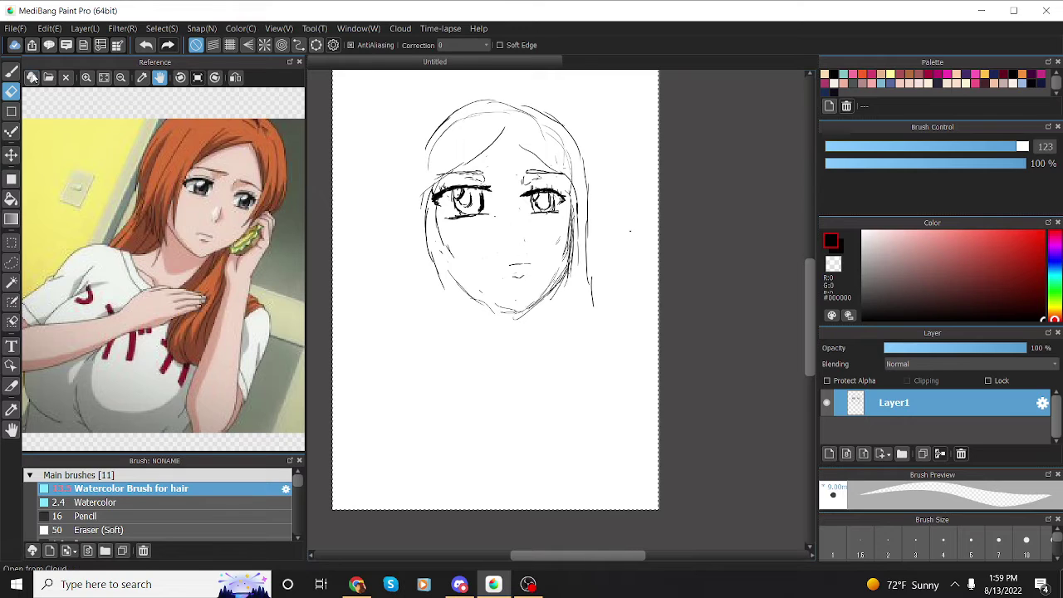
{"action": "left_click", "coordinate": [12, 71]}
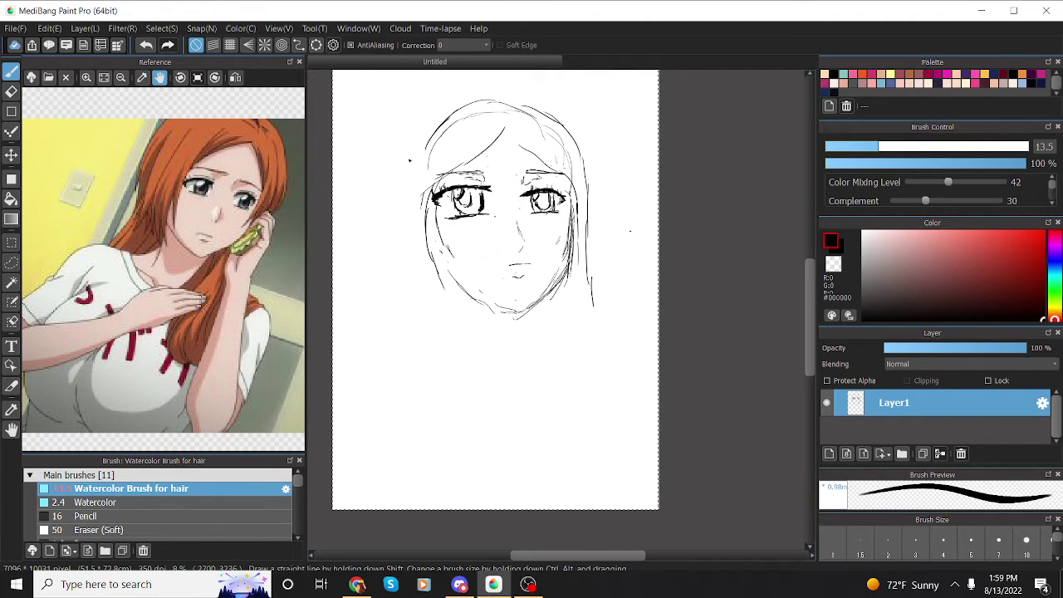
Step: Draw long hair locks falling past the chin on both sides of the face, and widen the mouth into a curved line
{"action": "mouse_move", "coordinate": [455, 109]}
{"action": "left_mouse_down"}
{"action": "mouse_move", "coordinate": [407, 156]}
{"action": "mouse_move", "coordinate": [417, 297]}
{"action": "mouse_move", "coordinate": [407, 349]}
{"action": "left_mouse_up"}
{"action": "left_click_drag", "start_coordinate": [424, 366], "coordinate": [487, 386]}
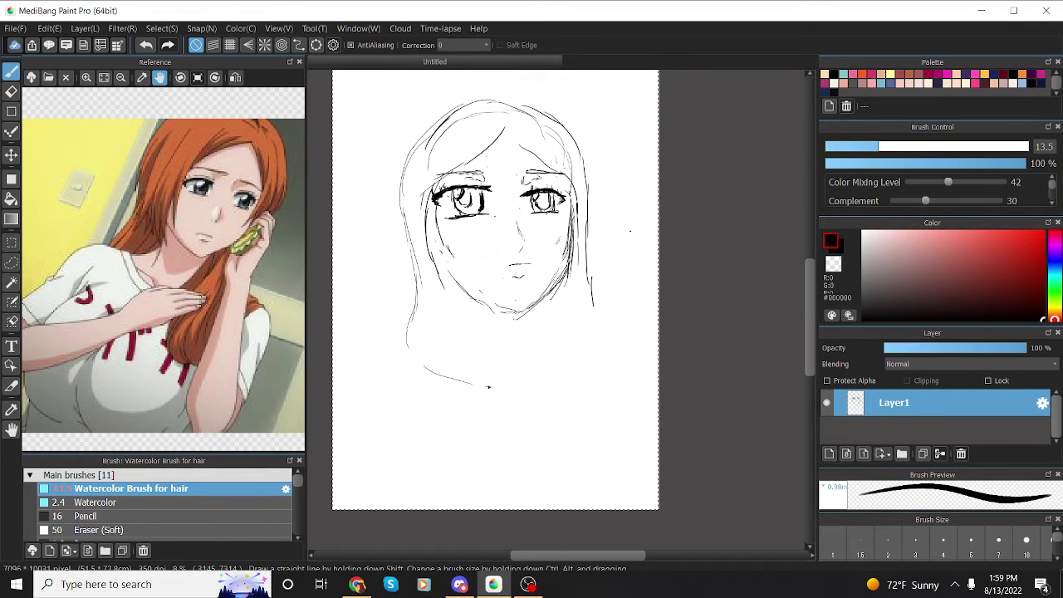
{"action": "left_click_drag", "start_coordinate": [581, 223], "coordinate": [596, 372]}
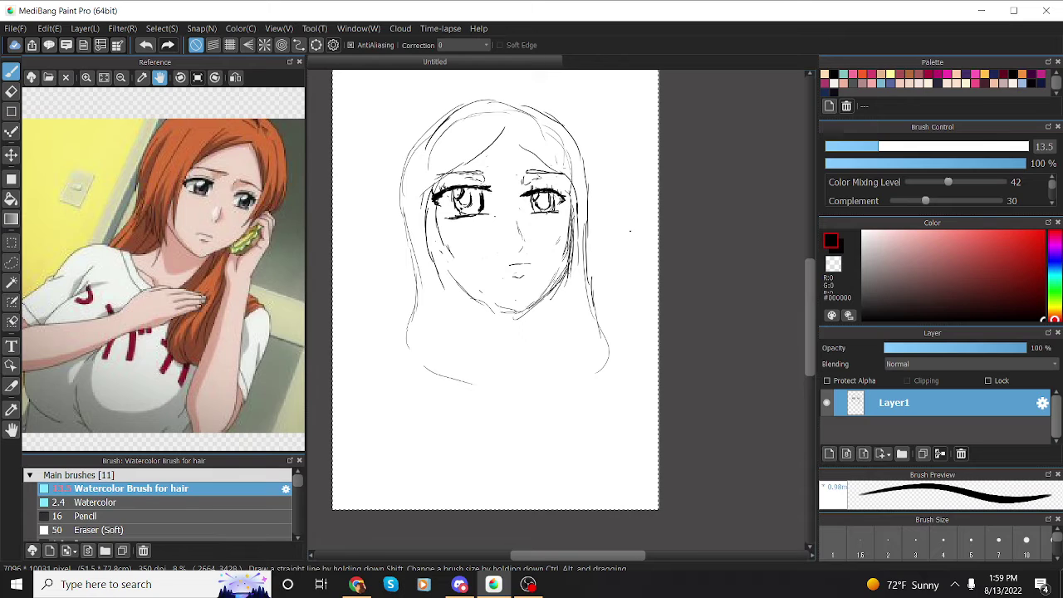
{"action": "mouse_move", "coordinate": [432, 209]}
{"action": "left_mouse_down"}
{"action": "mouse_move", "coordinate": [436, 254]}
{"action": "mouse_move", "coordinate": [490, 380]}
{"action": "left_mouse_up"}
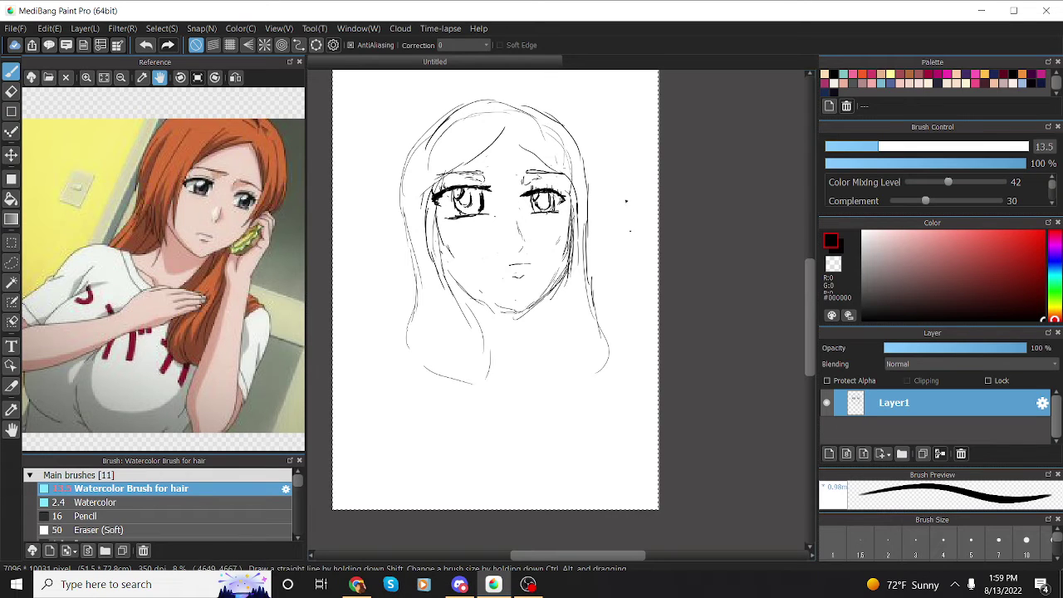
{"action": "mouse_move", "coordinate": [569, 215]}
{"action": "left_mouse_down"}
{"action": "mouse_move", "coordinate": [562, 318]}
{"action": "mouse_move", "coordinate": [585, 375]}
{"action": "left_mouse_up"}
{"action": "left_click_drag", "start_coordinate": [500, 269], "coordinate": [531, 264]}
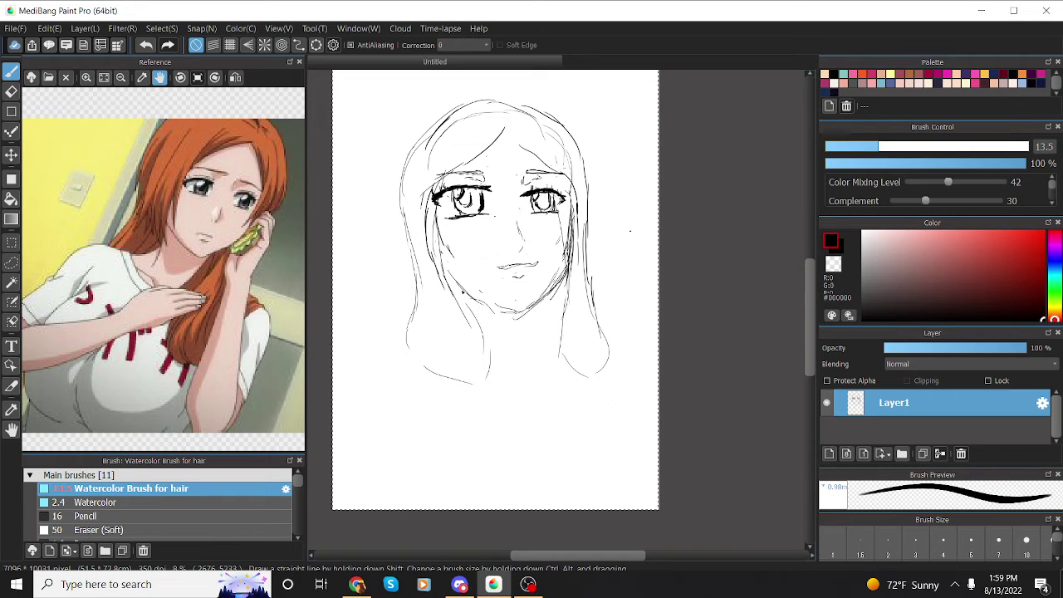
Step: Sketch both sides of the neck flaring into the shoulders, add the left shoulder line, and undo the last stroke
{"action": "left_click_drag", "start_coordinate": [458, 287], "coordinate": [477, 367]}
{"action": "left_click_drag", "start_coordinate": [475, 321], "coordinate": [490, 372]}
{"action": "mouse_move", "coordinate": [534, 302]}
{"action": "left_mouse_down"}
{"action": "mouse_move", "coordinate": [537, 348]}
{"action": "mouse_move", "coordinate": [561, 378]}
{"action": "left_mouse_up"}
{"action": "mouse_move", "coordinate": [540, 299]}
{"action": "left_mouse_down"}
{"action": "mouse_move", "coordinate": [560, 363]}
{"action": "mouse_move", "coordinate": [583, 375]}
{"action": "left_mouse_up"}
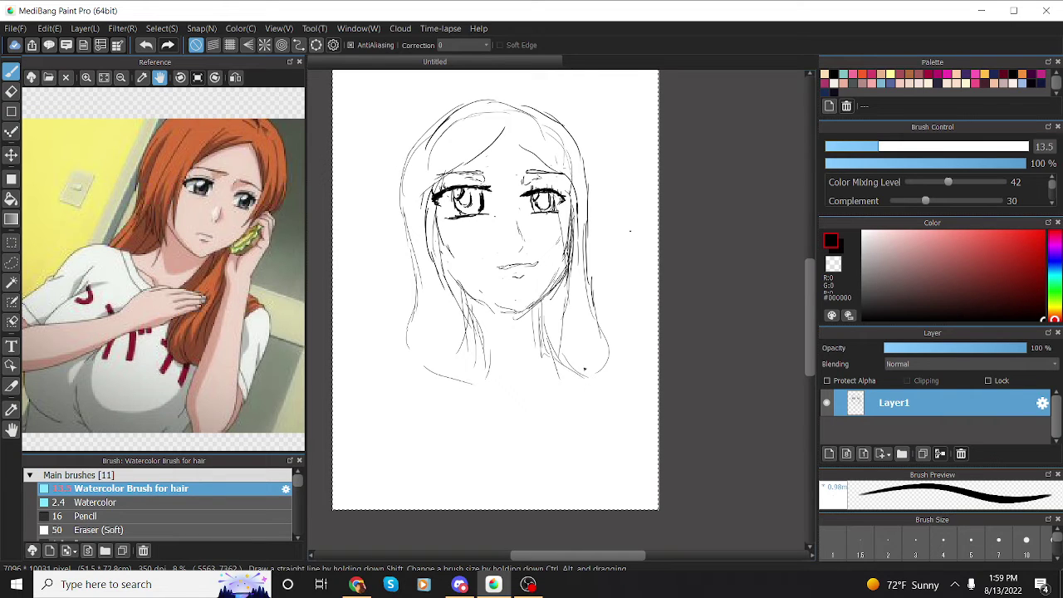
{"action": "mouse_move", "coordinate": [464, 343]}
{"action": "left_mouse_down"}
{"action": "mouse_move", "coordinate": [425, 377]}
{"action": "mouse_move", "coordinate": [441, 356]}
{"action": "mouse_move", "coordinate": [364, 371]}
{"action": "mouse_move", "coordinate": [437, 363]}
{"action": "left_mouse_up"}
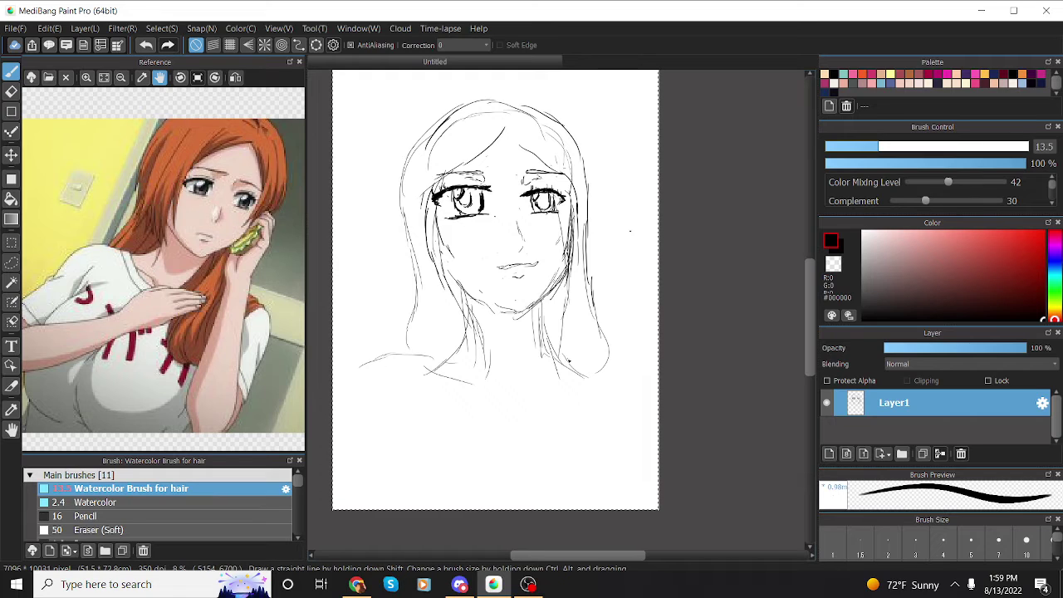
{"action": "key", "text": "ctrl+z"}
Step: Reinforce the jawline toward the chin and the mouth line, and extend the right bang from the parting down beside the face
{"action": "mouse_move", "coordinate": [568, 269]}
{"action": "left_mouse_down"}
{"action": "mouse_move", "coordinate": [521, 312]}
{"action": "mouse_move", "coordinate": [500, 313]}
{"action": "mouse_move", "coordinate": [512, 312]}
{"action": "left_mouse_up"}
{"action": "left_click_drag", "start_coordinate": [495, 269], "coordinate": [536, 266]}
{"action": "key", "text": "ctrl+z"}
{"action": "mouse_move", "coordinate": [504, 128]}
{"action": "left_mouse_down"}
{"action": "mouse_move", "coordinate": [557, 172]}
{"action": "mouse_move", "coordinate": [578, 265]}
{"action": "mouse_move", "coordinate": [572, 330]}
{"action": "left_mouse_up"}
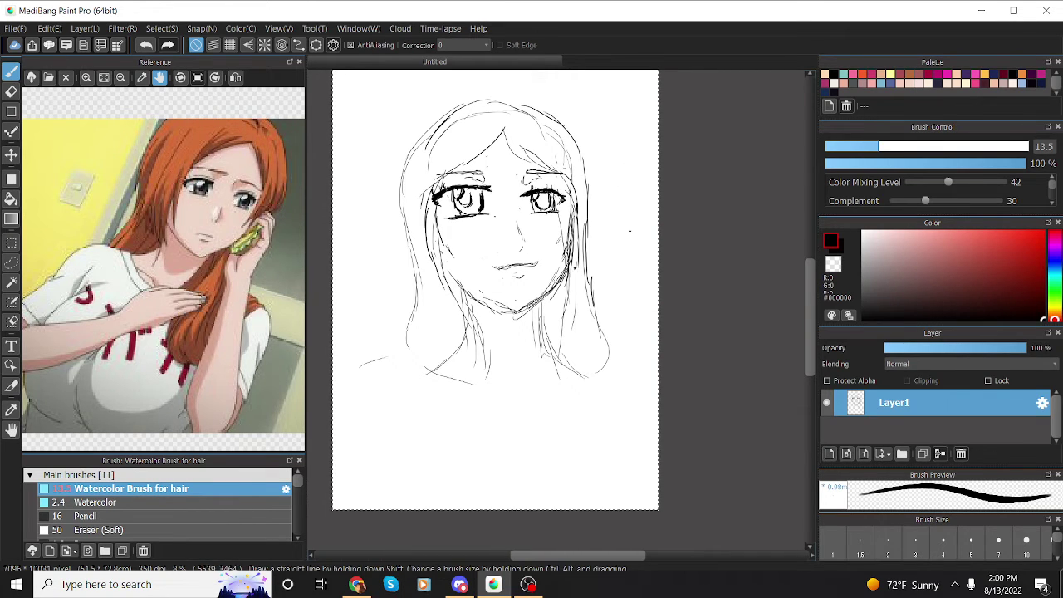
Step: Set the eraser size to 45 and clean up the lines inside the right eye's iris
{"action": "left_click", "coordinate": [12, 90]}
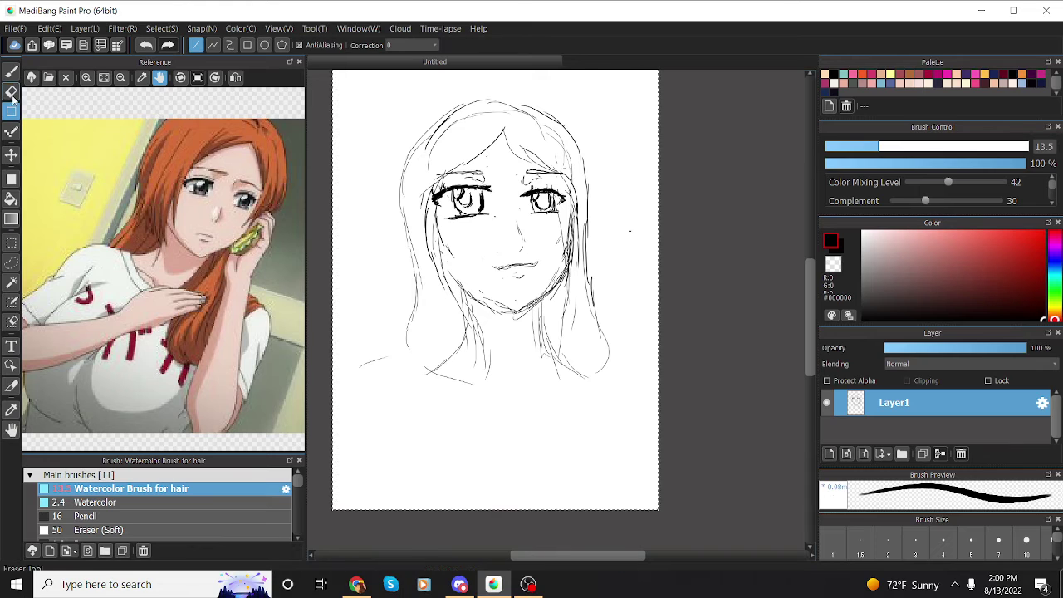
{"action": "left_click", "coordinate": [938, 148]}
{"action": "left_click_drag", "start_coordinate": [938, 148], "coordinate": [968, 147]}
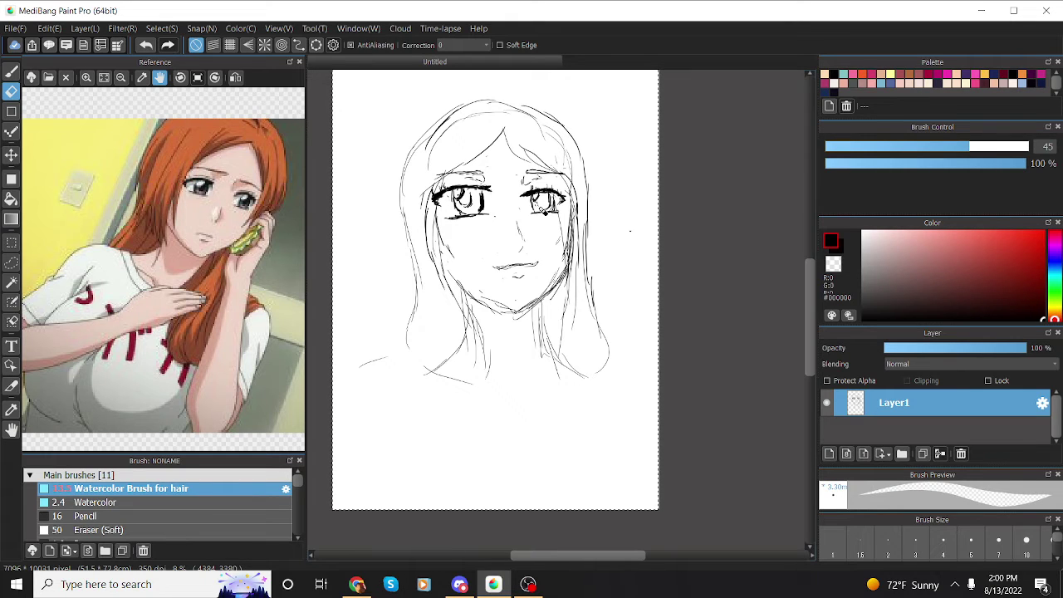
{"action": "mouse_move", "coordinate": [552, 202]}
{"action": "left_mouse_down"}
{"action": "mouse_move", "coordinate": [541, 208]}
{"action": "mouse_move", "coordinate": [551, 207]}
{"action": "left_mouse_up"}
{"action": "left_click", "coordinate": [12, 71]}
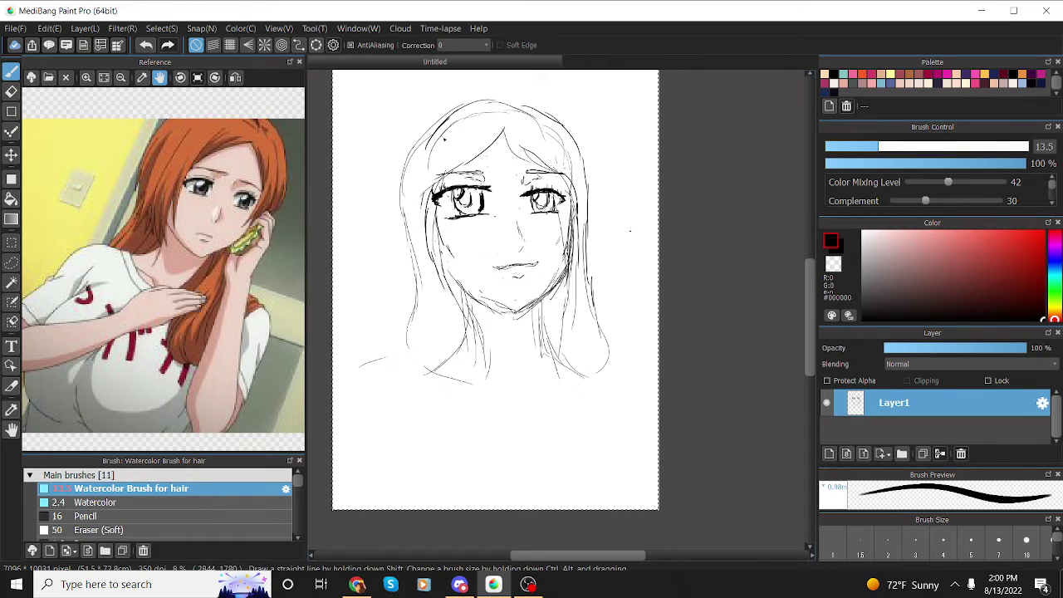
Step: Layer more strands over the long hair on both sides, lengthen the curved lock ends, and thicken the parted bangs
{"action": "left_click_drag", "start_coordinate": [477, 97], "coordinate": [403, 211]}
{"action": "left_click_drag", "start_coordinate": [420, 142], "coordinate": [427, 274]}
{"action": "left_click_drag", "start_coordinate": [417, 196], "coordinate": [409, 314]}
{"action": "mouse_move", "coordinate": [412, 239]}
{"action": "left_mouse_down"}
{"action": "mouse_move", "coordinate": [404, 348]}
{"action": "mouse_move", "coordinate": [485, 401]}
{"action": "left_mouse_up"}
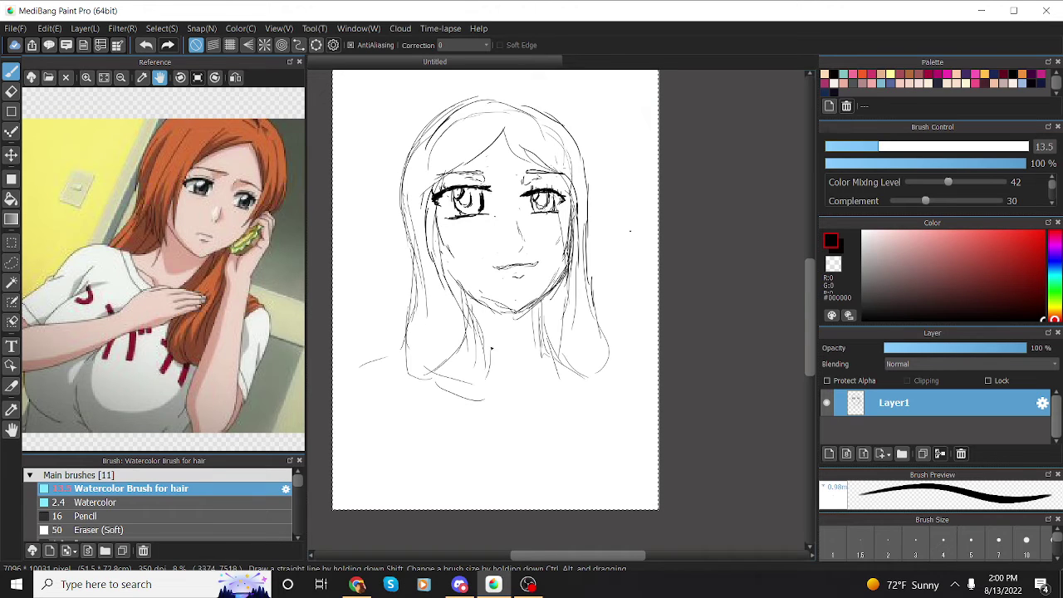
{"action": "mouse_move", "coordinate": [471, 290]}
{"action": "left_mouse_down"}
{"action": "mouse_move", "coordinate": [508, 352]}
{"action": "mouse_move", "coordinate": [500, 402]}
{"action": "mouse_move", "coordinate": [482, 405]}
{"action": "left_mouse_up"}
{"action": "mouse_move", "coordinate": [581, 246]}
{"action": "left_mouse_down"}
{"action": "mouse_move", "coordinate": [593, 339]}
{"action": "mouse_move", "coordinate": [587, 407]}
{"action": "left_mouse_up"}
{"action": "mouse_move", "coordinate": [503, 137]}
{"action": "left_mouse_down"}
{"action": "mouse_move", "coordinate": [440, 181]}
{"action": "mouse_move", "coordinate": [540, 162]}
{"action": "left_mouse_up"}
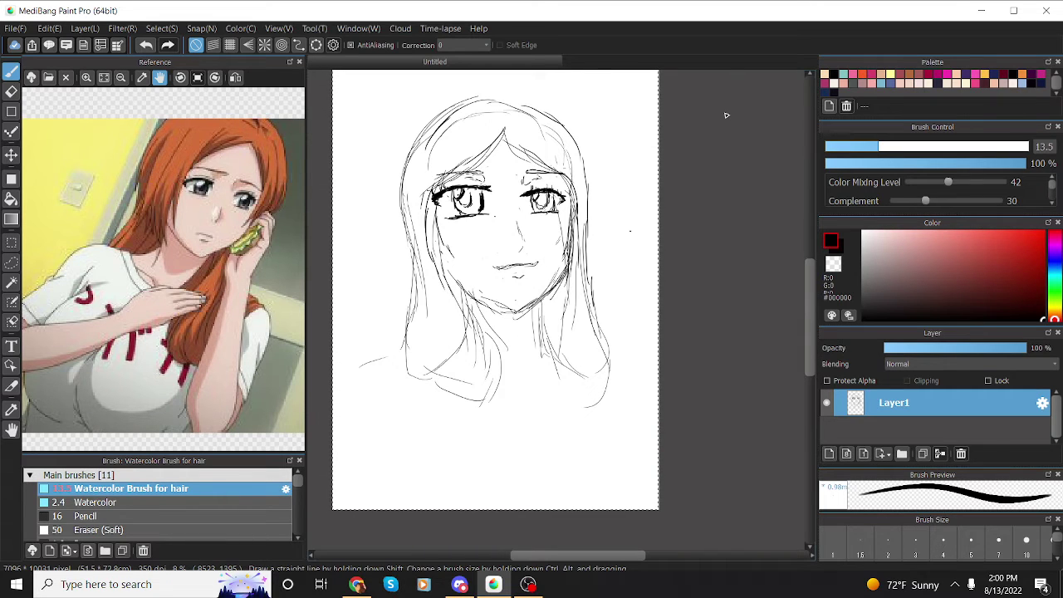
Step: Erase the messy overlapping lines along the right cheek and jaw, enlarging the eraser to 159
{"action": "scroll", "coordinate": [519, 124], "scroll_direction": "up", "scroll_amount": 1}
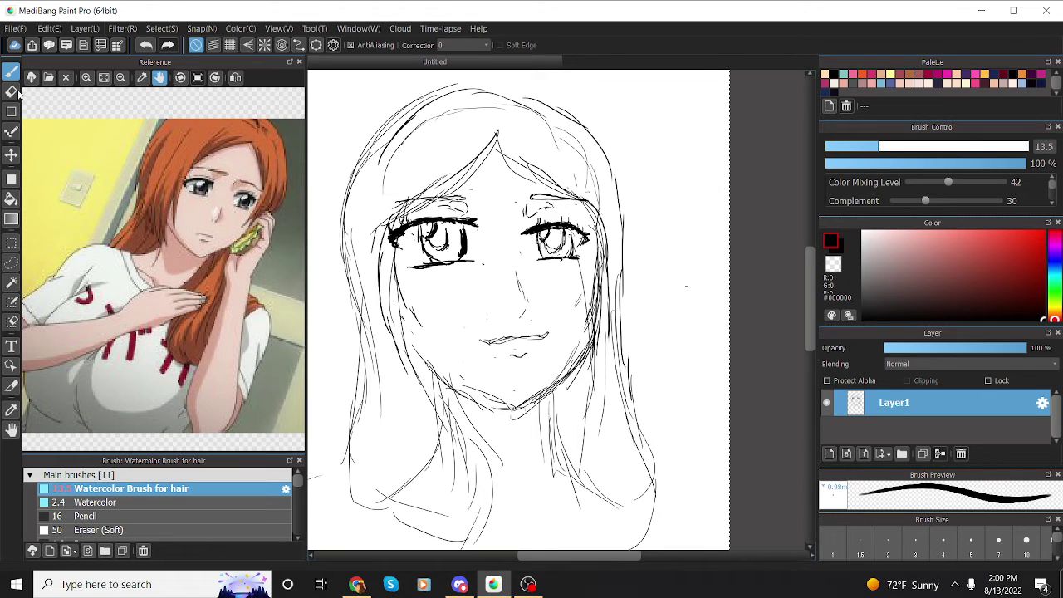
{"action": "key", "text": "e"}
{"action": "left_click_drag", "start_coordinate": [595, 247], "coordinate": [591, 336]}
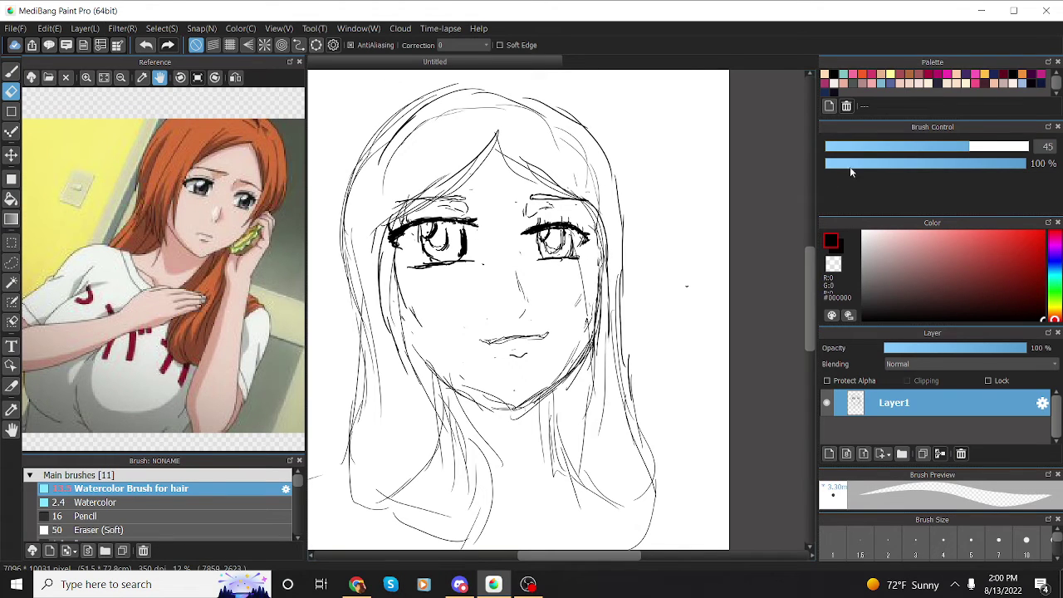
{"action": "left_click", "coordinate": [1021, 152]}
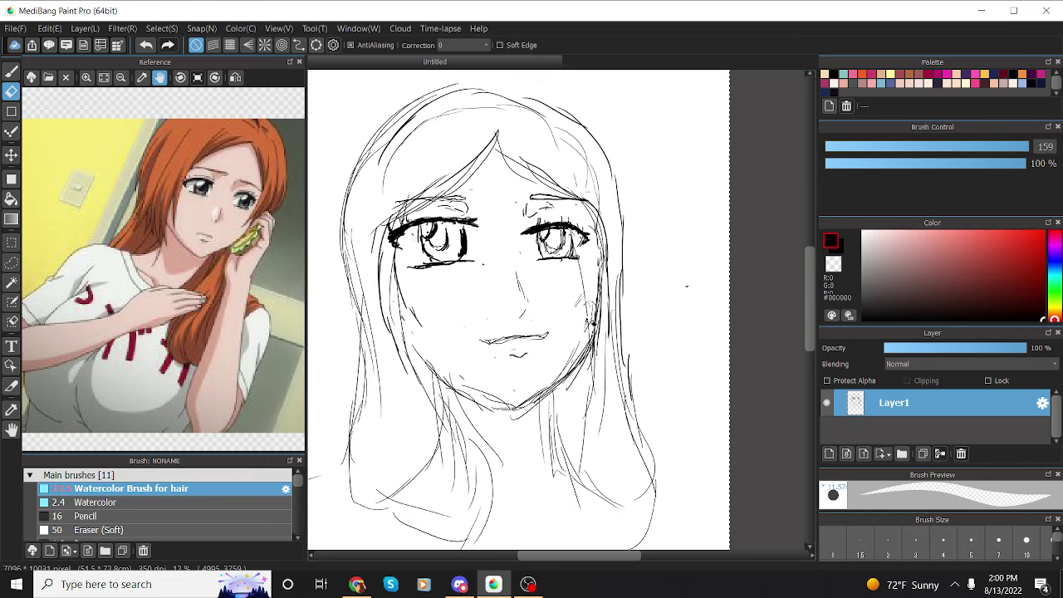
{"action": "mouse_move", "coordinate": [587, 339]}
{"action": "left_mouse_down"}
{"action": "mouse_move", "coordinate": [576, 370]}
{"action": "mouse_move", "coordinate": [587, 352]}
{"action": "left_mouse_up"}
{"action": "key", "text": "b"}
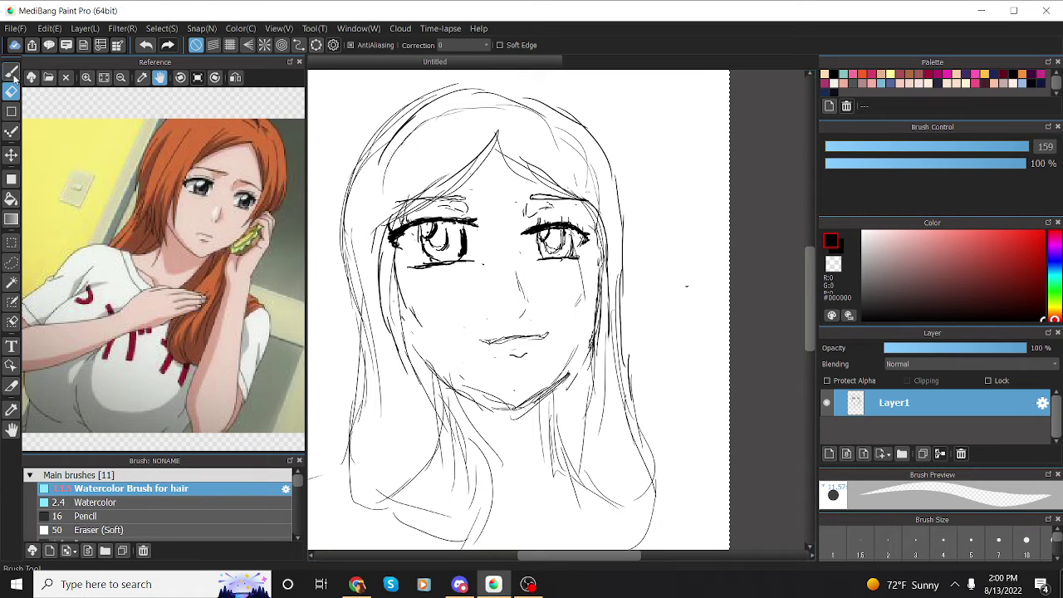
Step: Redraw the right cheek contour down to the jaw, and reinforce the left jawline to the chin
{"action": "left_click_drag", "start_coordinate": [600, 237], "coordinate": [589, 335]}
{"action": "mouse_move", "coordinate": [592, 292]}
{"action": "left_mouse_down"}
{"action": "mouse_move", "coordinate": [574, 362]}
{"action": "mouse_move", "coordinate": [540, 401]}
{"action": "left_mouse_up"}
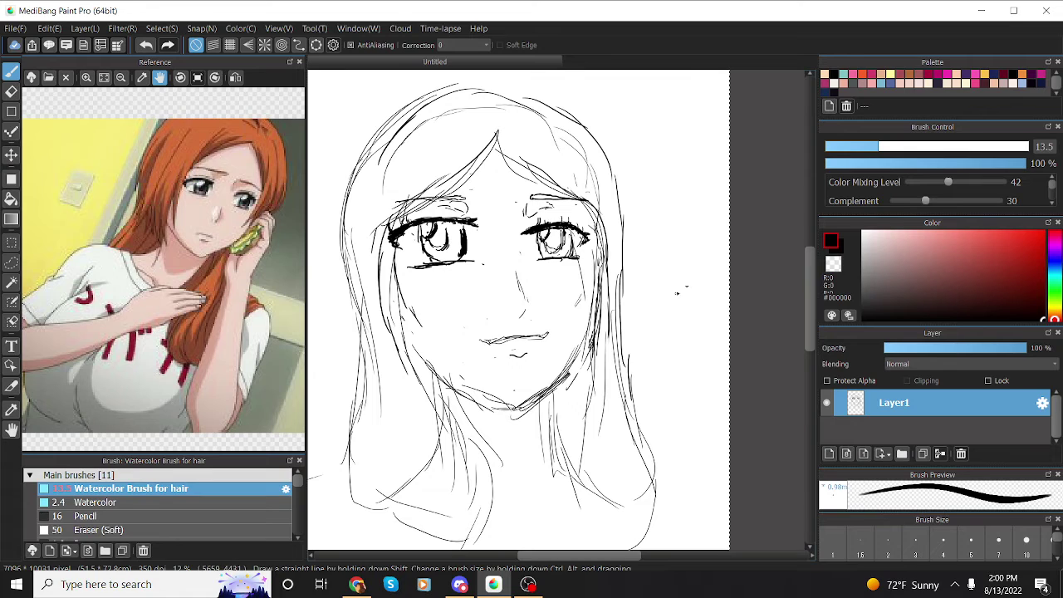
{"action": "left_click_drag", "start_coordinate": [420, 365], "coordinate": [523, 415]}
Step: Erase the nose line and redraw it with a short bridge and angled tip, and retrace the right cheek down to the chin
{"action": "key", "text": "e"}
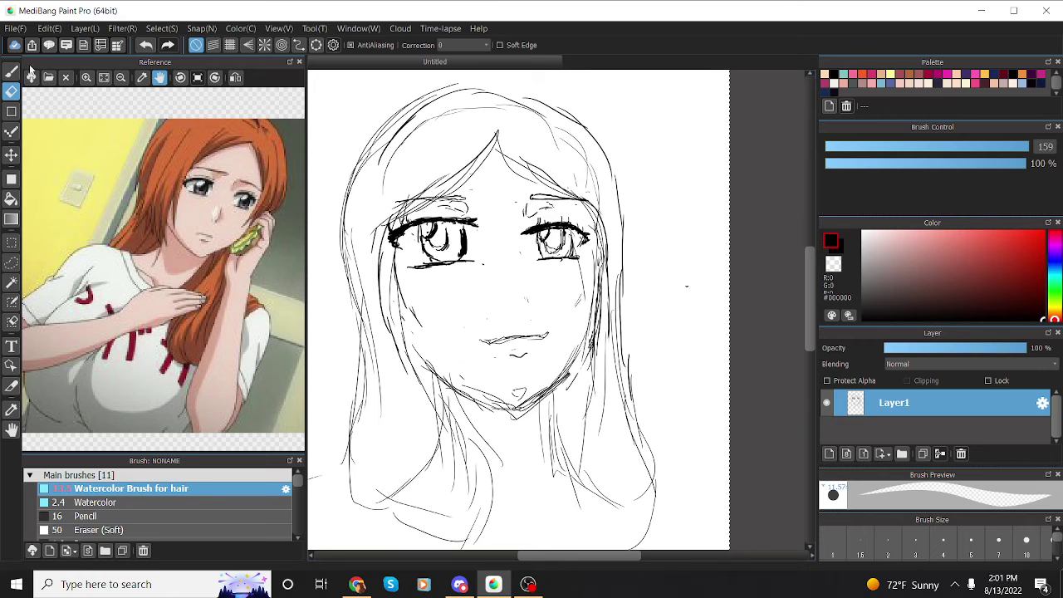
{"action": "key", "text": "b"}
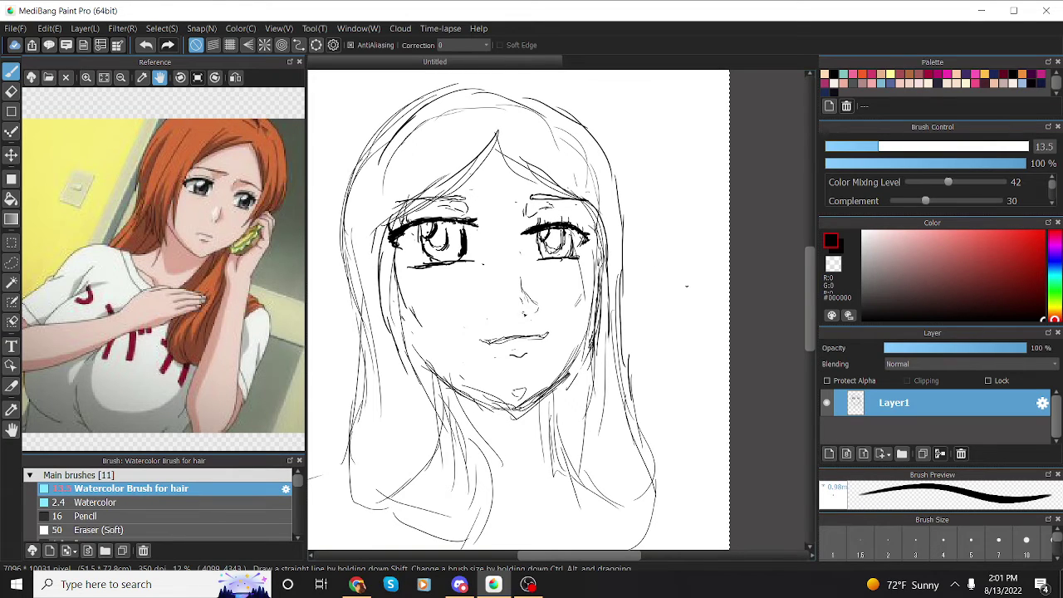
{"action": "mouse_move", "coordinate": [592, 218]}
{"action": "left_mouse_down"}
{"action": "mouse_move", "coordinate": [594, 290]}
{"action": "mouse_move", "coordinate": [571, 375]}
{"action": "mouse_move", "coordinate": [507, 415]}
{"action": "left_mouse_up"}
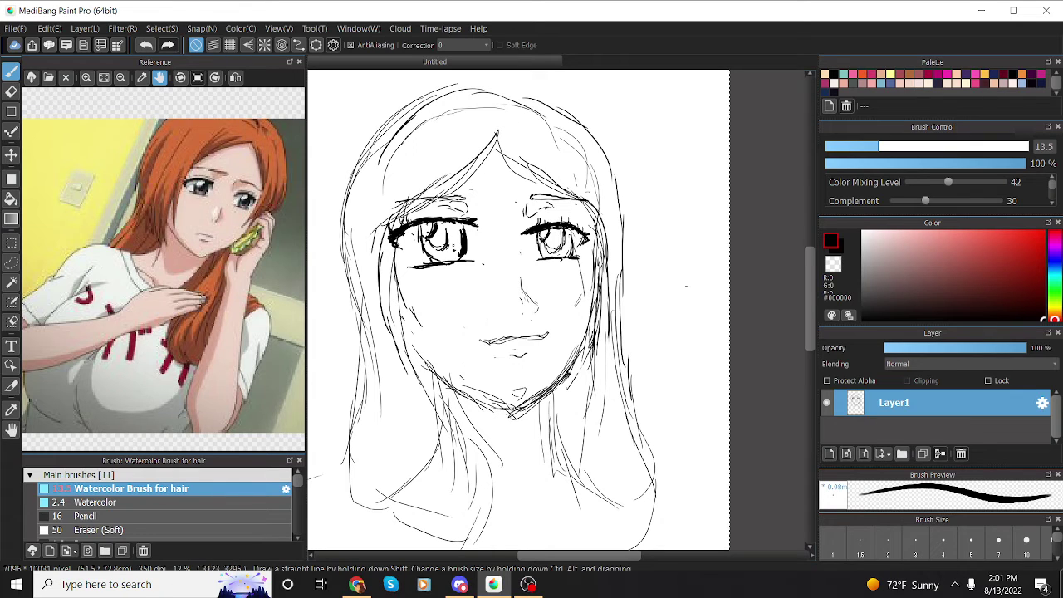
Step: Erase the heavy lines of the left eye's iris and redraw it thinner, reinforcing the upper lash line
{"action": "left_click", "coordinate": [11, 92]}
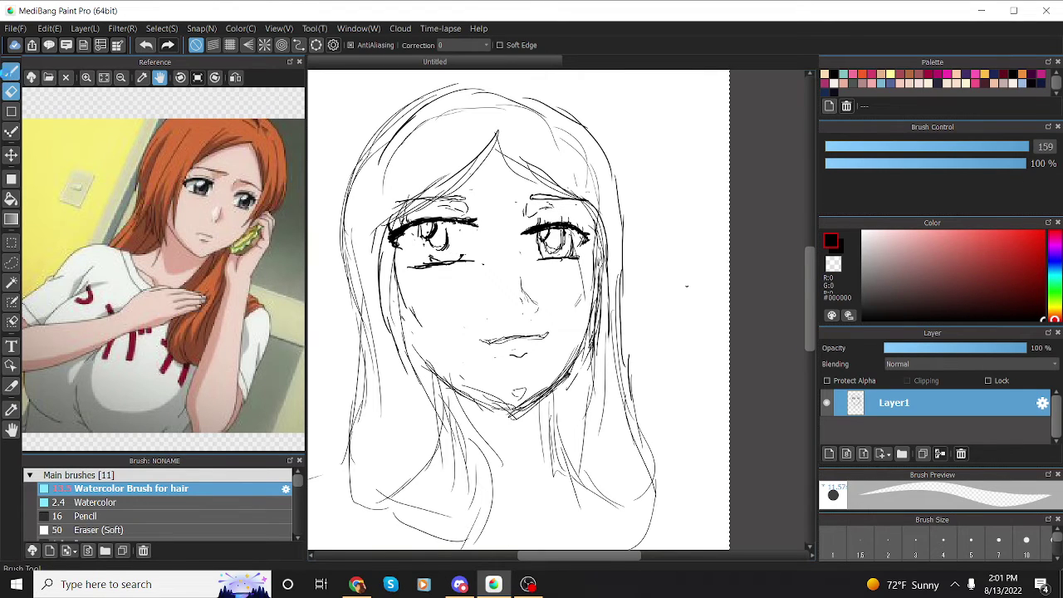
{"action": "left_click", "coordinate": [12, 71]}
{"action": "mouse_move", "coordinate": [422, 226]}
{"action": "left_mouse_down"}
{"action": "mouse_move", "coordinate": [418, 250]}
{"action": "mouse_move", "coordinate": [457, 223]}
{"action": "left_mouse_up"}
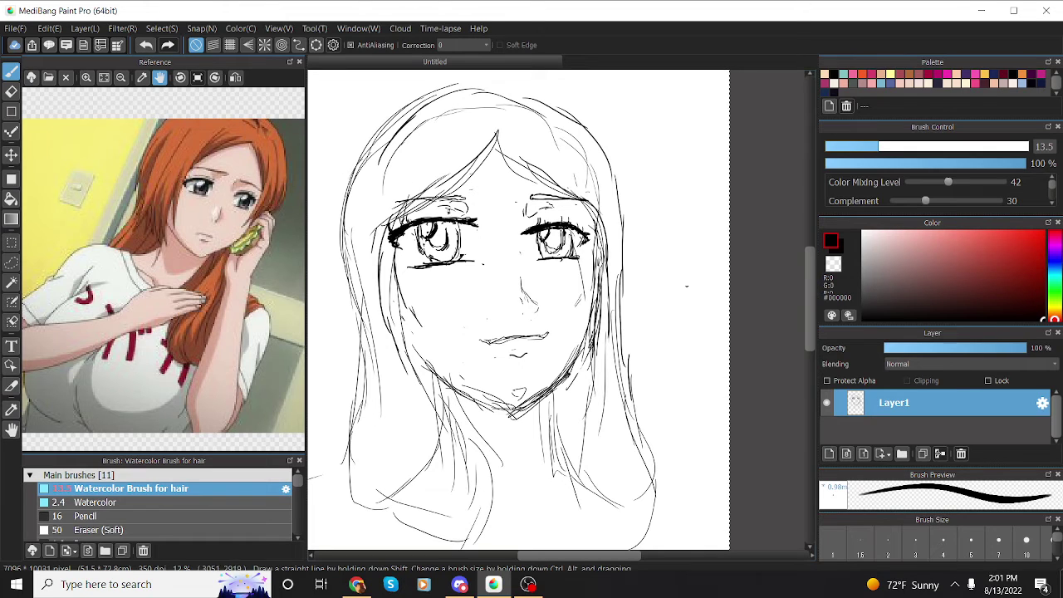
{"action": "left_click_drag", "start_coordinate": [435, 224], "coordinate": [406, 230]}
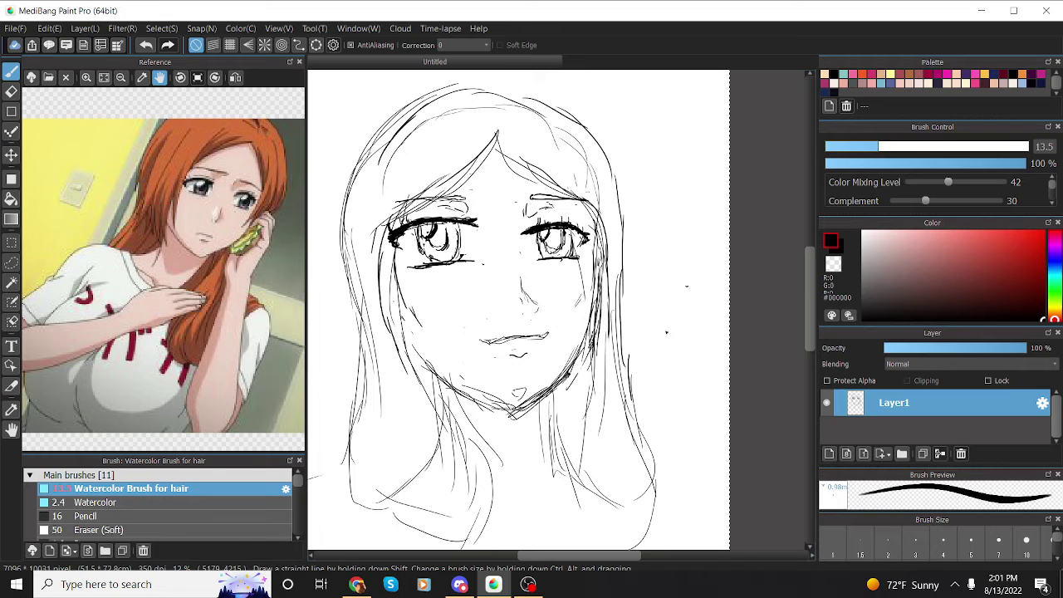
Step: Erase the left side of the parted bangs and redraw it as strands sweeping from the parting past the left eye
{"action": "left_click", "coordinate": [12, 92]}
{"action": "left_click_drag", "start_coordinate": [478, 165], "coordinate": [381, 226]}
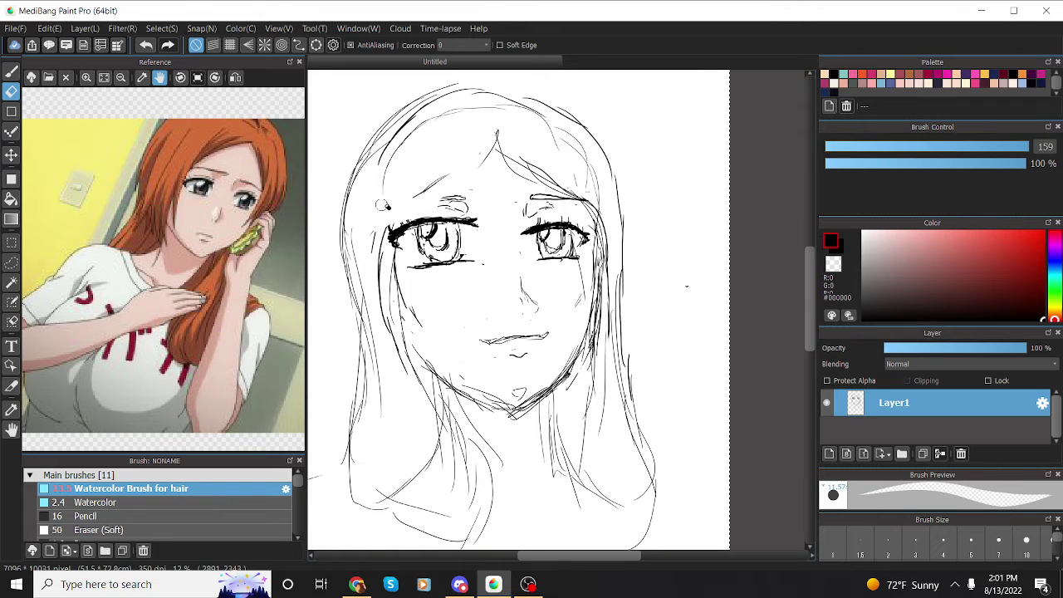
{"action": "left_click", "coordinate": [13, 69]}
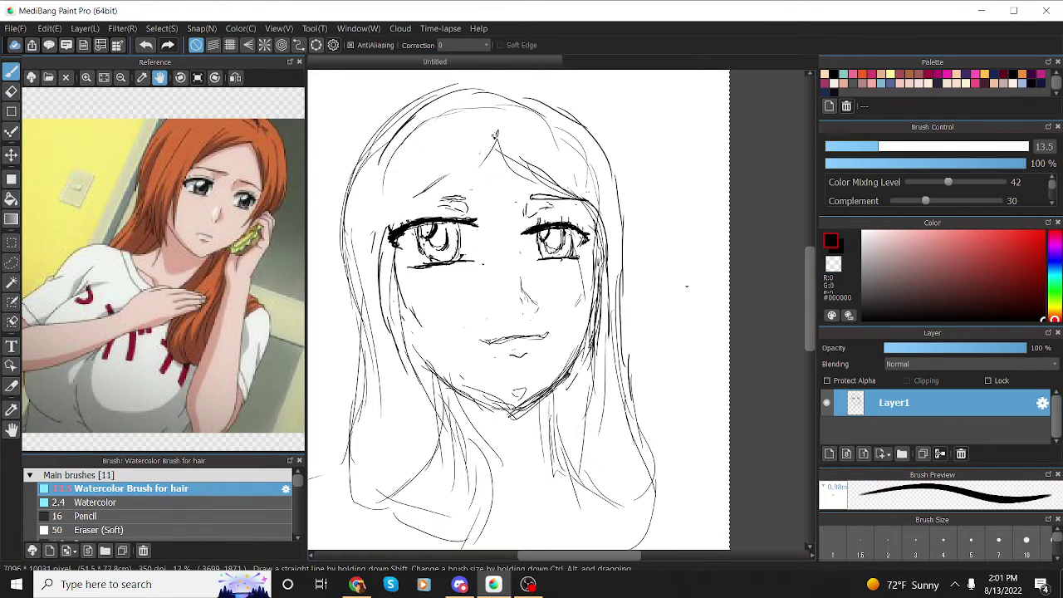
{"action": "mouse_move", "coordinate": [495, 134]}
{"action": "left_mouse_down"}
{"action": "mouse_move", "coordinate": [469, 185]}
{"action": "mouse_move", "coordinate": [438, 208]}
{"action": "left_mouse_up"}
{"action": "mouse_move", "coordinate": [389, 236]}
{"action": "left_mouse_down"}
{"action": "mouse_move", "coordinate": [490, 160]}
{"action": "mouse_move", "coordinate": [497, 138]}
{"action": "mouse_move", "coordinate": [418, 212]}
{"action": "left_mouse_up"}
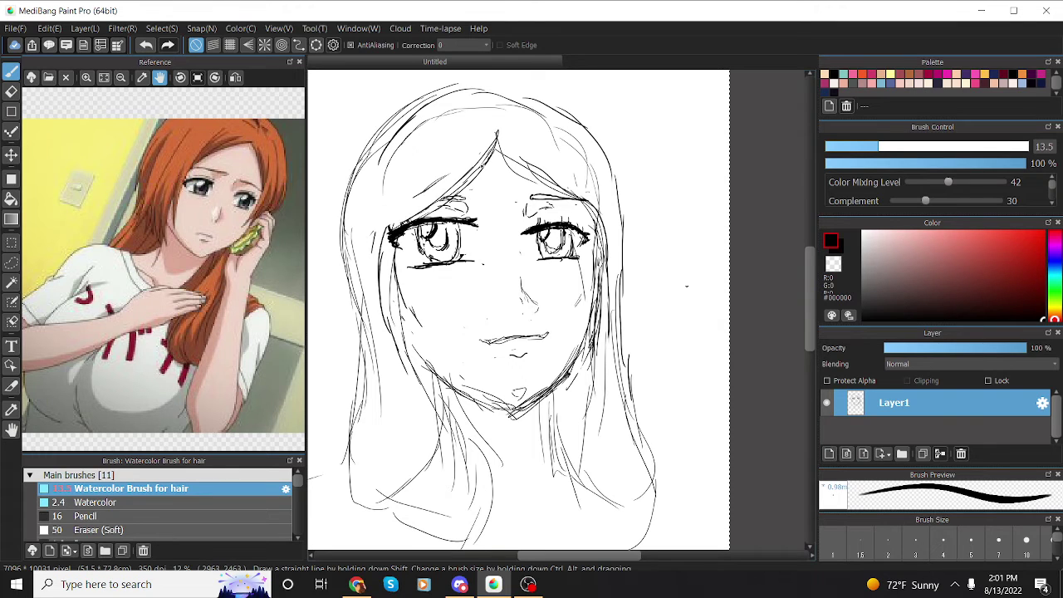
{"action": "left_click_drag", "start_coordinate": [473, 136], "coordinate": [402, 213]}
{"action": "mouse_move", "coordinate": [454, 168]}
{"action": "left_mouse_down"}
{"action": "mouse_move", "coordinate": [384, 235]}
{"action": "mouse_move", "coordinate": [401, 346]}
{"action": "left_mouse_up"}
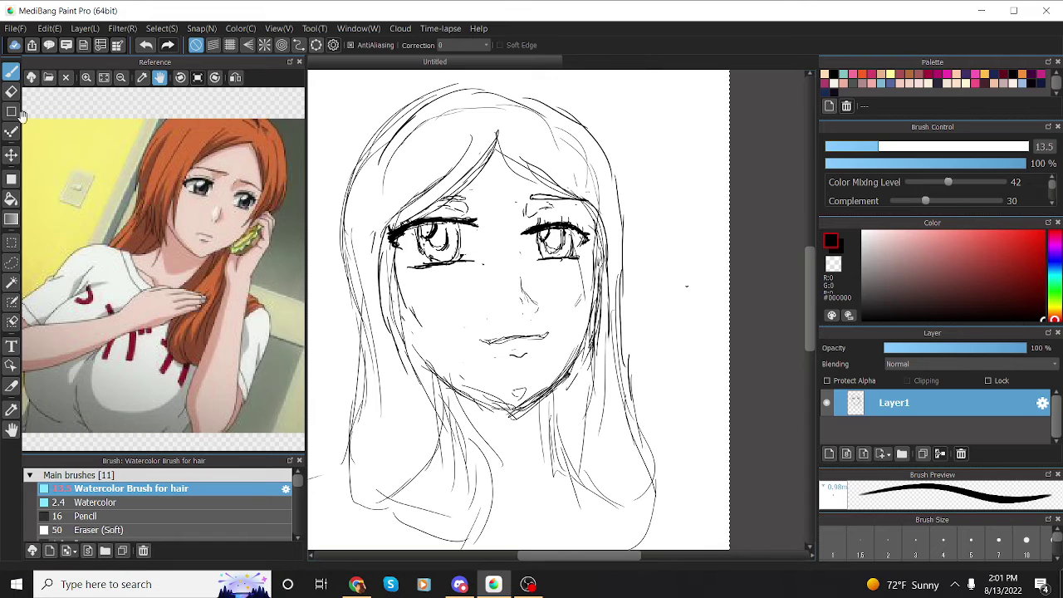
Step: Erase the messy left cheek contour and inner hair lock down to the shoulder, enlarging the eraser to 220
{"action": "key", "text": "e"}
{"action": "mouse_move", "coordinate": [384, 259]}
{"action": "left_mouse_down"}
{"action": "mouse_move", "coordinate": [415, 371]}
{"action": "mouse_move", "coordinate": [447, 420]}
{"action": "left_mouse_up"}
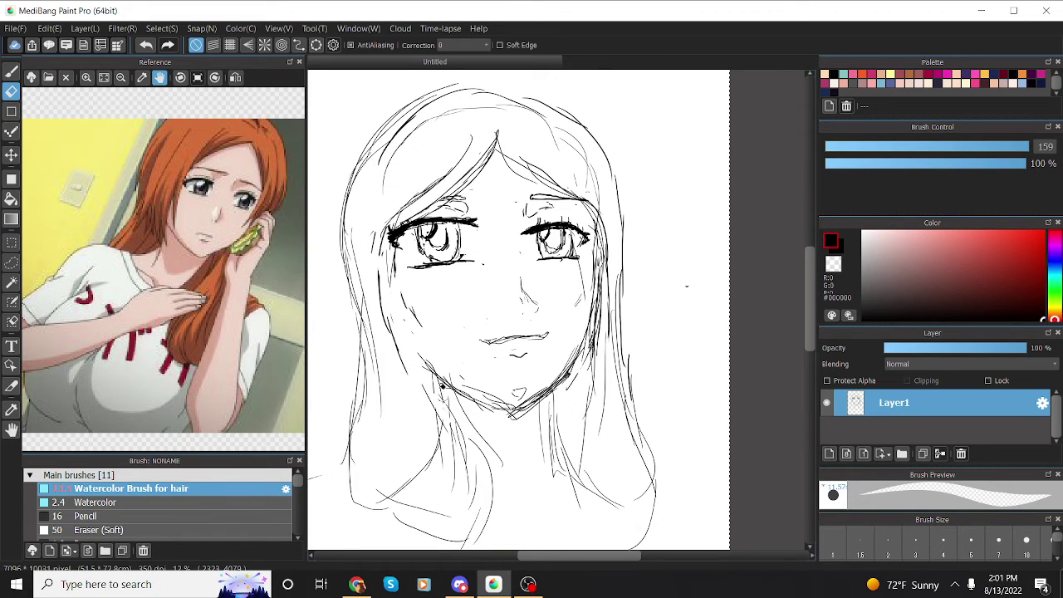
{"action": "left_click_drag", "start_coordinate": [438, 375], "coordinate": [464, 477]}
{"action": "left_click", "coordinate": [1027, 148]}
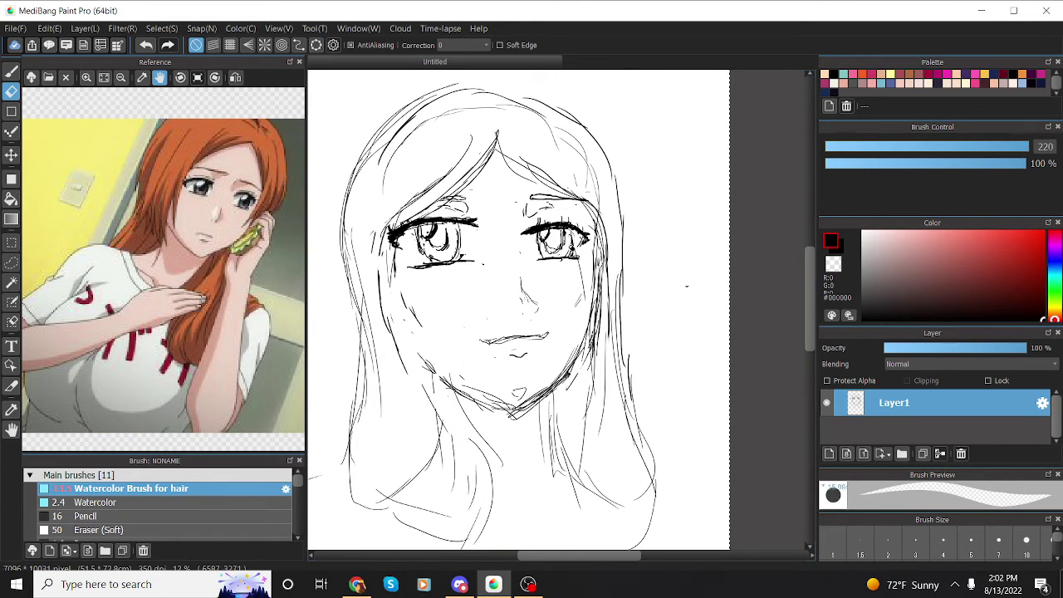
{"action": "mouse_move", "coordinate": [422, 386]}
{"action": "left_mouse_down"}
{"action": "mouse_move", "coordinate": [468, 458]}
{"action": "mouse_move", "coordinate": [391, 475]}
{"action": "mouse_move", "coordinate": [457, 485]}
{"action": "mouse_move", "coordinate": [453, 467]}
{"action": "left_mouse_up"}
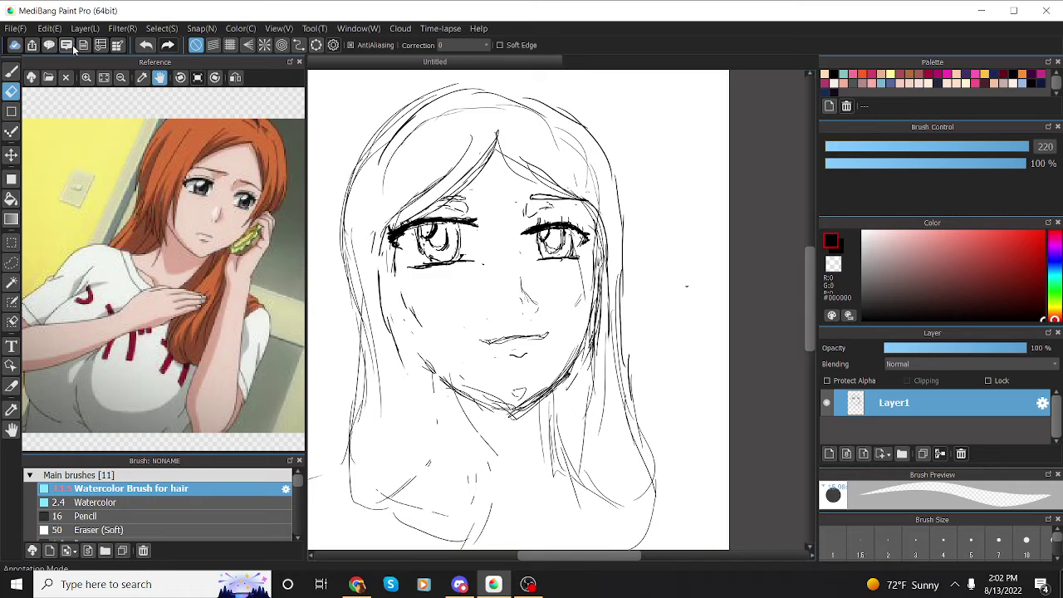
Step: Redraw the left cheek contour and the inner left hair lock, curving its end inward over the shoulder
{"action": "left_click", "coordinate": [11, 71]}
{"action": "mouse_move", "coordinate": [400, 249]}
{"action": "left_mouse_down"}
{"action": "mouse_move", "coordinate": [402, 315]}
{"action": "mouse_move", "coordinate": [438, 379]}
{"action": "left_mouse_up"}
{"action": "left_click_drag", "start_coordinate": [448, 387], "coordinate": [446, 456]}
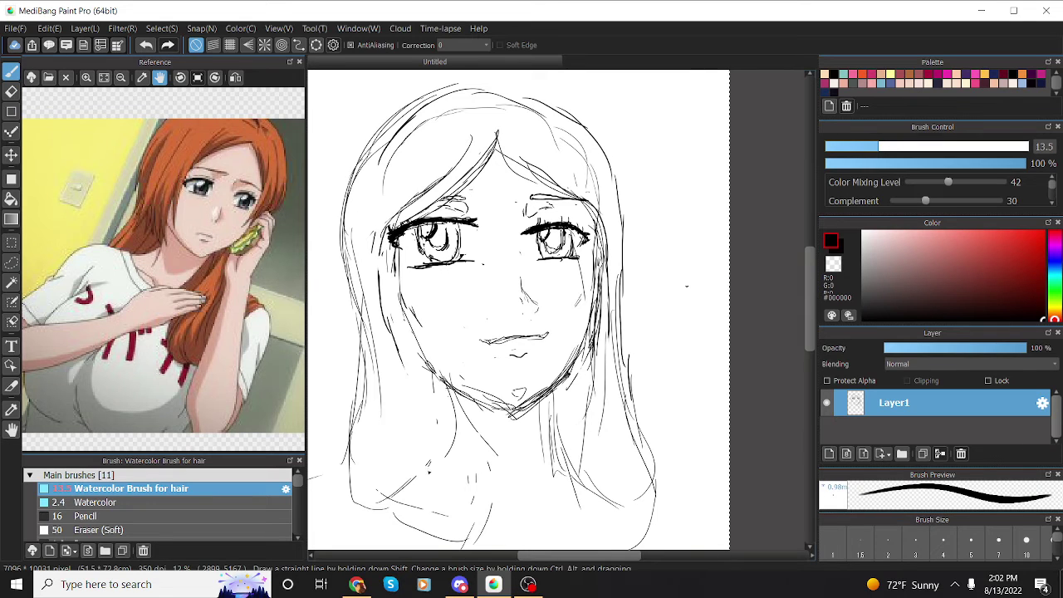
{"action": "left_click_drag", "start_coordinate": [391, 328], "coordinate": [448, 442]}
{"action": "mouse_move", "coordinate": [440, 420]}
{"action": "left_mouse_down"}
{"action": "mouse_move", "coordinate": [435, 454]}
{"action": "mouse_move", "coordinate": [395, 490]}
{"action": "mouse_move", "coordinate": [413, 485]}
{"action": "left_mouse_up"}
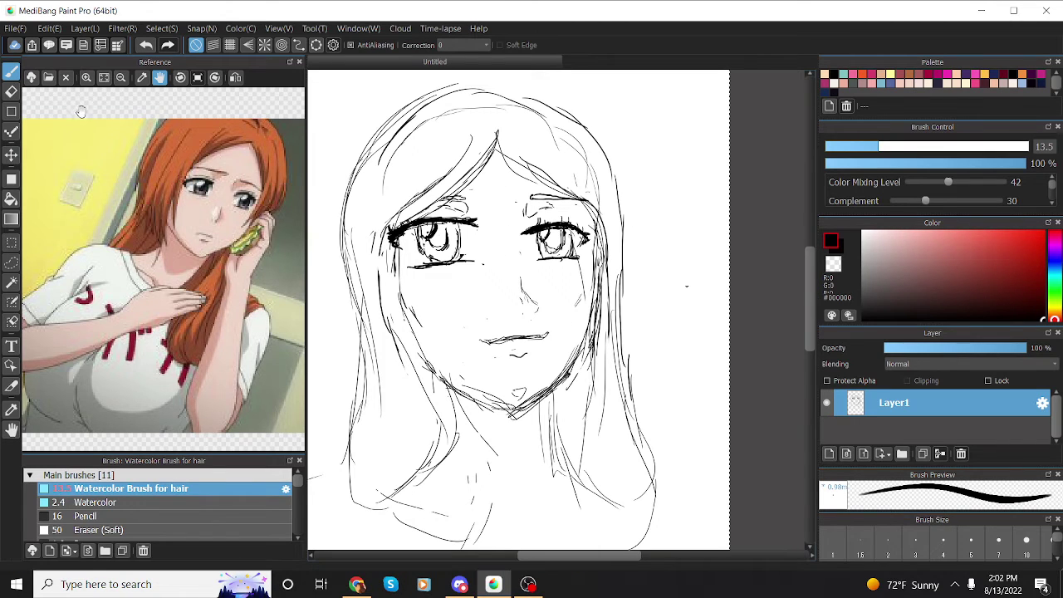
Step: Erase the right side of the parted bangs and redraw it from the parting to beside the right eye
{"action": "left_click", "coordinate": [11, 92]}
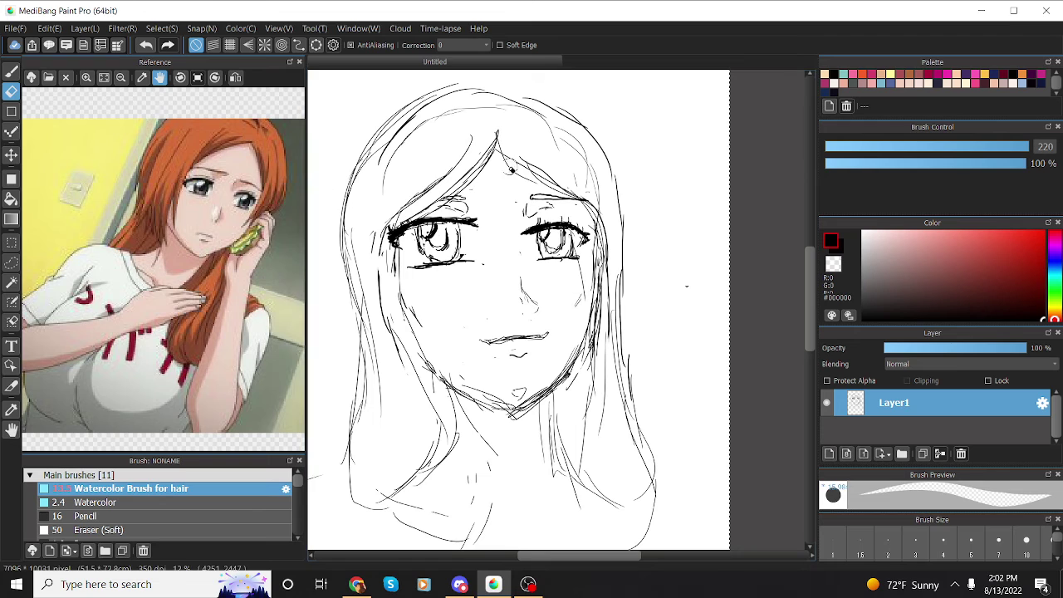
{"action": "mouse_move", "coordinate": [502, 151]}
{"action": "left_mouse_down"}
{"action": "mouse_move", "coordinate": [525, 177]}
{"action": "mouse_move", "coordinate": [565, 187]}
{"action": "mouse_move", "coordinate": [554, 177]}
{"action": "mouse_move", "coordinate": [586, 203]}
{"action": "left_mouse_up"}
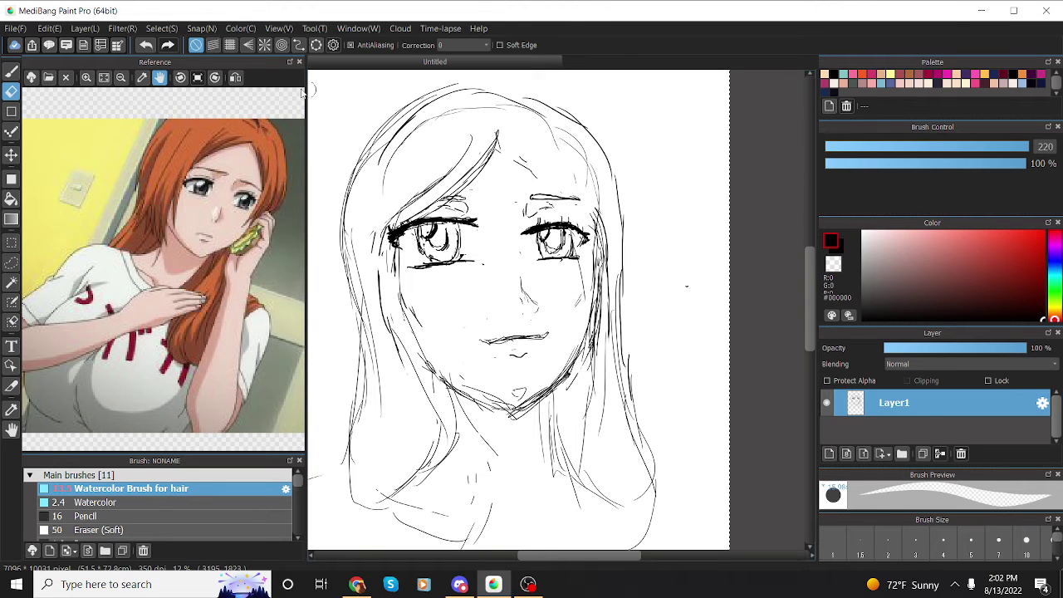
{"action": "left_click", "coordinate": [11, 72]}
{"action": "mouse_move", "coordinate": [497, 148]}
{"action": "left_mouse_down"}
{"action": "mouse_move", "coordinate": [600, 239]}
{"action": "mouse_move", "coordinate": [602, 316]}
{"action": "left_mouse_up"}
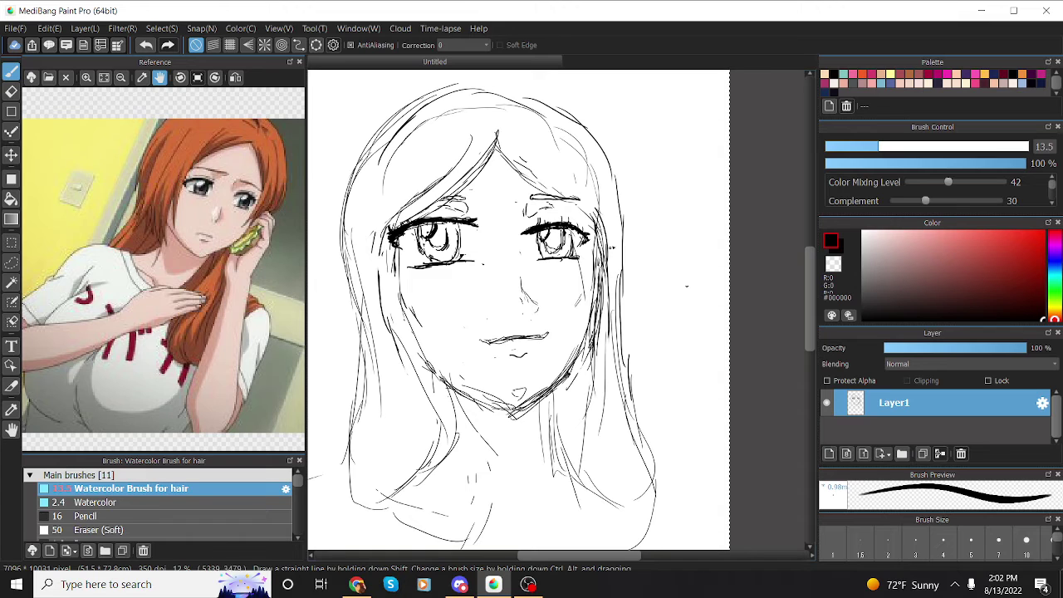
Step: Extend the right hair lock downward with long strands that curve inward to a pointed tip below the shoulder
{"action": "mouse_move", "coordinate": [610, 248]}
{"action": "left_mouse_down"}
{"action": "mouse_move", "coordinate": [613, 399]}
{"action": "mouse_move", "coordinate": [638, 485]}
{"action": "left_mouse_up"}
{"action": "left_click_drag", "start_coordinate": [805, 283], "coordinate": [794, 330]}
{"action": "left_click_drag", "start_coordinate": [631, 251], "coordinate": [598, 330]}
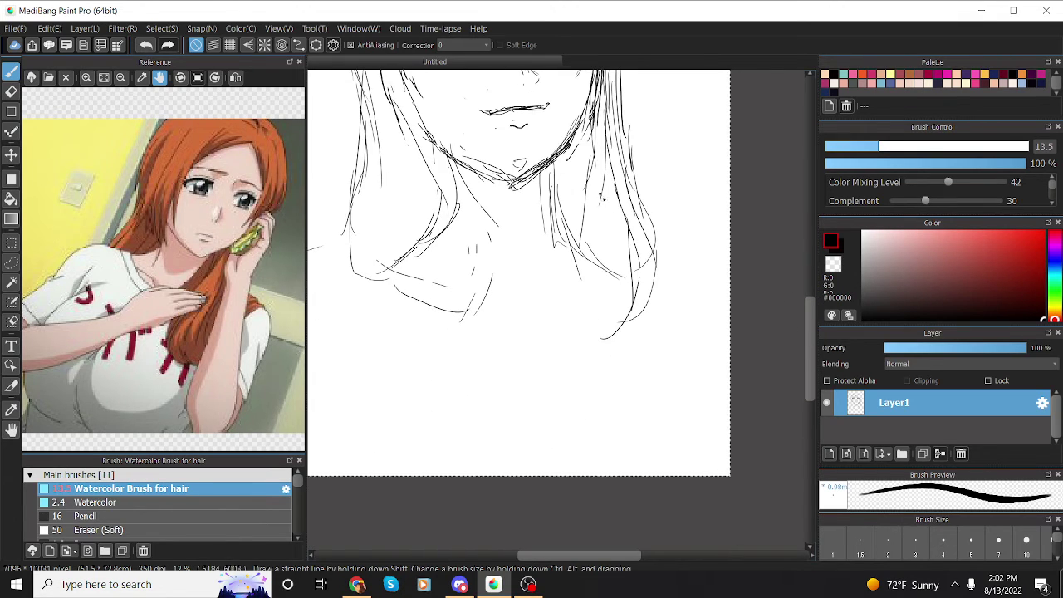
{"action": "mouse_move", "coordinate": [602, 198]}
{"action": "left_mouse_down"}
{"action": "mouse_move", "coordinate": [610, 275]}
{"action": "mouse_move", "coordinate": [589, 330]}
{"action": "left_mouse_up"}
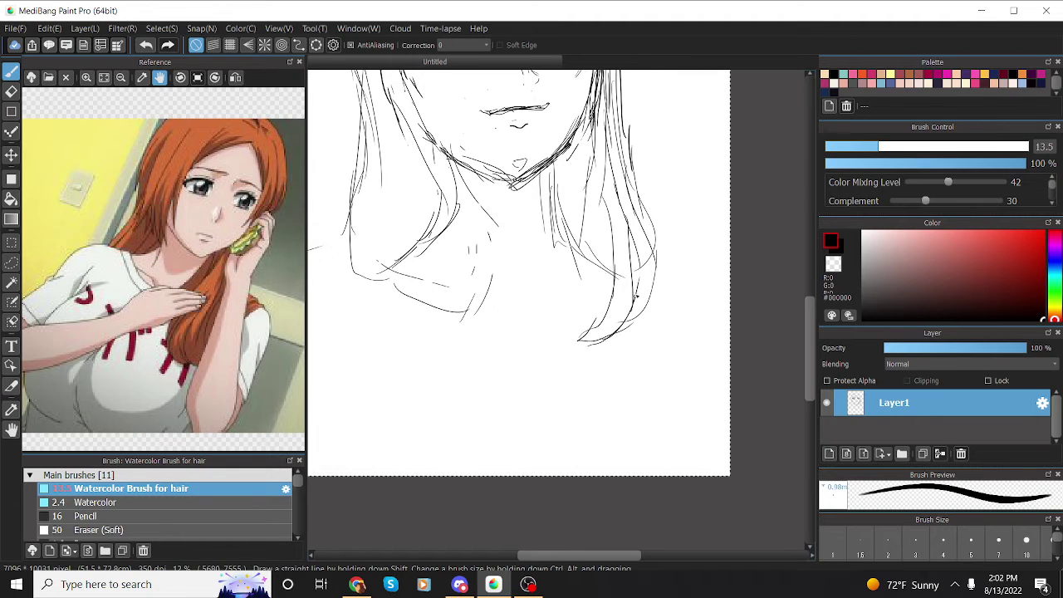
Step: Shade the side of the nose, and clean up stray lines around the chin and right side, reducing the eraser to 19
{"action": "left_click_drag", "start_coordinate": [810, 348], "coordinate": [809, 316]}
{"action": "left_click_drag", "start_coordinate": [522, 232], "coordinate": [541, 277]}
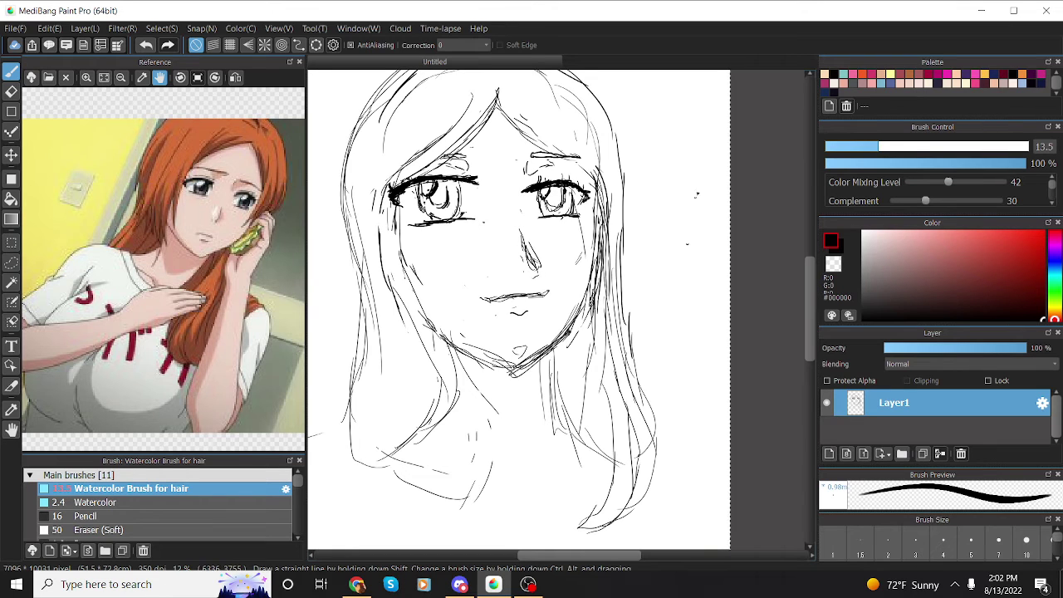
{"action": "left_click", "coordinate": [11, 92]}
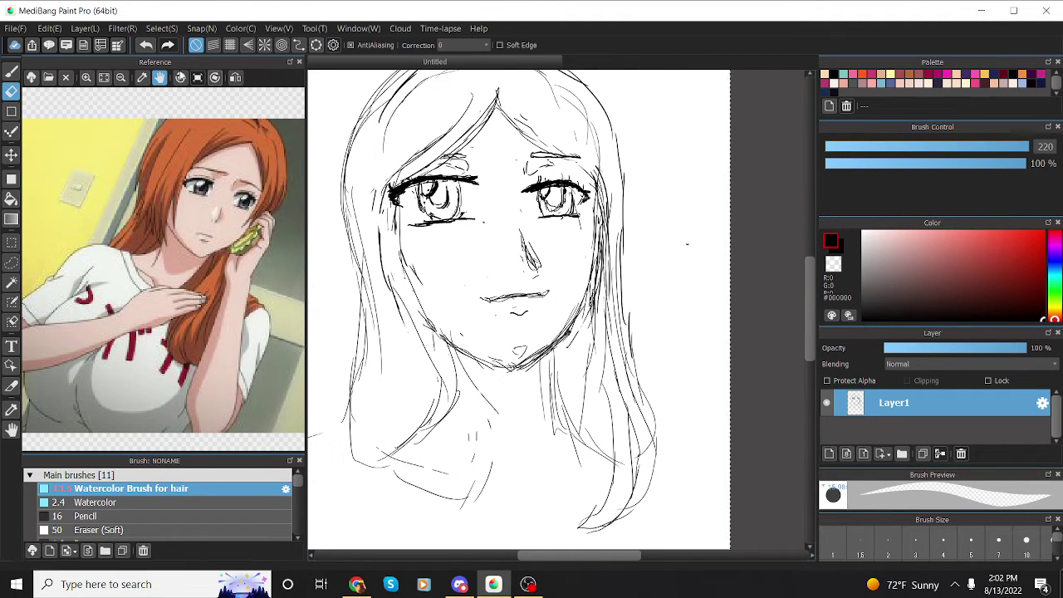
{"action": "left_click_drag", "start_coordinate": [860, 148], "coordinate": [847, 148]}
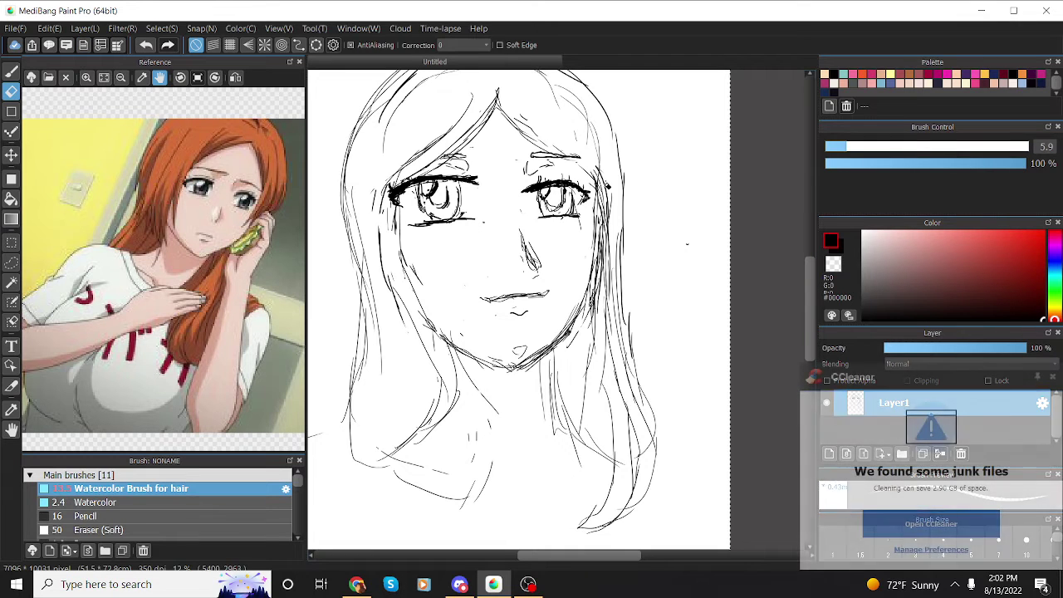
{"action": "left_click_drag", "start_coordinate": [578, 217], "coordinate": [583, 229]}
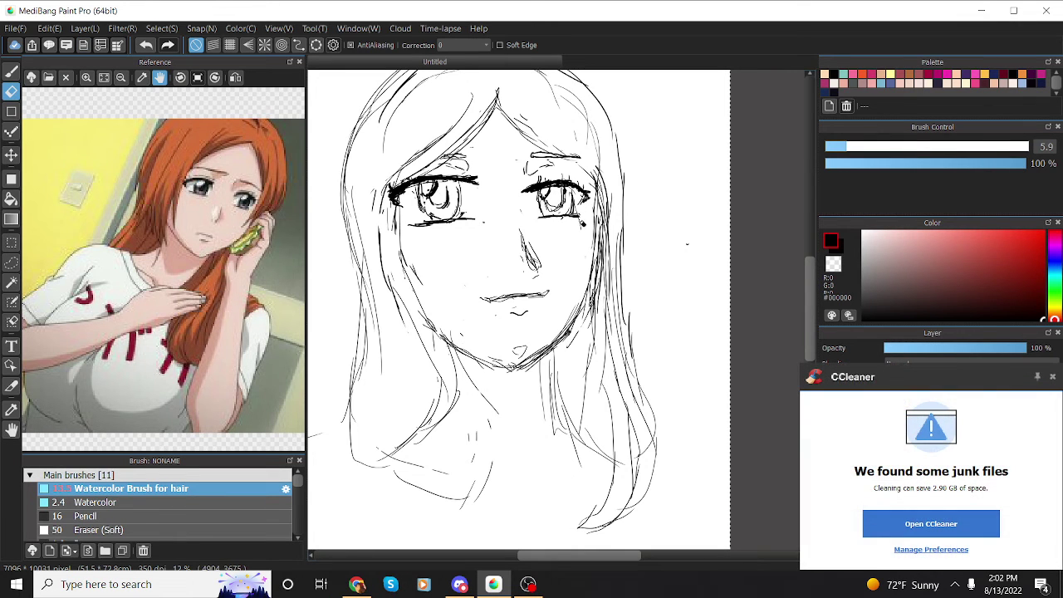
{"action": "left_click", "coordinate": [904, 147]}
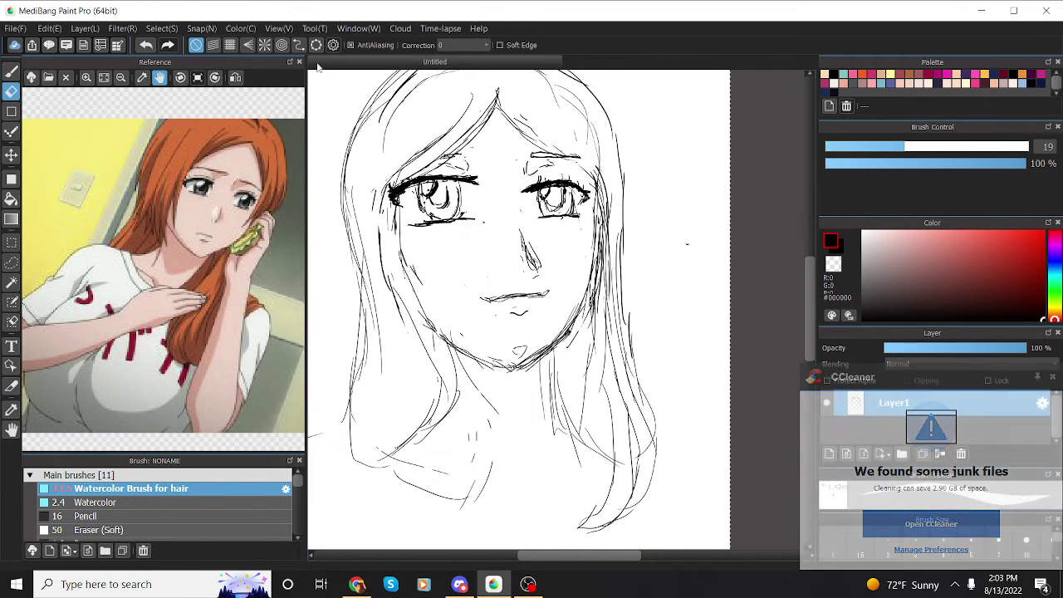
Step: Reinforce both eyebrows and draw a curved line down the left cheek in black
{"action": "key", "text": "b"}
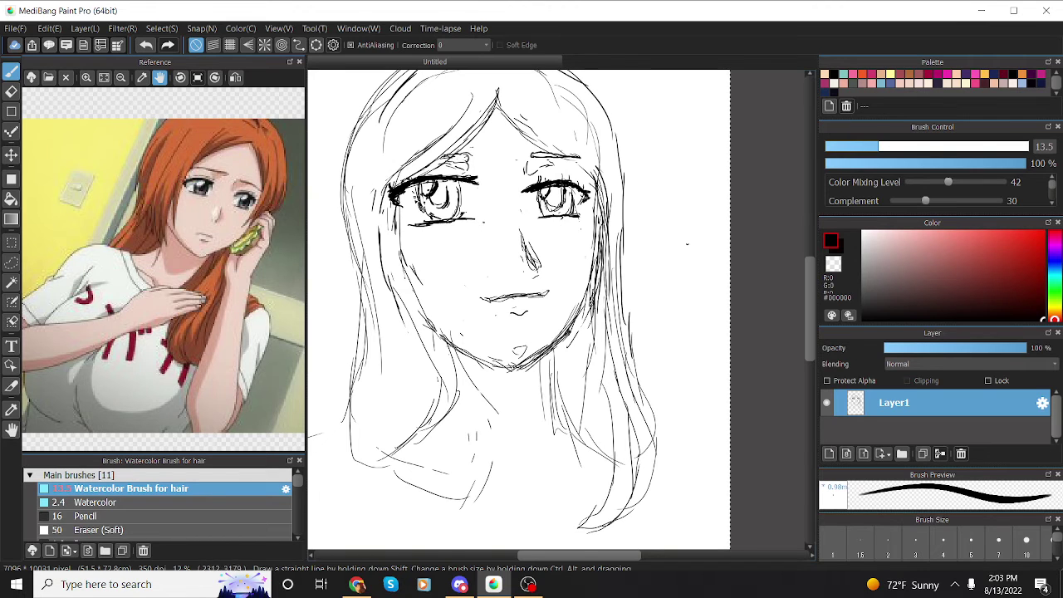
{"action": "right_click", "coordinate": [410, 203]}
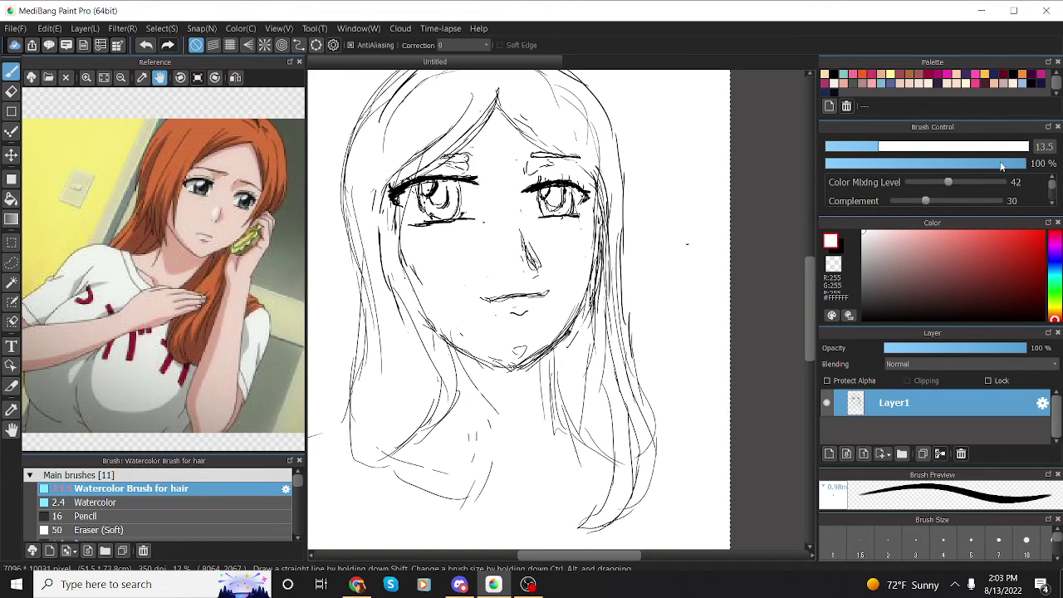
{"action": "key", "text": "x"}
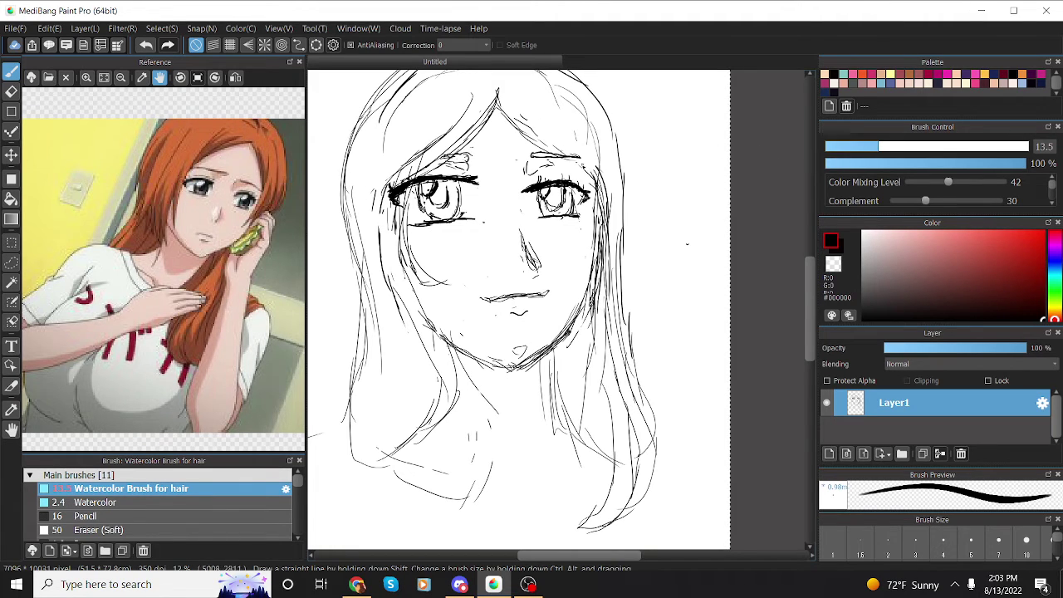
Step: Erase the outer edge of the left iris with the eraser at 106 and redraw the iris narrower
{"action": "left_click", "coordinate": [11, 90]}
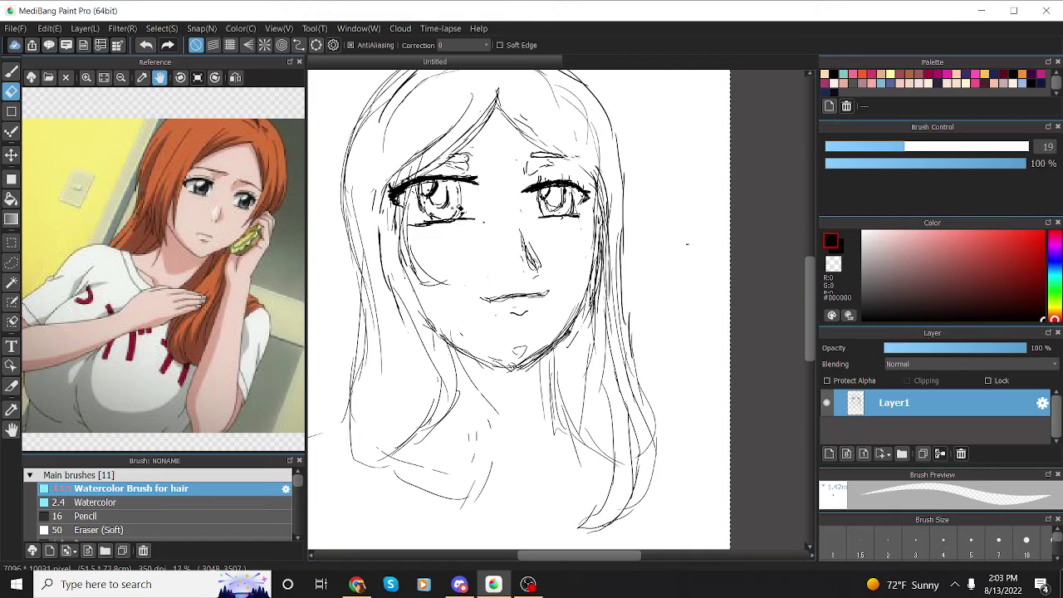
{"action": "left_click_drag", "start_coordinate": [997, 147], "coordinate": [1008, 147]}
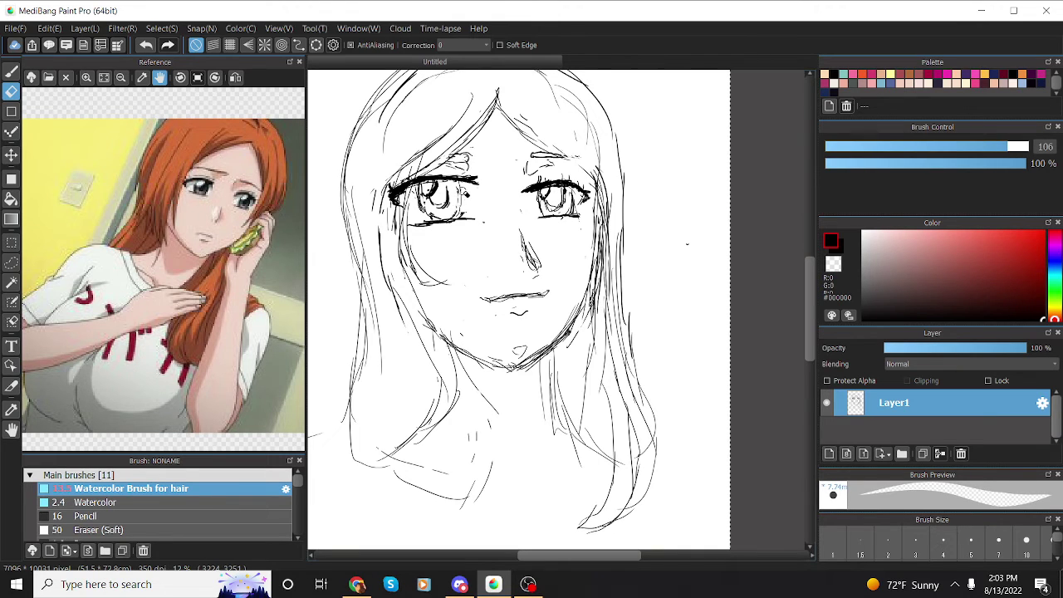
{"action": "mouse_move", "coordinate": [459, 205]}
{"action": "left_mouse_down"}
{"action": "mouse_move", "coordinate": [423, 197]}
{"action": "mouse_move", "coordinate": [421, 212]}
{"action": "mouse_move", "coordinate": [458, 218]}
{"action": "left_mouse_up"}
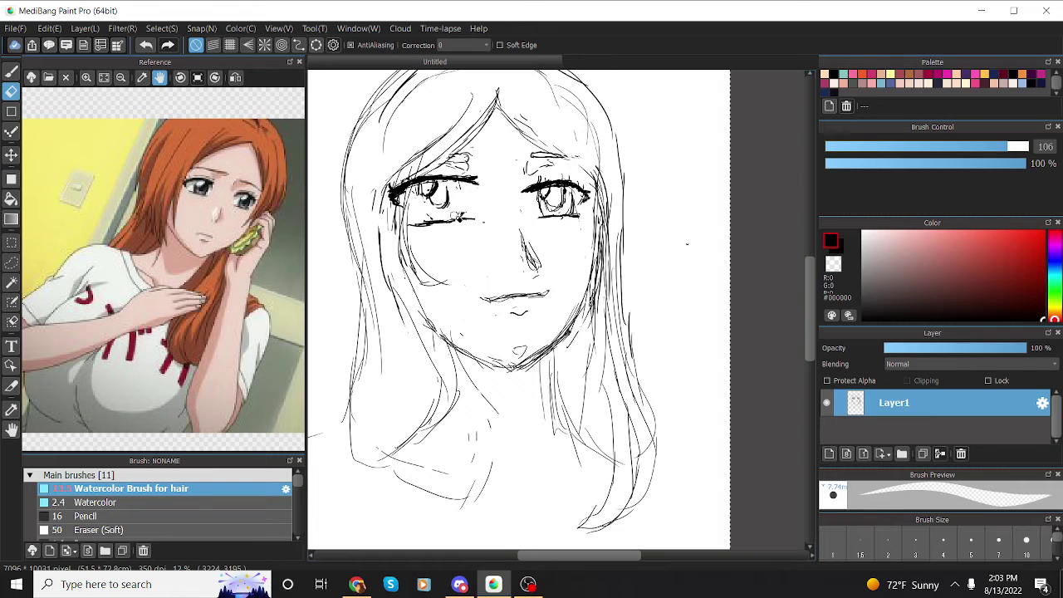
{"action": "left_click", "coordinate": [12, 71]}
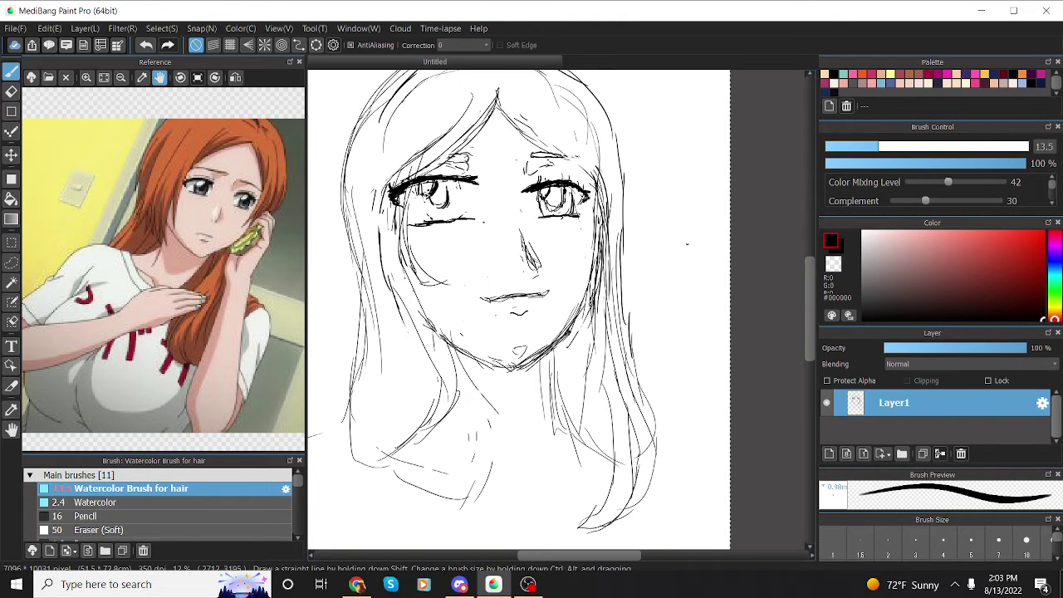
{"action": "mouse_move", "coordinate": [427, 196]}
{"action": "left_mouse_down"}
{"action": "mouse_move", "coordinate": [420, 190]}
{"action": "mouse_move", "coordinate": [458, 214]}
{"action": "mouse_move", "coordinate": [447, 221]}
{"action": "left_mouse_up"}
Step: Add strands over the crown and down both sides of the hair, and touch up the upper lashes and right iris
{"action": "left_click_drag", "start_coordinate": [818, 306], "coordinate": [818, 292]}
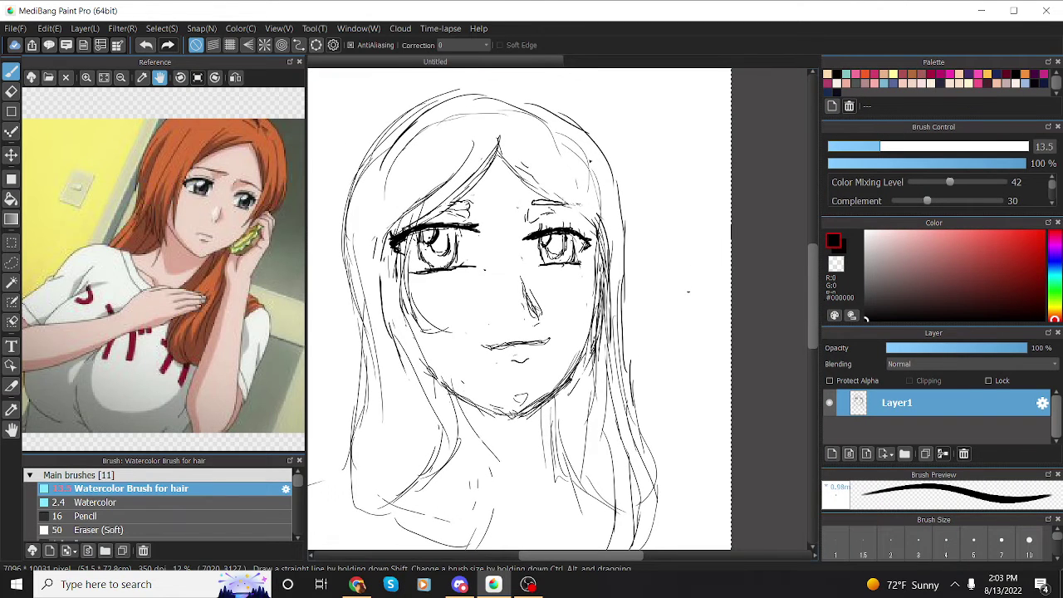
{"action": "mouse_move", "coordinate": [476, 89]}
{"action": "left_mouse_down"}
{"action": "mouse_move", "coordinate": [599, 162]}
{"action": "mouse_move", "coordinate": [617, 199]}
{"action": "mouse_move", "coordinate": [628, 396]}
{"action": "left_mouse_up"}
{"action": "mouse_move", "coordinate": [387, 246]}
{"action": "left_mouse_down"}
{"action": "mouse_move", "coordinate": [384, 352]}
{"action": "mouse_move", "coordinate": [393, 328]}
{"action": "mouse_move", "coordinate": [388, 407]}
{"action": "mouse_move", "coordinate": [369, 458]}
{"action": "mouse_move", "coordinate": [379, 506]}
{"action": "mouse_move", "coordinate": [413, 467]}
{"action": "left_mouse_up"}
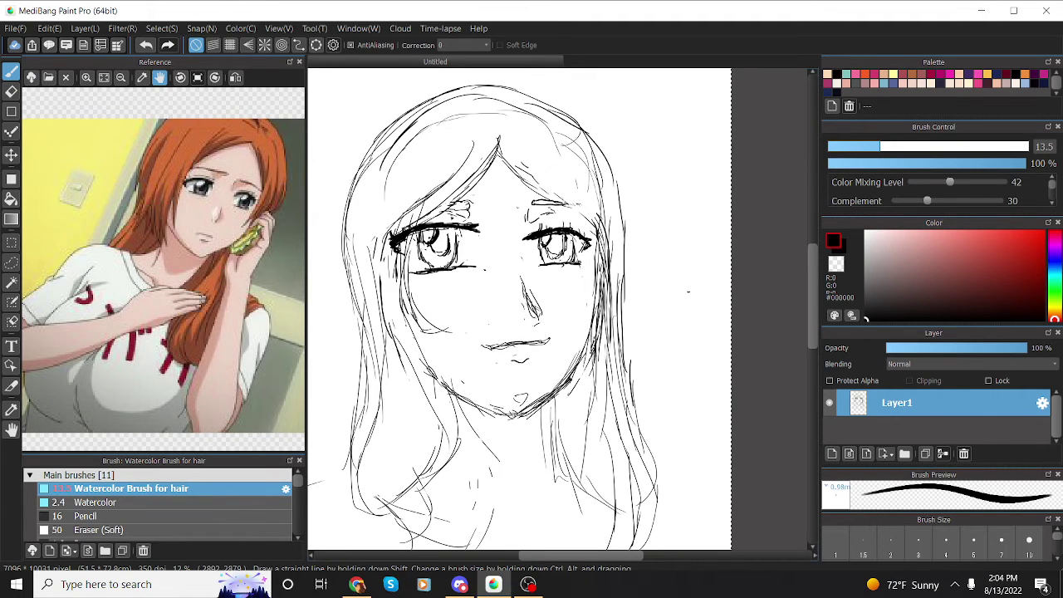
{"action": "left_click_drag", "start_coordinate": [431, 229], "coordinate": [475, 228]}
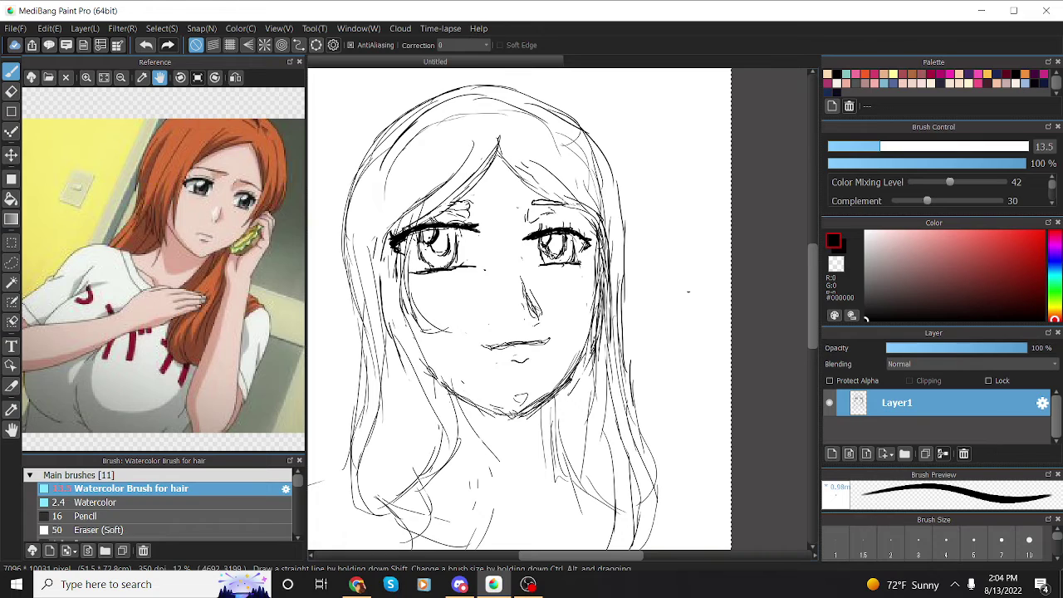
{"action": "left_click_drag", "start_coordinate": [551, 253], "coordinate": [568, 252]}
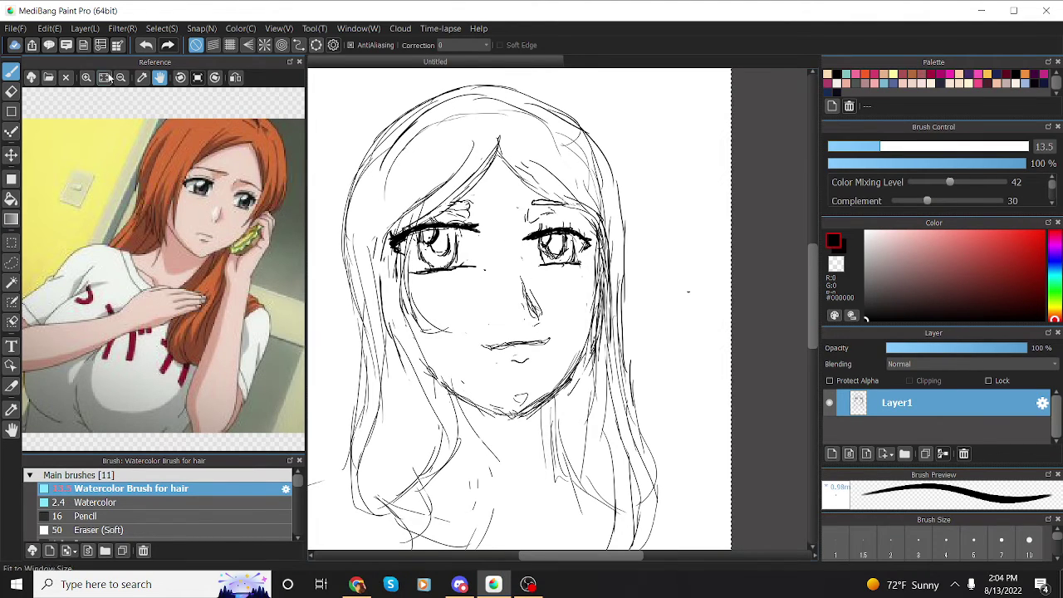
Step: Erase the old mouth line and redraw it as a thin, downturned curve
{"action": "left_click", "coordinate": [11, 91]}
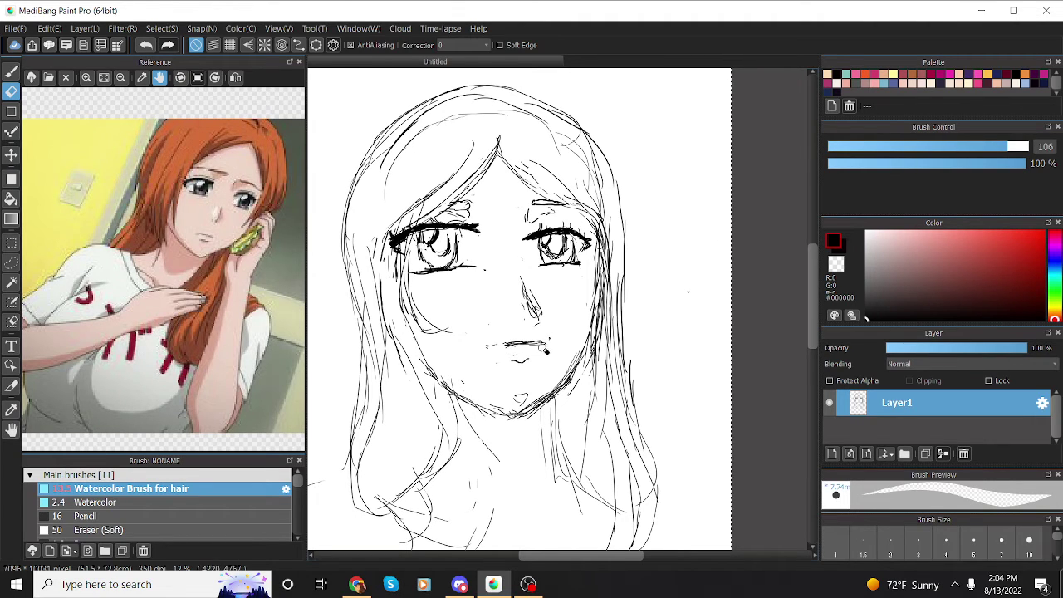
{"action": "left_click_drag", "start_coordinate": [552, 341], "coordinate": [513, 339]}
{"action": "left_click", "coordinate": [11, 71]}
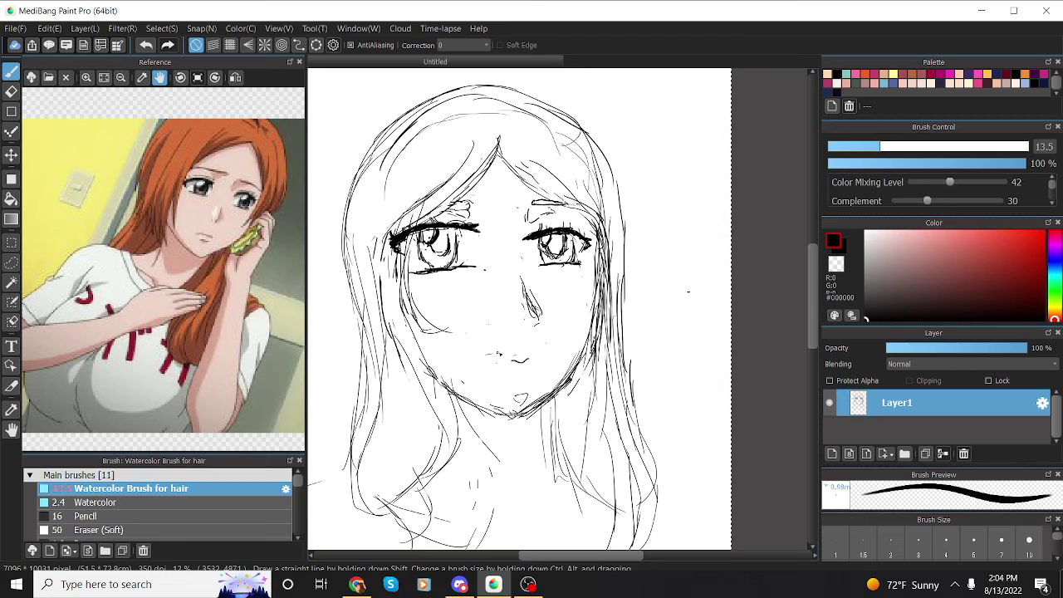
{"action": "mouse_move", "coordinate": [490, 353]}
{"action": "left_mouse_down"}
{"action": "mouse_move", "coordinate": [552, 349]}
{"action": "mouse_move", "coordinate": [483, 359]}
{"action": "left_mouse_up"}
Step: Erase the edge of the right iris and redraw it slightly narrower
{"action": "key", "text": "e"}
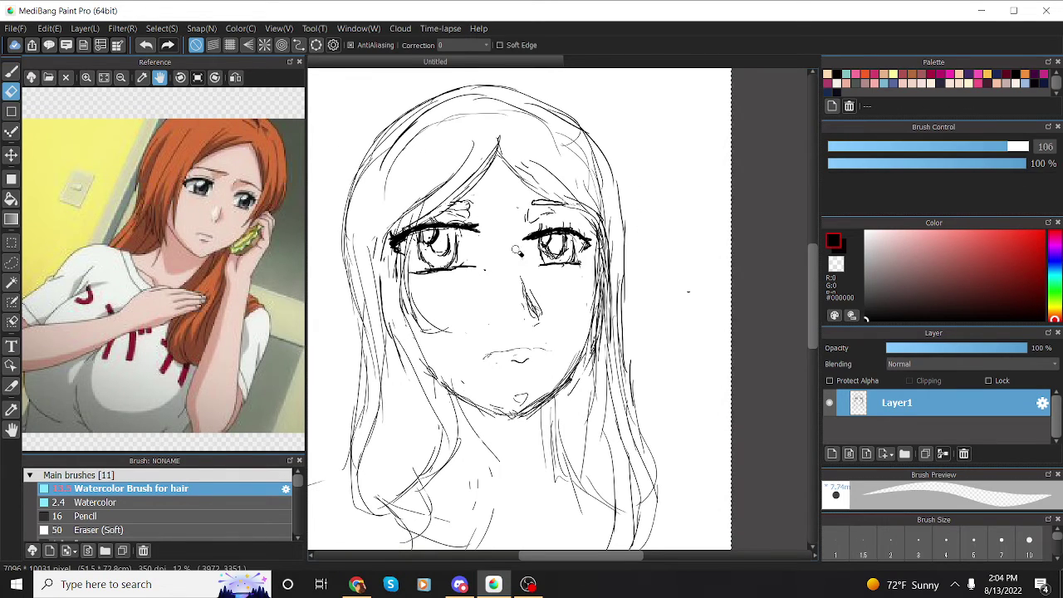
{"action": "mouse_move", "coordinate": [552, 251]}
{"action": "left_mouse_down"}
{"action": "mouse_move", "coordinate": [574, 251]}
{"action": "mouse_move", "coordinate": [552, 263]}
{"action": "mouse_move", "coordinate": [563, 239]}
{"action": "mouse_move", "coordinate": [553, 260]}
{"action": "mouse_move", "coordinate": [558, 252]}
{"action": "mouse_move", "coordinate": [575, 264]}
{"action": "left_mouse_up"}
{"action": "key", "text": "b"}
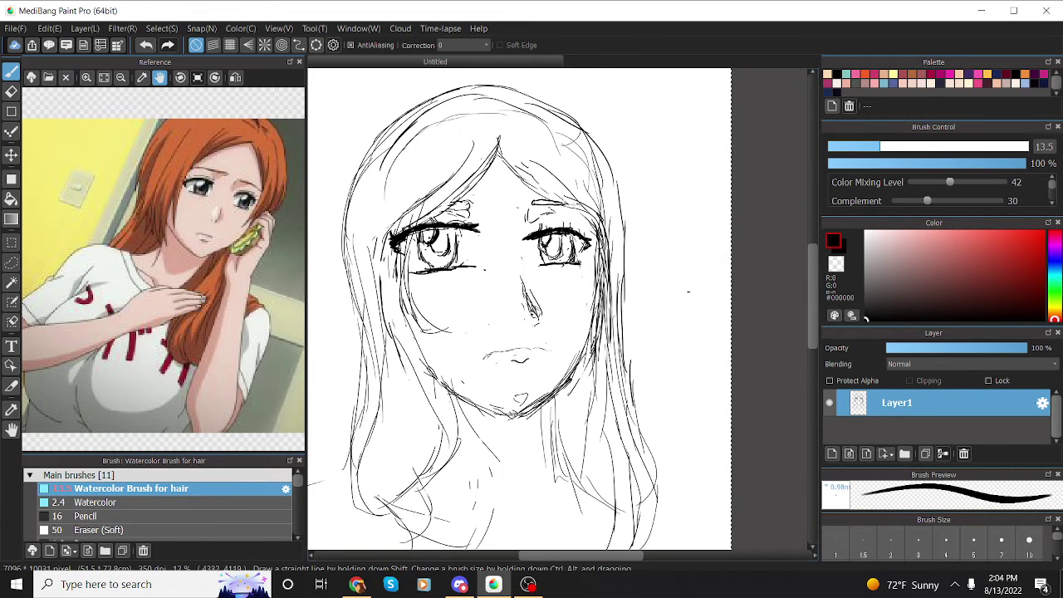
Step: Trim the left end of the mouth and draw a firmer mouth line with a slanted upper lip above it
{"action": "key", "text": "e"}
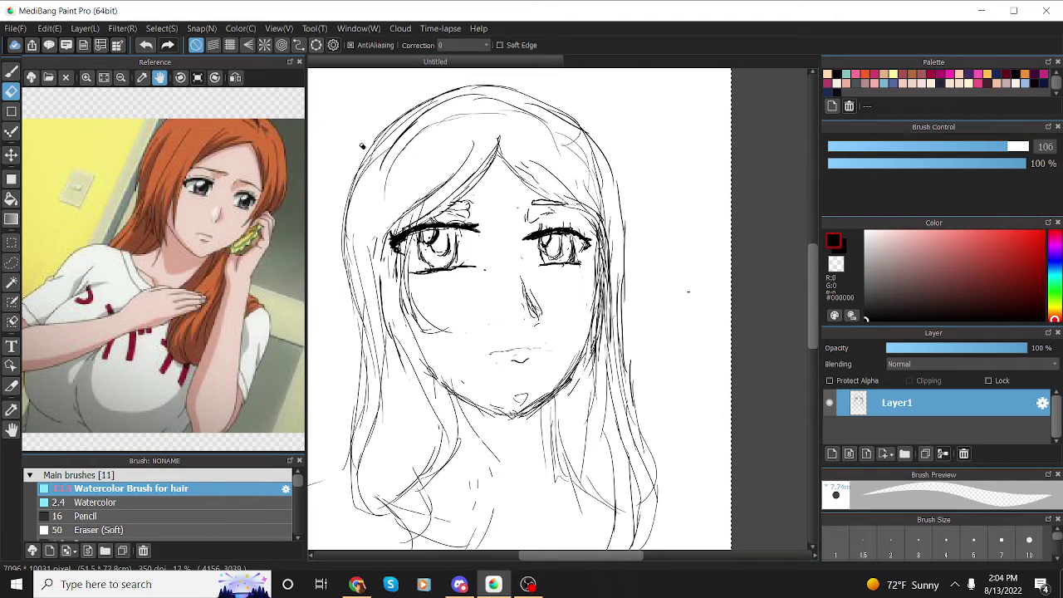
{"action": "key", "text": "b"}
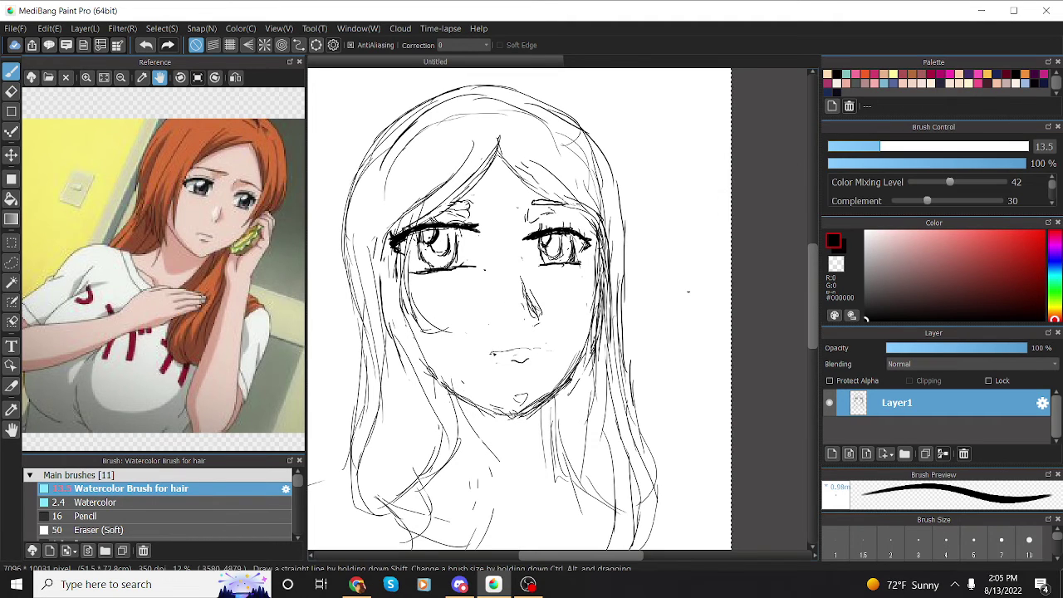
{"action": "left_click_drag", "start_coordinate": [492, 354], "coordinate": [545, 347]}
{"action": "left_click_drag", "start_coordinate": [492, 346], "coordinate": [551, 346]}
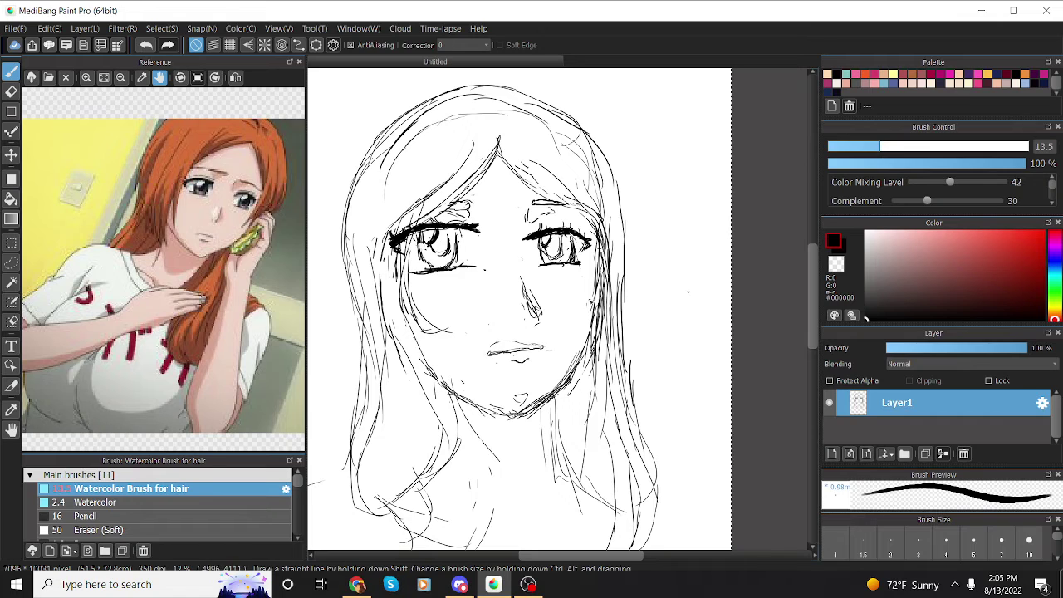
{"action": "key", "text": "ctrl+z"}
{"action": "key", "text": "ctrl+z"}
{"action": "left_click", "coordinate": [539, 347]}
{"action": "left_click_drag", "start_coordinate": [527, 339], "coordinate": [489, 352]}
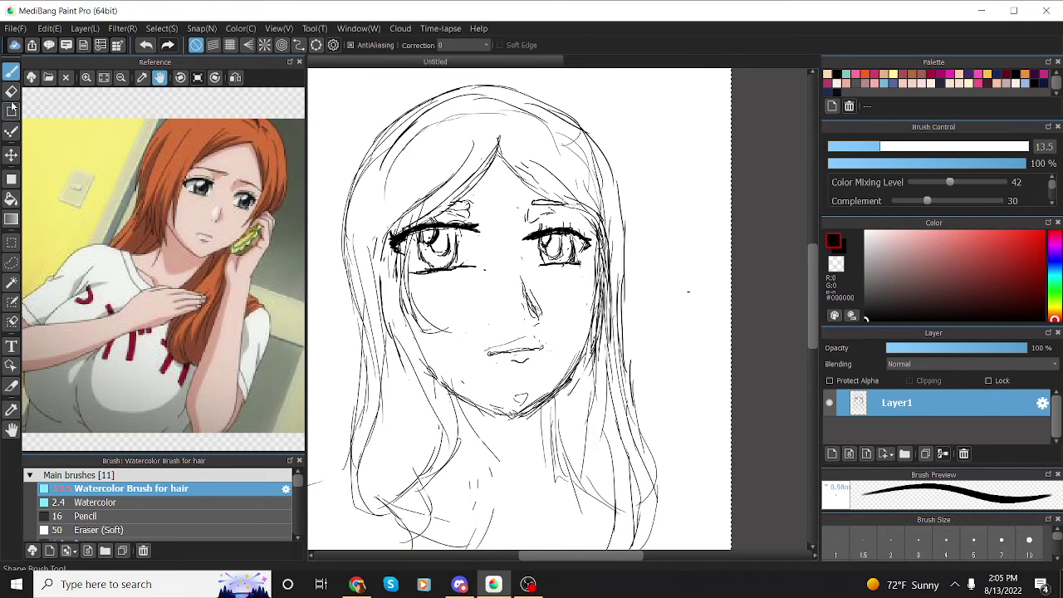
Step: Erase the small lower-lip mark and draw a wider curve for the lower lip
{"action": "key", "text": "e"}
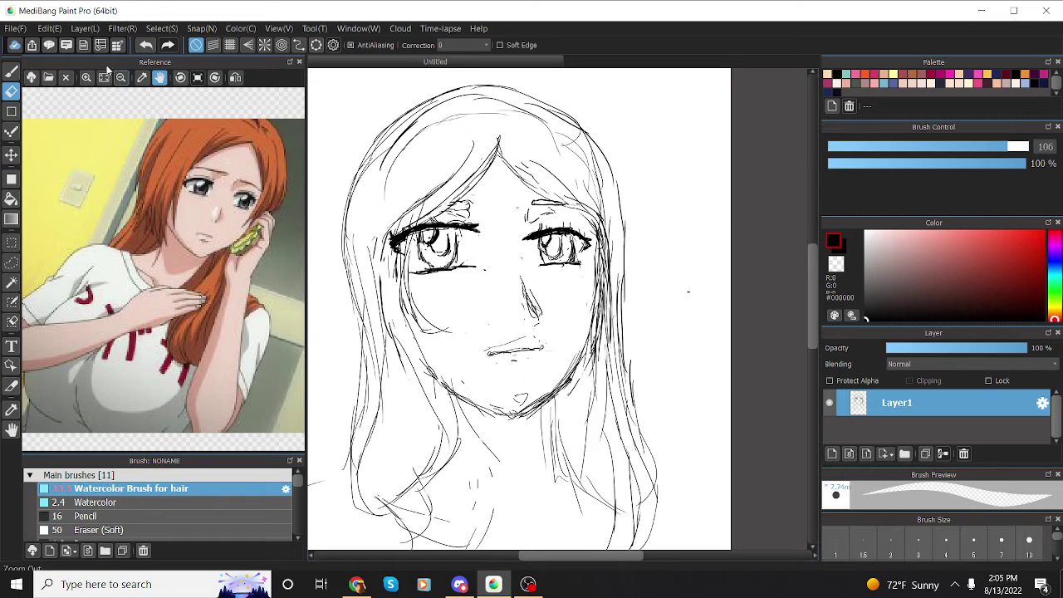
{"action": "left_click", "coordinate": [11, 71]}
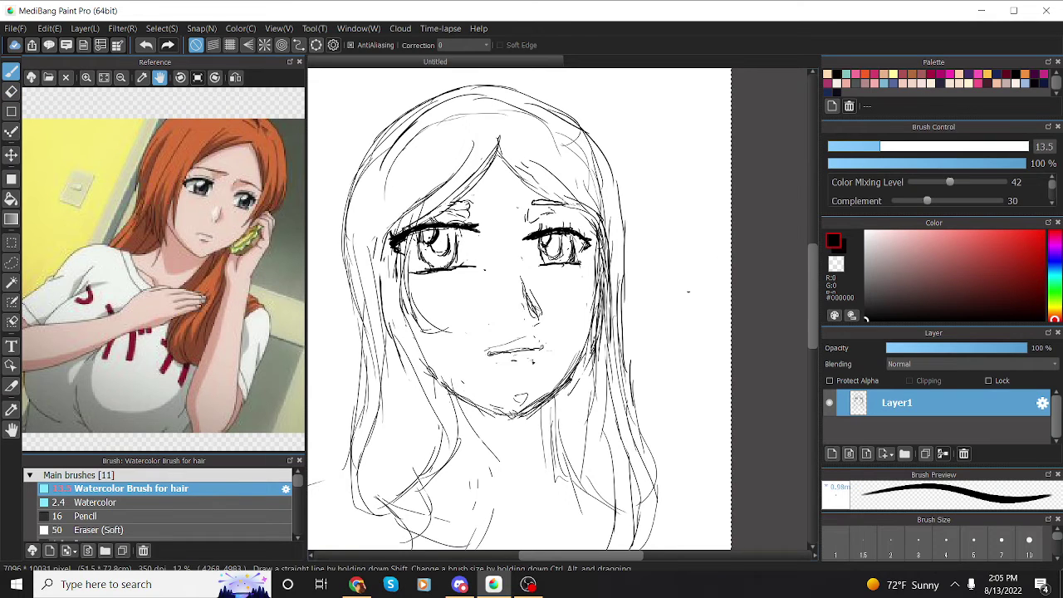
{"action": "left_click_drag", "start_coordinate": [534, 361], "coordinate": [501, 369]}
Step: Sketch an ear within the hair to the left of the face and touch up the right face edge
{"action": "left_click_drag", "start_coordinate": [370, 237], "coordinate": [358, 316]}
{"action": "left_click_drag", "start_coordinate": [362, 307], "coordinate": [386, 316]}
{"action": "mouse_move", "coordinate": [373, 248]}
{"action": "left_mouse_down"}
{"action": "mouse_move", "coordinate": [354, 279]}
{"action": "mouse_move", "coordinate": [371, 314]}
{"action": "mouse_move", "coordinate": [462, 402]}
{"action": "left_mouse_up"}
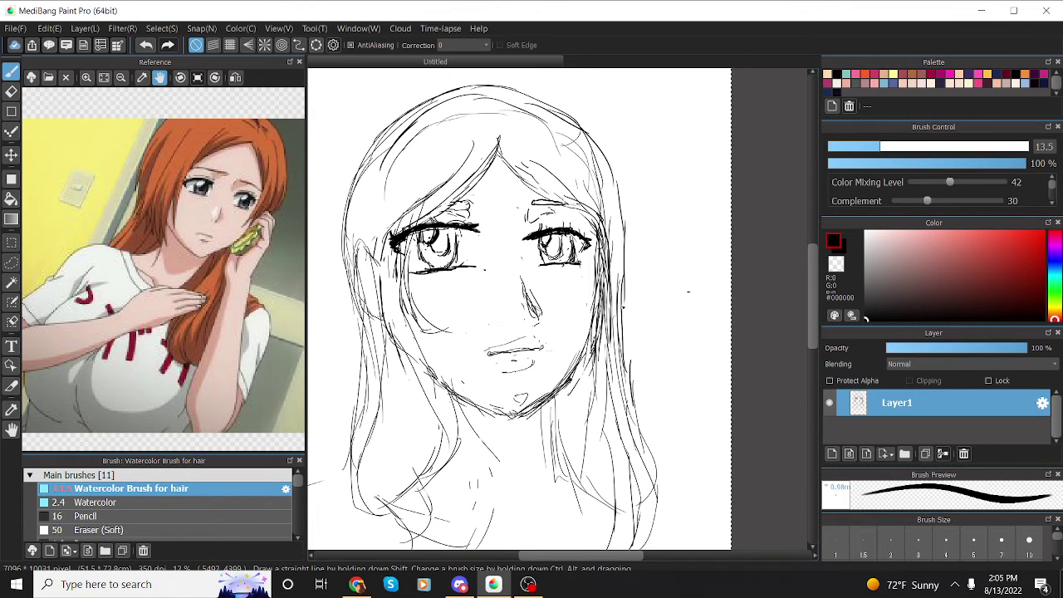
{"action": "left_click_drag", "start_coordinate": [600, 254], "coordinate": [597, 260]}
Step: Erase the right eyebrow's upper line and redraw it thinner, and reinforce the outline of the lips
{"action": "key", "text": "e"}
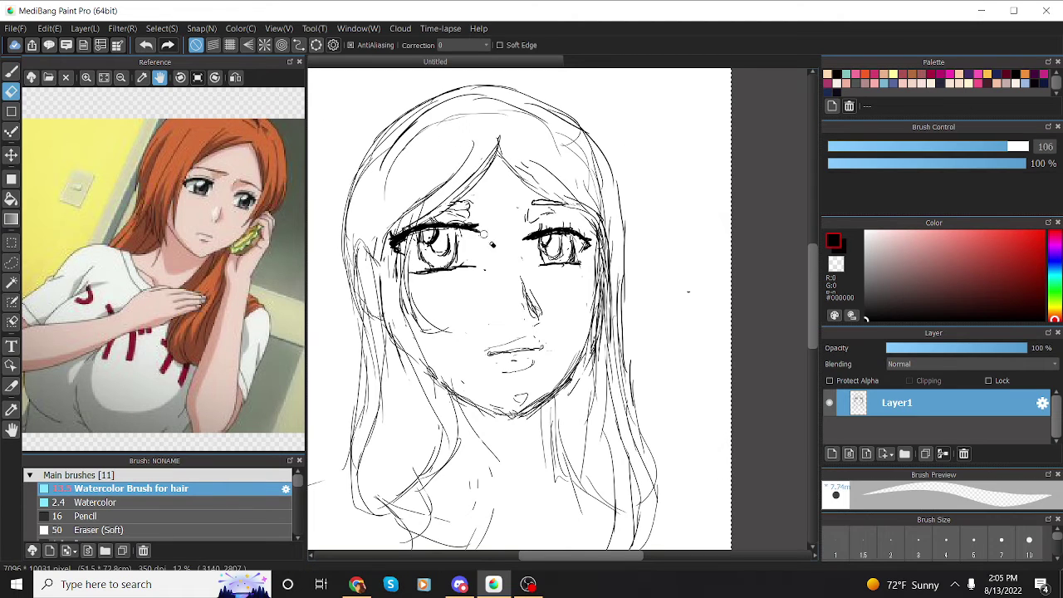
{"action": "left_click_drag", "start_coordinate": [536, 204], "coordinate": [561, 207]}
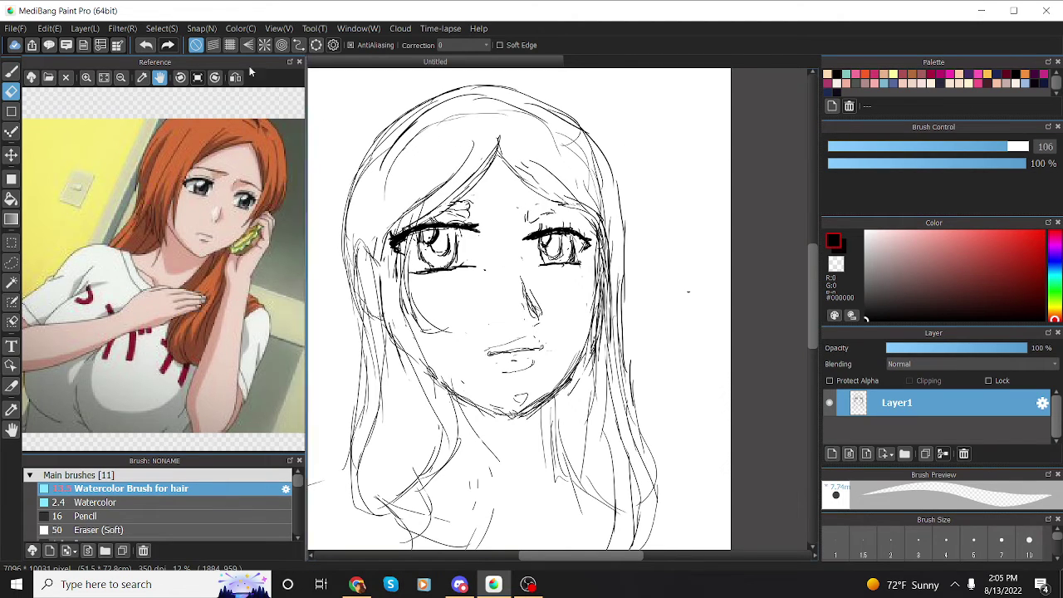
{"action": "left_click", "coordinate": [11, 70]}
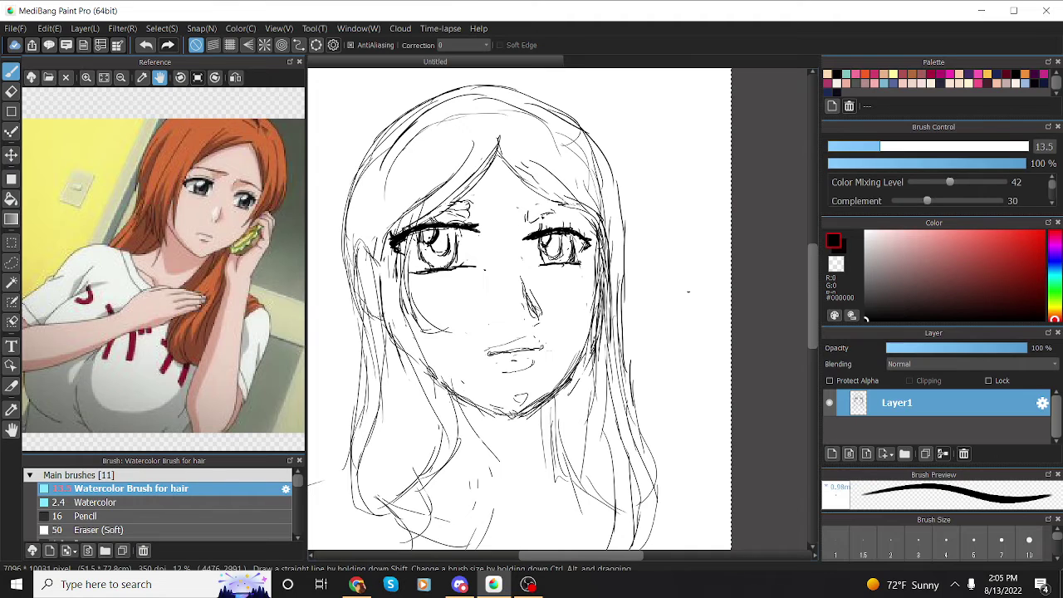
{"action": "left_click_drag", "start_coordinate": [517, 206], "coordinate": [558, 202]}
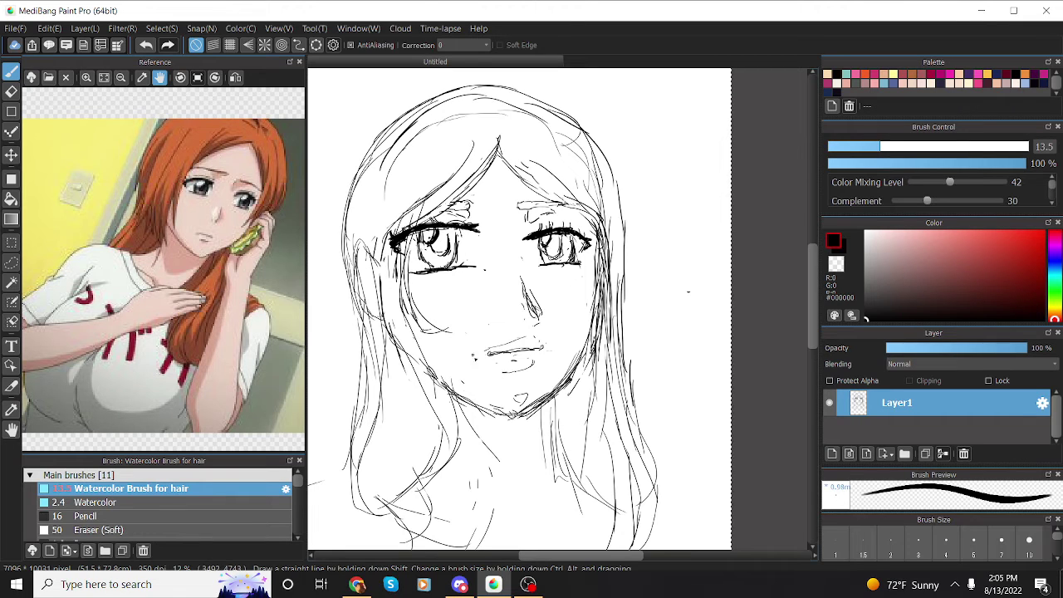
{"action": "mouse_move", "coordinate": [490, 353]}
{"action": "left_mouse_down"}
{"action": "mouse_move", "coordinate": [541, 348]}
{"action": "mouse_move", "coordinate": [507, 342]}
{"action": "mouse_move", "coordinate": [544, 335]}
{"action": "mouse_move", "coordinate": [530, 368]}
{"action": "mouse_move", "coordinate": [512, 377]}
{"action": "left_mouse_up"}
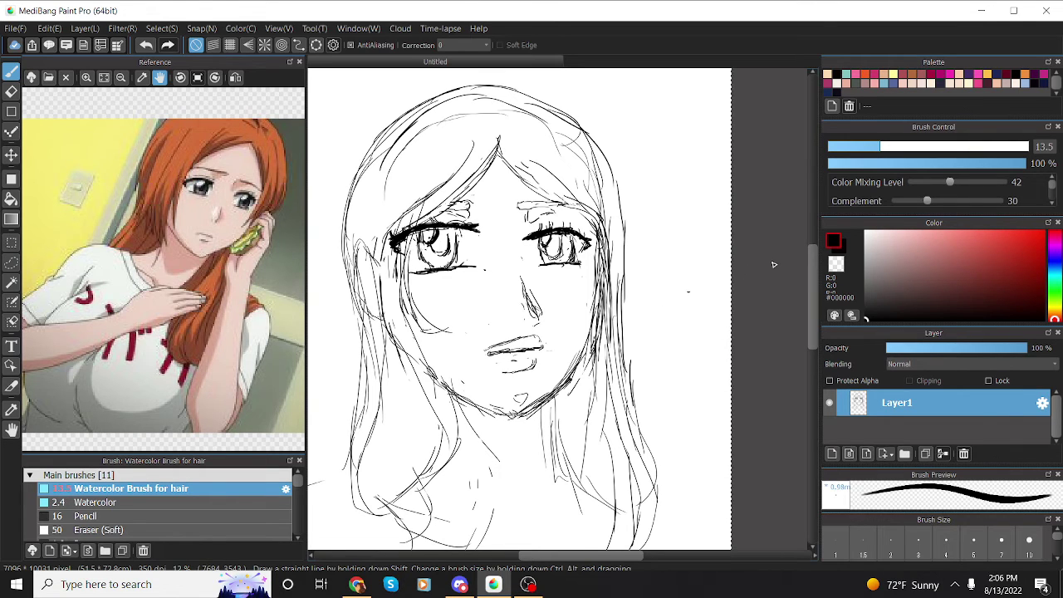
Step: Extend the left-side hair with long wavy strands that curl to a point below the shoulder
{"action": "scroll", "coordinate": [397, 241], "scroll_direction": "down", "scroll_amount": 1}
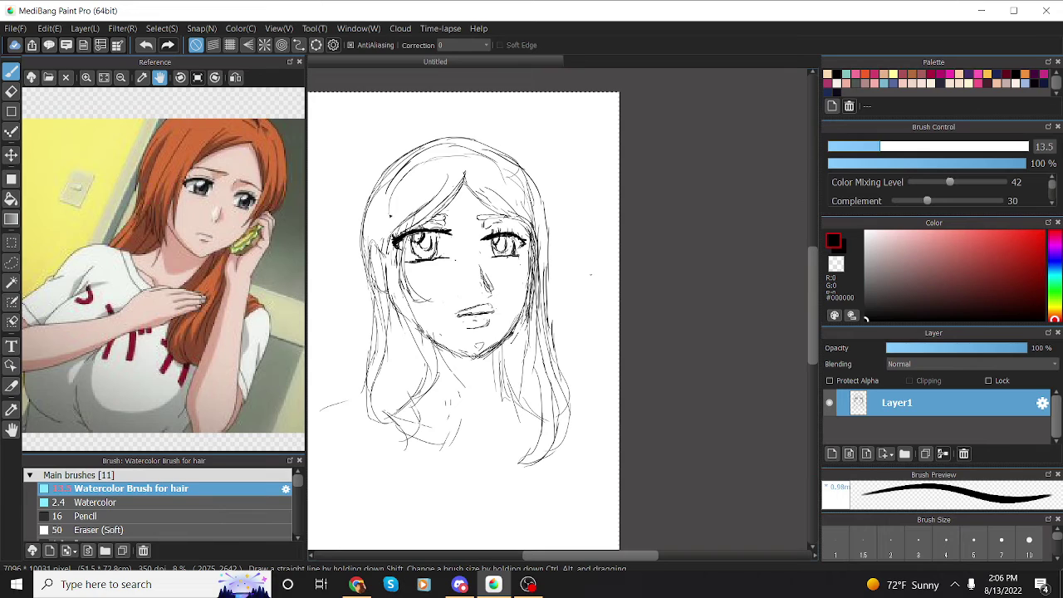
{"action": "left_click_drag", "start_coordinate": [381, 246], "coordinate": [396, 345]}
{"action": "mouse_move", "coordinate": [386, 275]}
{"action": "left_mouse_down"}
{"action": "mouse_move", "coordinate": [404, 378]}
{"action": "mouse_move", "coordinate": [394, 405]}
{"action": "left_mouse_up"}
{"action": "mouse_move", "coordinate": [402, 342]}
{"action": "left_mouse_down"}
{"action": "mouse_move", "coordinate": [382, 428]}
{"action": "mouse_move", "coordinate": [414, 503]}
{"action": "mouse_move", "coordinate": [423, 462]}
{"action": "left_mouse_up"}
{"action": "left_click_drag", "start_coordinate": [413, 405], "coordinate": [417, 457]}
{"action": "mouse_move", "coordinate": [416, 425]}
{"action": "left_mouse_down"}
{"action": "mouse_move", "coordinate": [430, 464]}
{"action": "mouse_move", "coordinate": [408, 483]}
{"action": "left_mouse_up"}
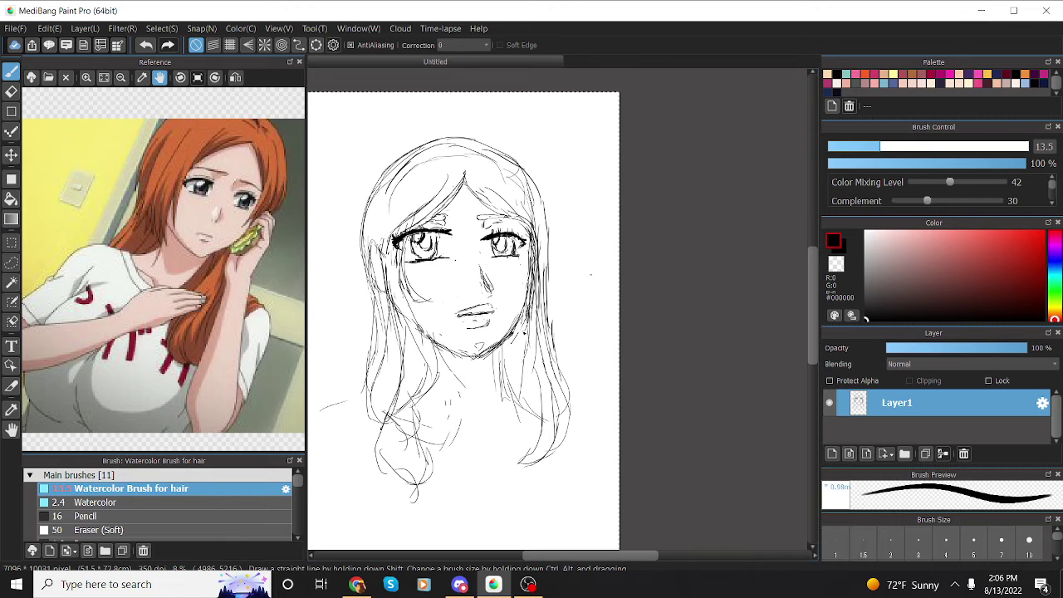
Step: Add wavy strands with curling tips to the lower ends of the right-side hair
{"action": "left_click_drag", "start_coordinate": [523, 331], "coordinate": [544, 466]}
{"action": "left_click_drag", "start_coordinate": [544, 422], "coordinate": [538, 482]}
{"action": "mouse_move", "coordinate": [528, 384]}
{"action": "left_mouse_down"}
{"action": "mouse_move", "coordinate": [509, 475]}
{"action": "mouse_move", "coordinate": [518, 495]}
{"action": "left_mouse_up"}
{"action": "left_click_drag", "start_coordinate": [559, 465], "coordinate": [539, 496]}
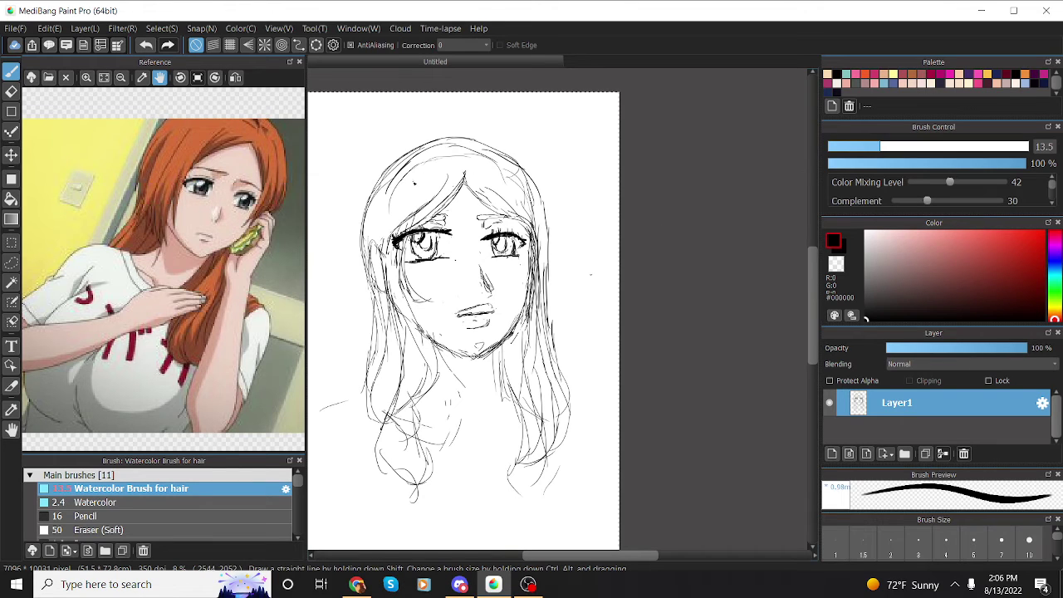
Step: Add strands from the crown down the left of the face and a long outer lock sweeping down the right
{"action": "mouse_move", "coordinate": [432, 166]}
{"action": "left_mouse_down"}
{"action": "mouse_move", "coordinate": [387, 233]}
{"action": "mouse_move", "coordinate": [383, 277]}
{"action": "left_mouse_up"}
{"action": "mouse_move", "coordinate": [420, 173]}
{"action": "left_mouse_down"}
{"action": "mouse_move", "coordinate": [390, 216]}
{"action": "mouse_move", "coordinate": [420, 385]}
{"action": "left_mouse_up"}
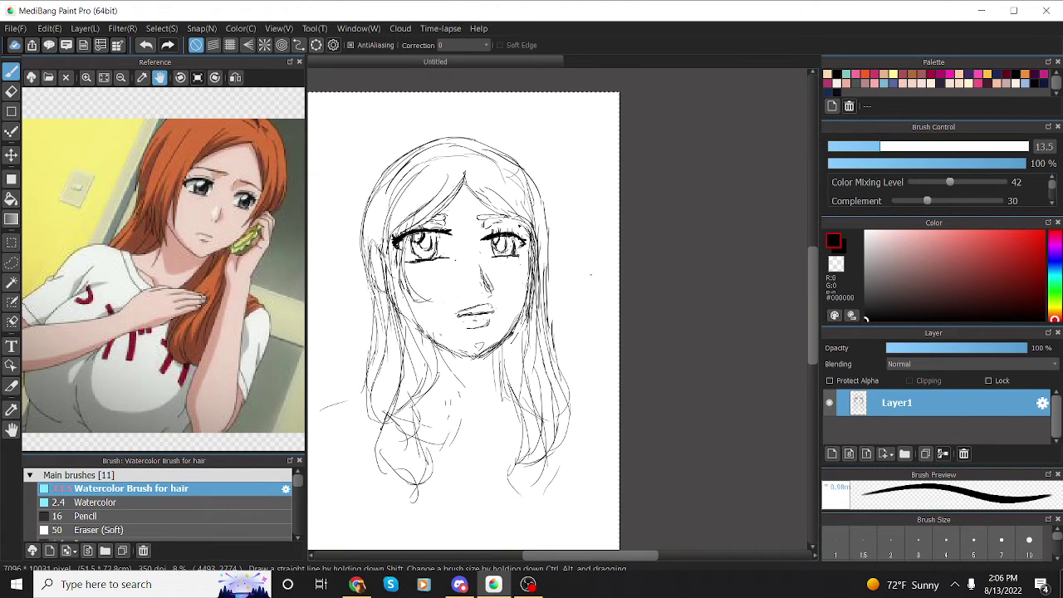
{"action": "mouse_move", "coordinate": [518, 206]}
{"action": "left_mouse_down"}
{"action": "mouse_move", "coordinate": [528, 289]}
{"action": "mouse_move", "coordinate": [601, 448]}
{"action": "left_mouse_up"}
{"action": "left_click_drag", "start_coordinate": [599, 455], "coordinate": [552, 486]}
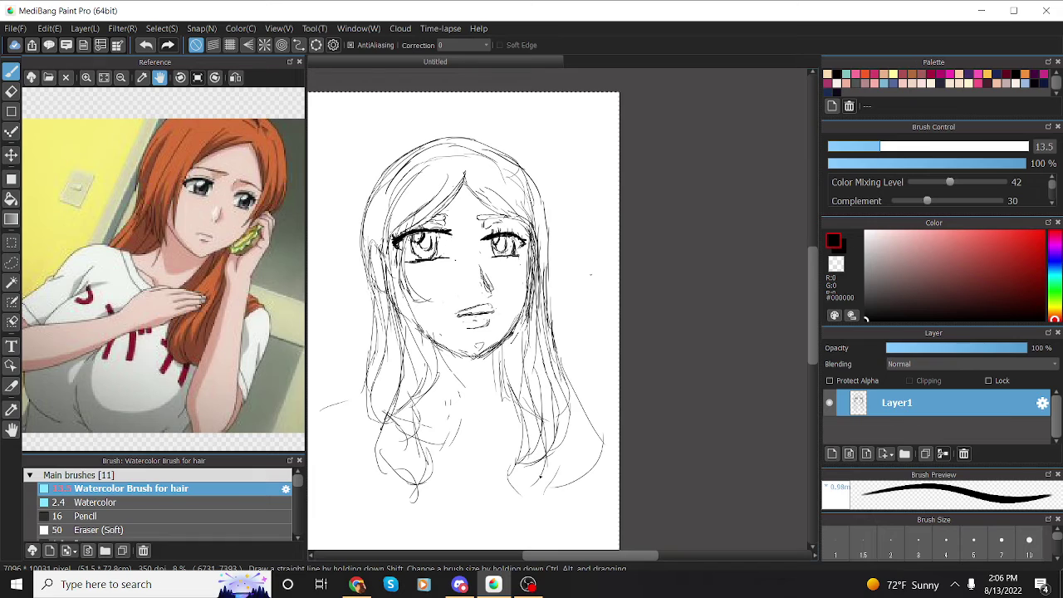
Step: Sweep an outer lock down to the left shoulder and draw a flyaway lock off the upper right side
{"action": "mouse_move", "coordinate": [370, 244]}
{"action": "left_mouse_down"}
{"action": "mouse_move", "coordinate": [372, 347]}
{"action": "mouse_move", "coordinate": [334, 420]}
{"action": "left_mouse_up"}
{"action": "left_click_drag", "start_coordinate": [404, 413], "coordinate": [343, 469]}
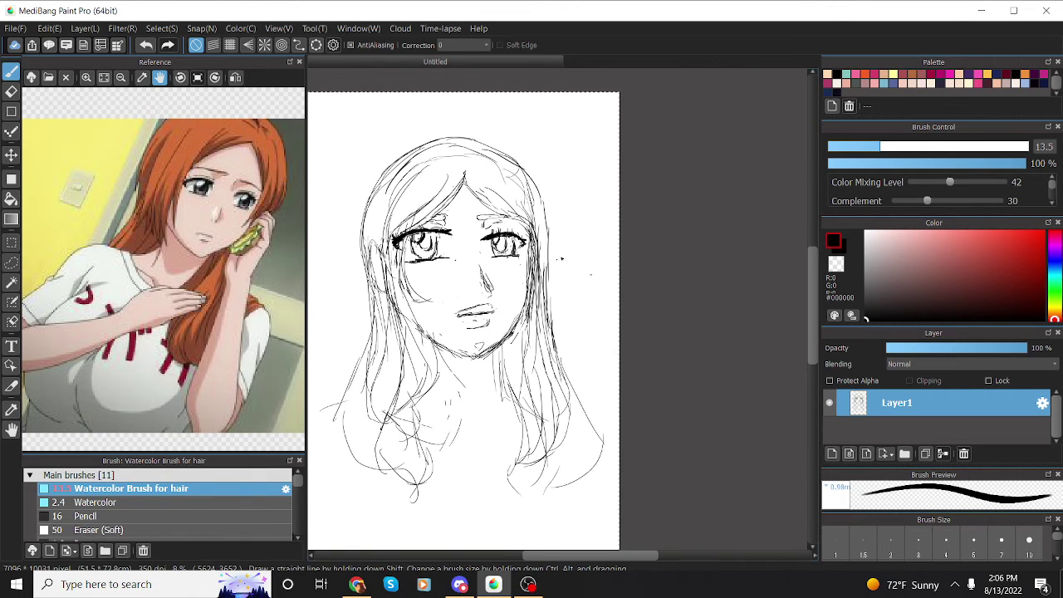
{"action": "mouse_move", "coordinate": [543, 196]}
{"action": "left_mouse_down"}
{"action": "mouse_move", "coordinate": [567, 243]}
{"action": "mouse_move", "coordinate": [591, 245]}
{"action": "mouse_move", "coordinate": [588, 274]}
{"action": "left_mouse_up"}
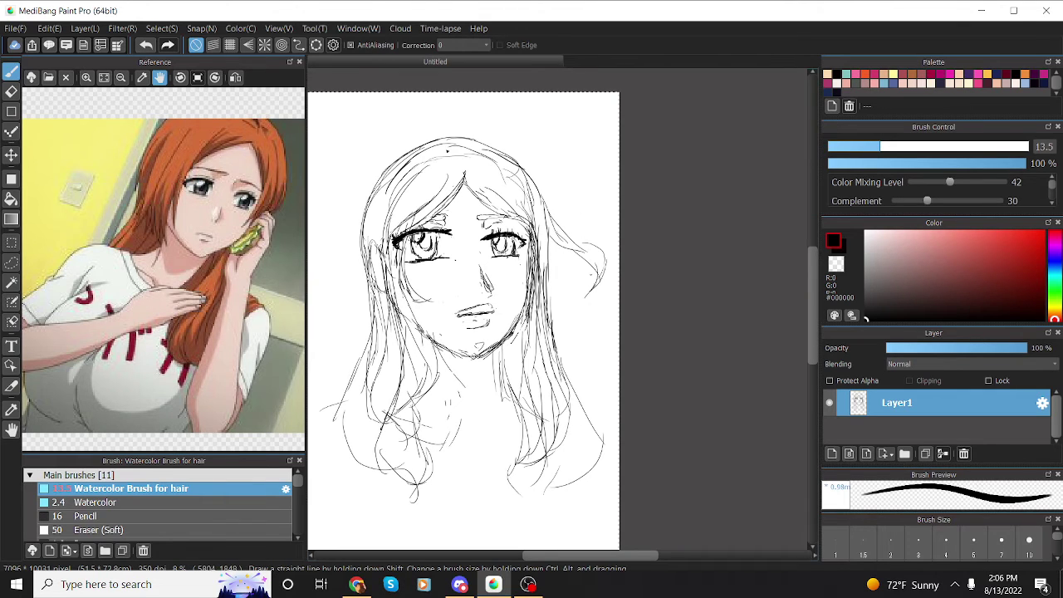
{"action": "left_click_drag", "start_coordinate": [386, 171], "coordinate": [338, 216]}
{"action": "left_click", "coordinate": [866, 232]}
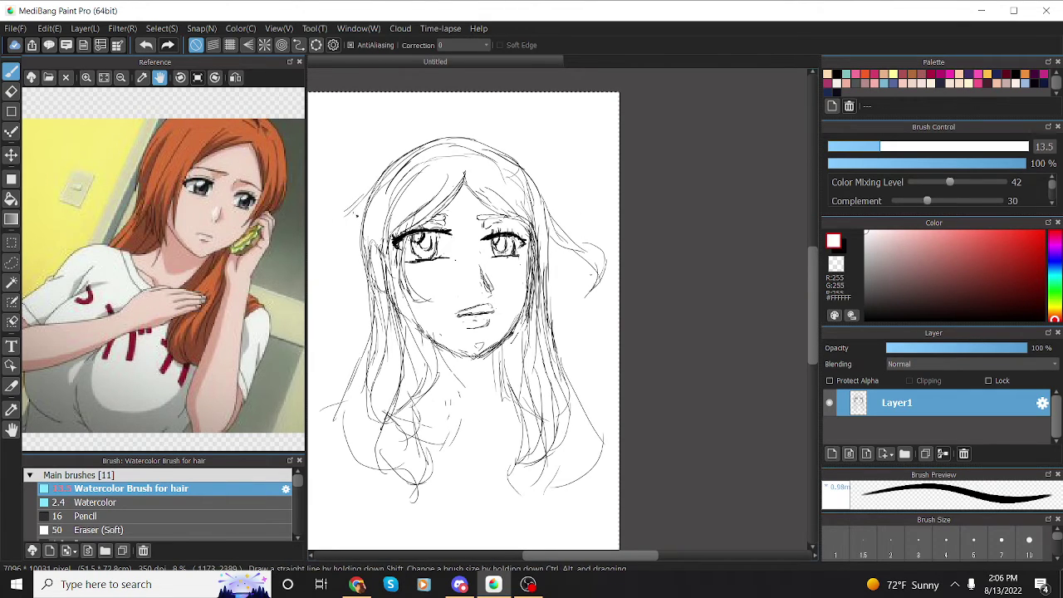
{"action": "key", "text": "ctrl+z"}
{"action": "key", "text": "ctrl+z"}
{"action": "key", "text": "ctrl+z"}
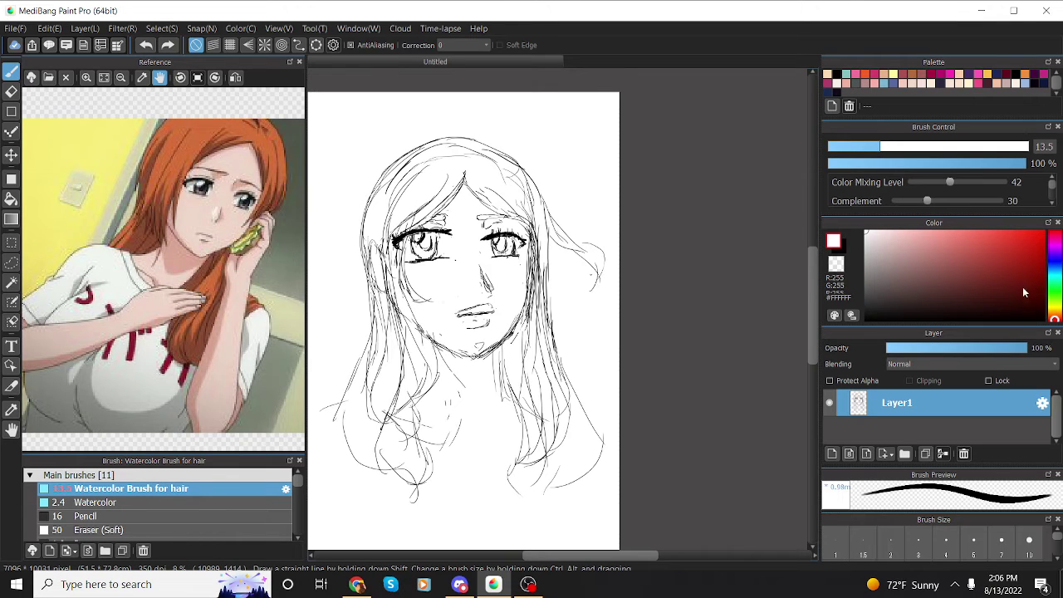
{"action": "left_click_drag", "start_coordinate": [1025, 292], "coordinate": [1055, 336]}
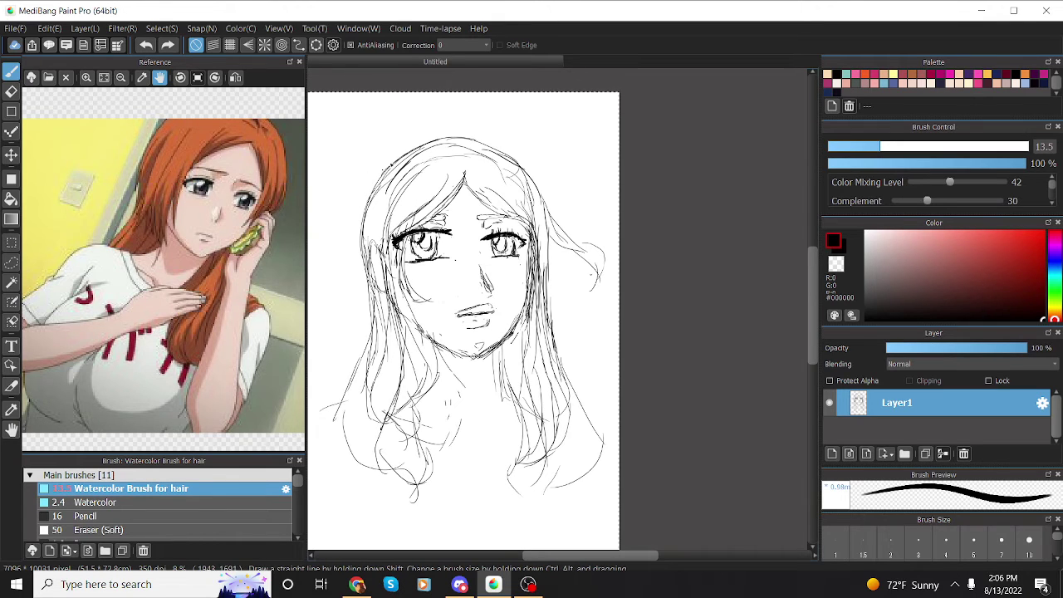
{"action": "mouse_move", "coordinate": [394, 165]}
{"action": "left_mouse_down"}
{"action": "mouse_move", "coordinate": [336, 251]}
{"action": "mouse_move", "coordinate": [359, 217]}
{"action": "left_mouse_up"}
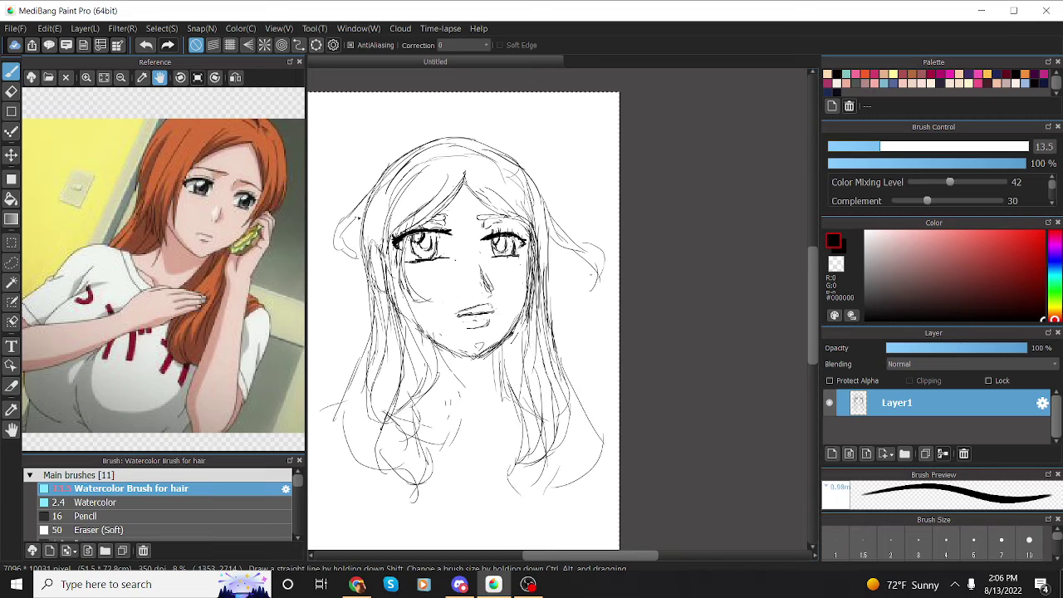
{"action": "key", "text": "ctrl+z"}
{"action": "key", "text": "ctrl+z"}
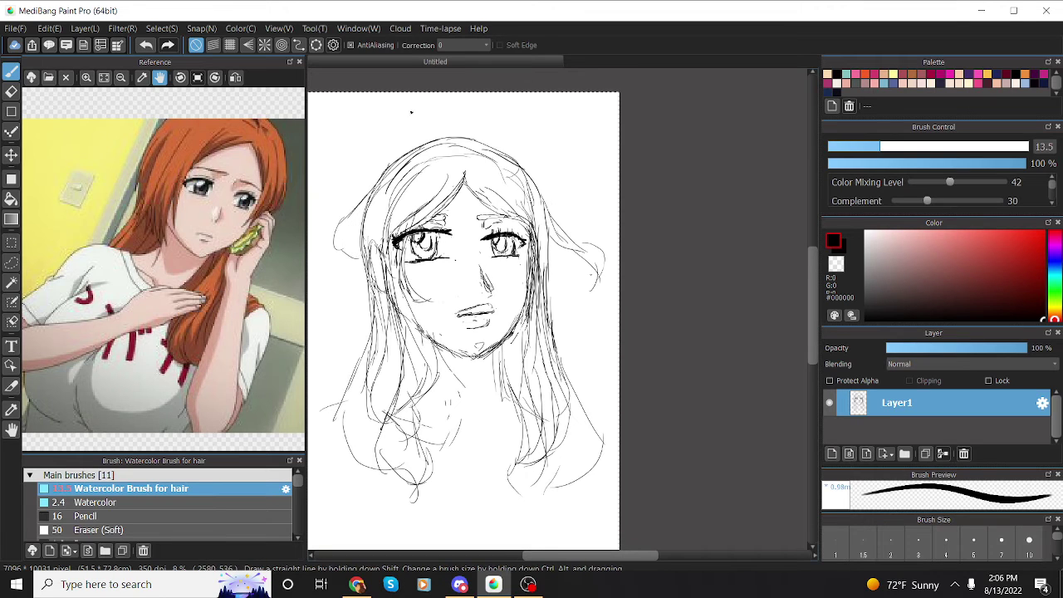
{"action": "key", "text": "ctrl+z"}
{"action": "key", "text": "ctrl+z"}
{"action": "key", "text": "ctrl+z"}
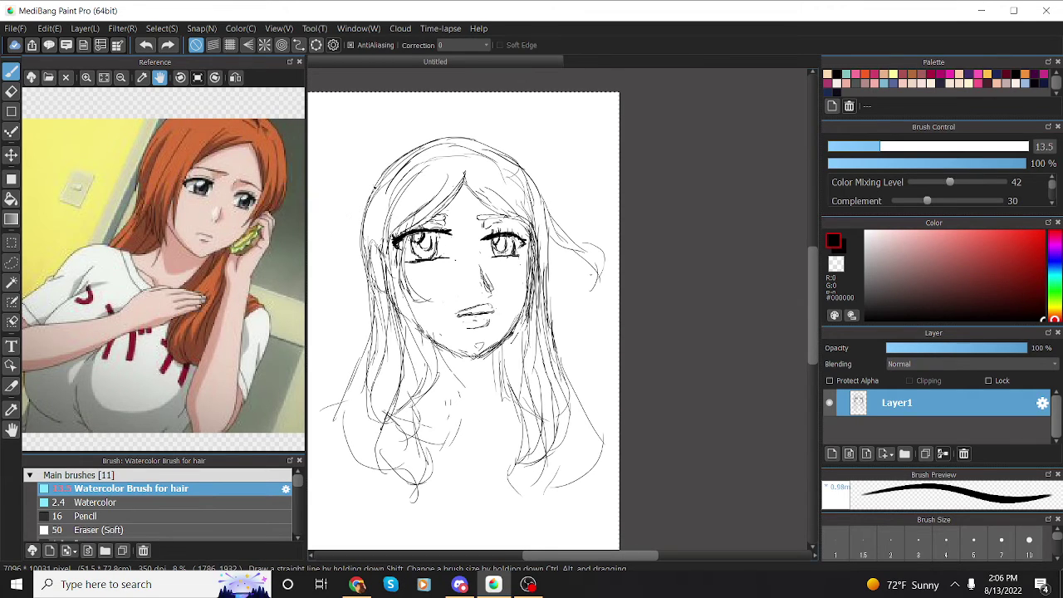
Step: Draw a curled flyaway lock off the upper left side and wavy locks off both lower sides of the hair
{"action": "mouse_move", "coordinate": [387, 170]}
{"action": "left_mouse_down"}
{"action": "mouse_move", "coordinate": [333, 235]}
{"action": "mouse_move", "coordinate": [340, 262]}
{"action": "left_mouse_up"}
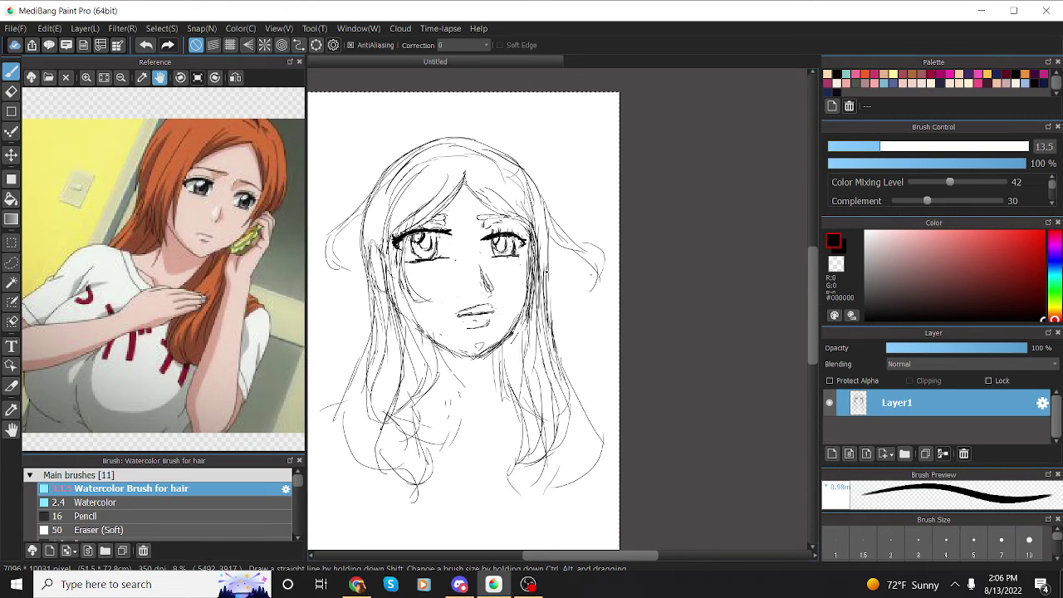
{"action": "mouse_move", "coordinate": [545, 271]}
{"action": "left_mouse_down"}
{"action": "mouse_move", "coordinate": [557, 303]}
{"action": "mouse_move", "coordinate": [584, 326]}
{"action": "left_mouse_up"}
{"action": "left_click_drag", "start_coordinate": [375, 298], "coordinate": [333, 383]}
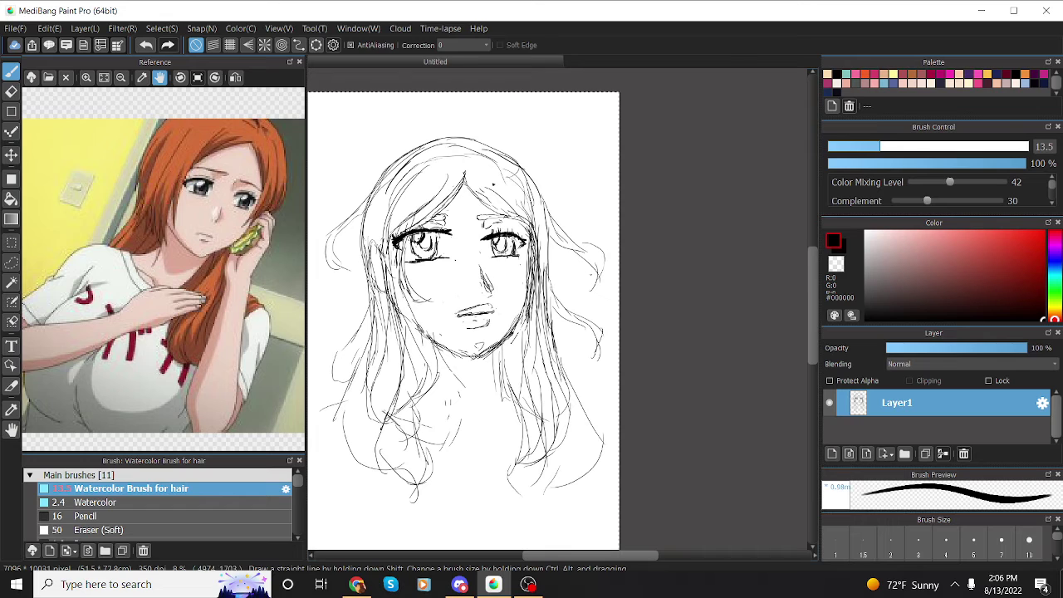
Step: Thicken both bangs from the parting and the long left-side strand with the brush size at 39
{"action": "mouse_move", "coordinate": [468, 188]}
{"action": "left_mouse_down"}
{"action": "mouse_move", "coordinate": [522, 227]}
{"action": "mouse_move", "coordinate": [540, 271]}
{"action": "left_mouse_up"}
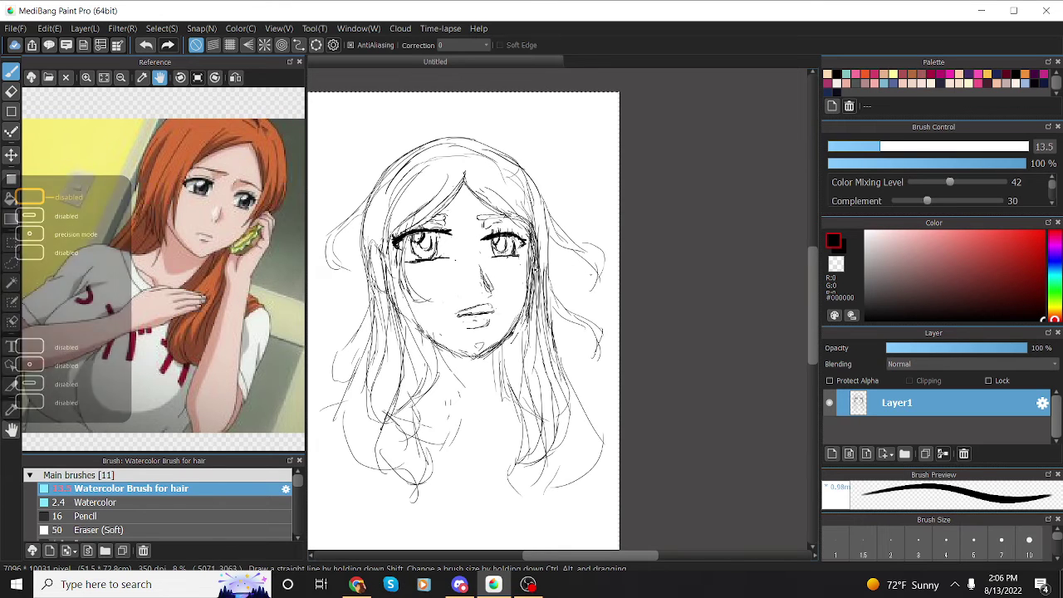
{"action": "left_click_drag", "start_coordinate": [917, 148], "coordinate": [955, 148]}
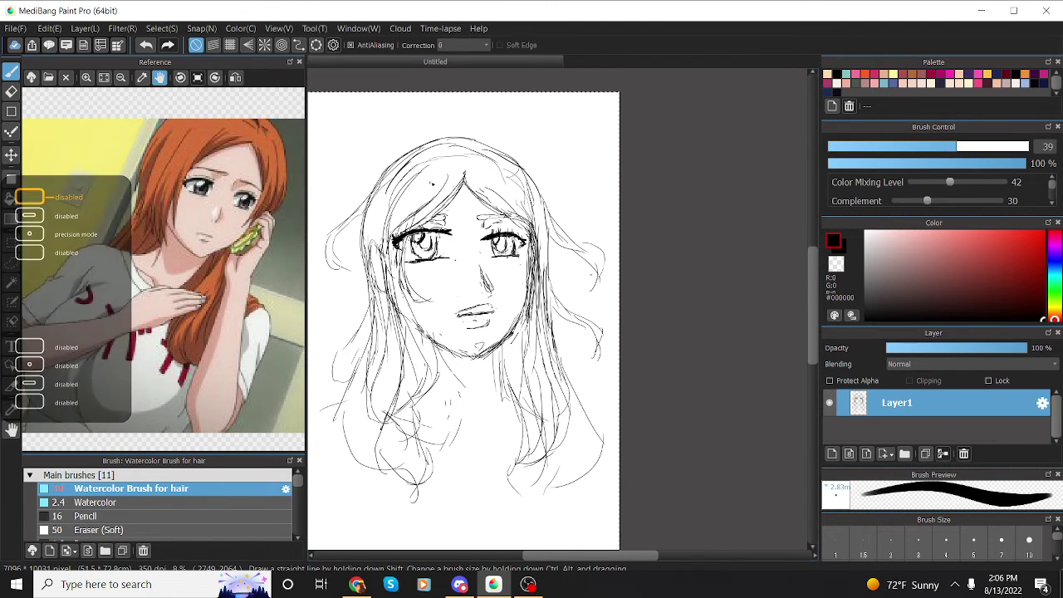
{"action": "mouse_move", "coordinate": [466, 174]}
{"action": "left_mouse_down"}
{"action": "mouse_move", "coordinate": [443, 213]}
{"action": "mouse_move", "coordinate": [414, 229]}
{"action": "left_mouse_up"}
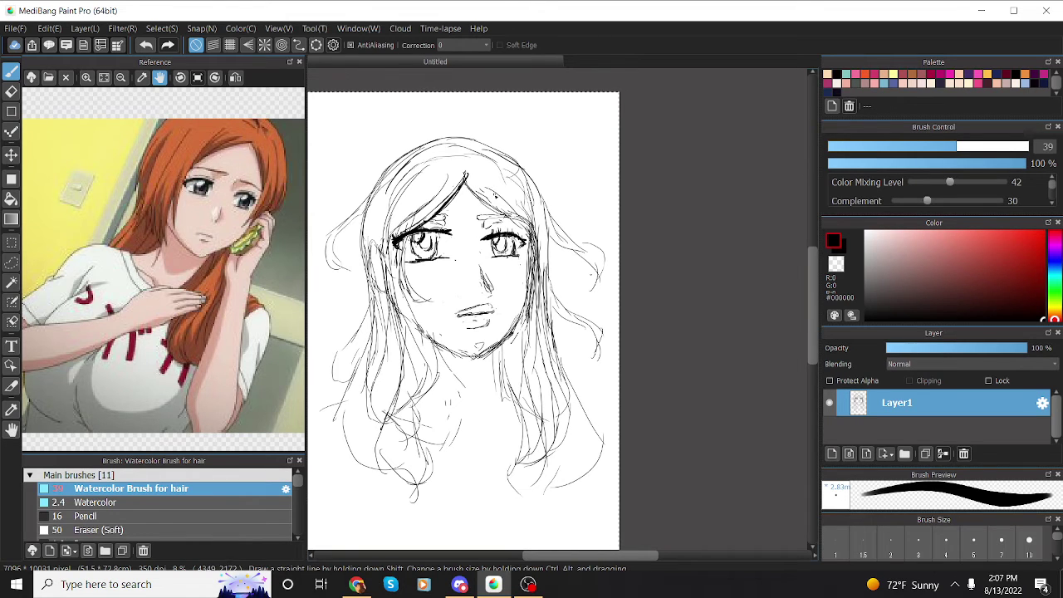
{"action": "left_click_drag", "start_coordinate": [466, 177], "coordinate": [532, 251]}
{"action": "mouse_move", "coordinate": [419, 170]}
{"action": "left_mouse_down"}
{"action": "mouse_move", "coordinate": [385, 222]}
{"action": "mouse_move", "coordinate": [392, 326]}
{"action": "mouse_move", "coordinate": [407, 361]}
{"action": "mouse_move", "coordinate": [380, 462]}
{"action": "left_mouse_up"}
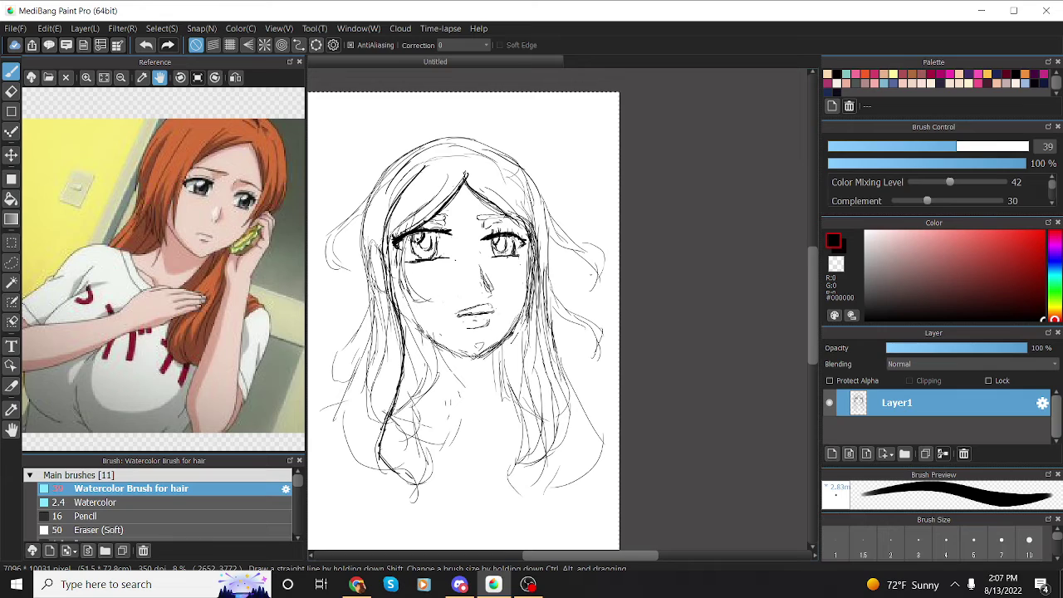
Step: Thicken the strand along the left cheek and the flyaway and outer locks down the left side of the hair
{"action": "left_click_drag", "start_coordinate": [404, 236], "coordinate": [425, 305]}
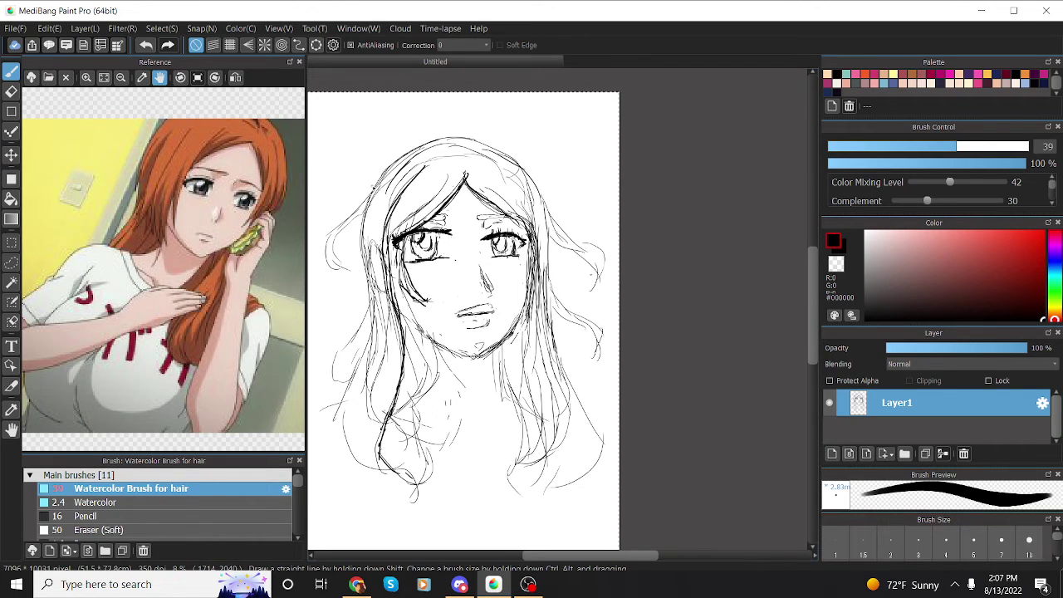
{"action": "mouse_move", "coordinate": [375, 185]}
{"action": "left_mouse_down"}
{"action": "mouse_move", "coordinate": [328, 245]}
{"action": "mouse_move", "coordinate": [338, 270]}
{"action": "mouse_move", "coordinate": [336, 241]}
{"action": "mouse_move", "coordinate": [375, 202]}
{"action": "mouse_move", "coordinate": [370, 324]}
{"action": "mouse_move", "coordinate": [333, 385]}
{"action": "mouse_move", "coordinate": [347, 382]}
{"action": "left_mouse_up"}
{"action": "left_click_drag", "start_coordinate": [371, 320], "coordinate": [333, 437]}
{"action": "mouse_move", "coordinate": [337, 422]}
{"action": "left_mouse_down"}
{"action": "mouse_move", "coordinate": [372, 467]}
{"action": "mouse_move", "coordinate": [395, 468]}
{"action": "left_mouse_up"}
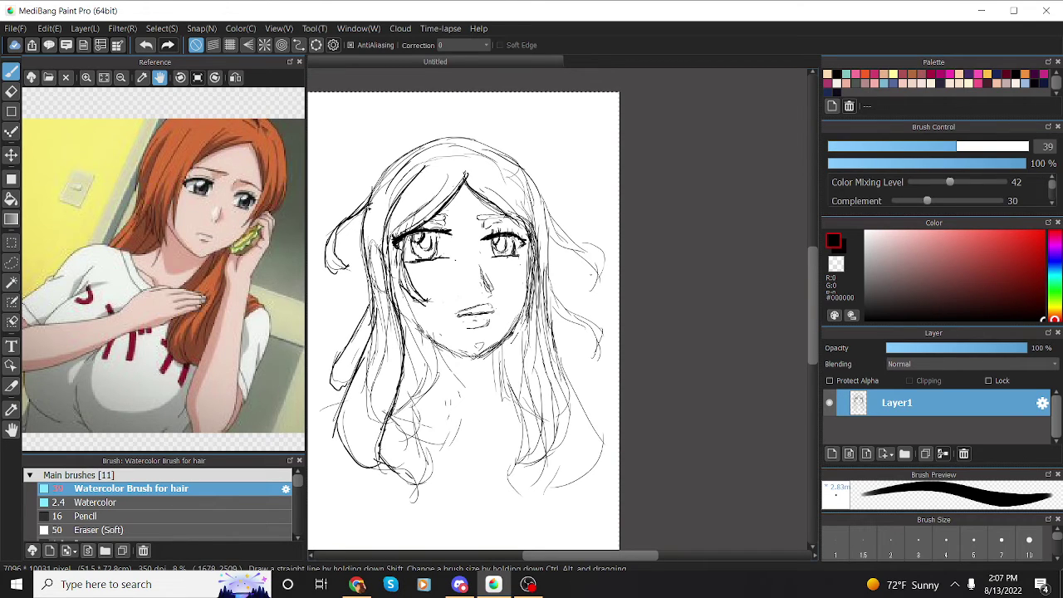
Step: Thicken the crown outline, the right-side flyaway locks and the long locks falling to the right shoulder
{"action": "mouse_move", "coordinate": [365, 209]}
{"action": "left_mouse_down"}
{"action": "mouse_move", "coordinate": [416, 143]}
{"action": "mouse_move", "coordinate": [482, 147]}
{"action": "mouse_move", "coordinate": [515, 160]}
{"action": "mouse_move", "coordinate": [546, 196]}
{"action": "mouse_move", "coordinate": [594, 279]}
{"action": "left_mouse_up"}
{"action": "mouse_move", "coordinate": [544, 224]}
{"action": "left_mouse_down"}
{"action": "mouse_move", "coordinate": [549, 290]}
{"action": "mouse_move", "coordinate": [583, 316]}
{"action": "mouse_move", "coordinate": [573, 320]}
{"action": "mouse_move", "coordinate": [584, 327]}
{"action": "mouse_move", "coordinate": [581, 445]}
{"action": "left_mouse_up"}
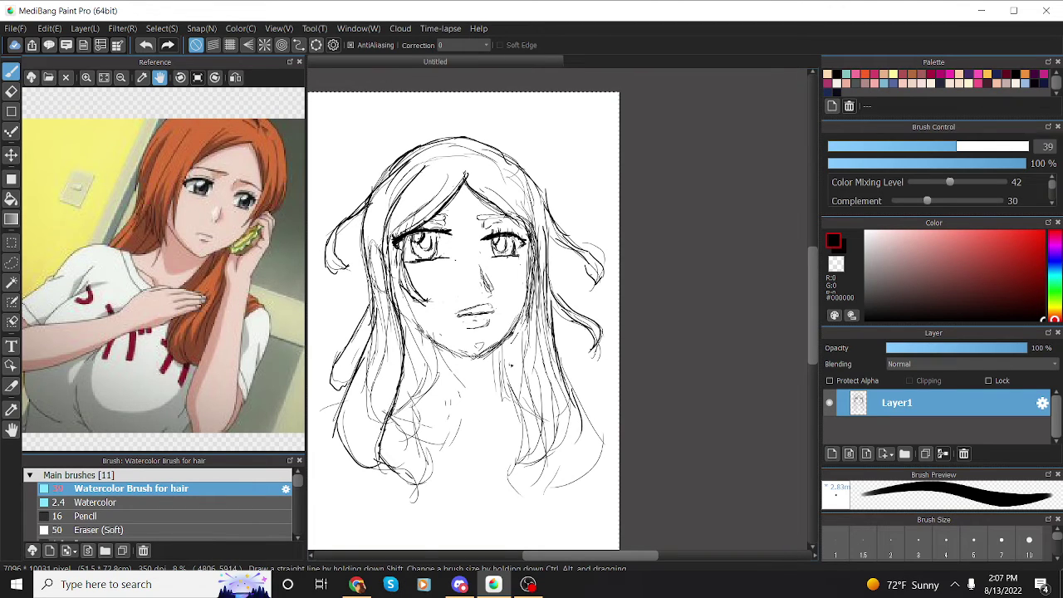
{"action": "mouse_move", "coordinate": [501, 348]}
{"action": "left_mouse_down"}
{"action": "mouse_move", "coordinate": [521, 465]}
{"action": "mouse_move", "coordinate": [512, 473]}
{"action": "left_mouse_up"}
{"action": "left_click_drag", "start_coordinate": [520, 469], "coordinate": [557, 422]}
{"action": "left_click_drag", "start_coordinate": [561, 385], "coordinate": [543, 470]}
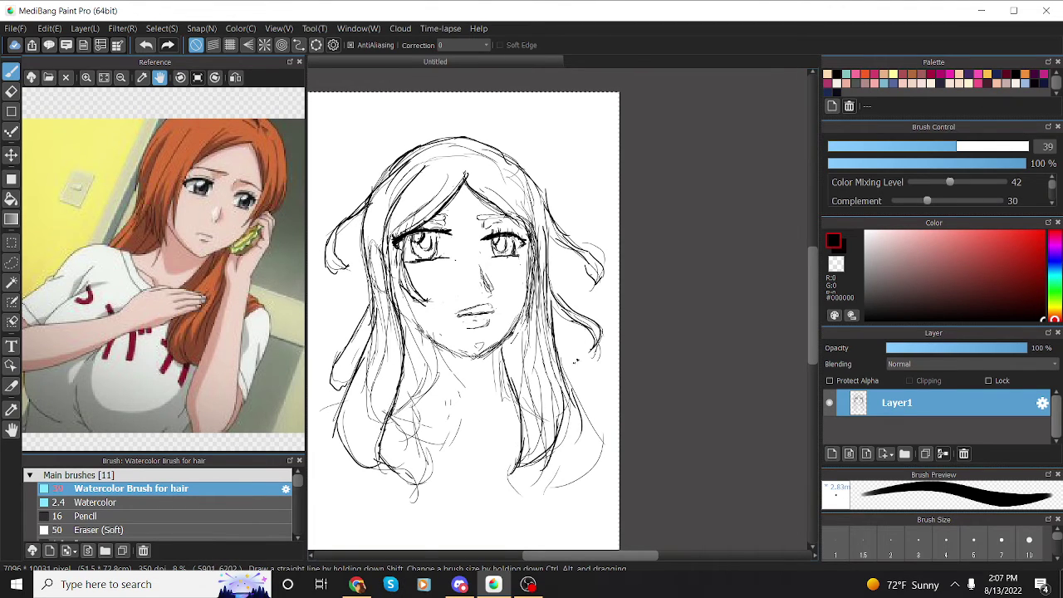
Step: Thicken the curled locks left of the neck and the strands along both sides of the face
{"action": "mouse_move", "coordinate": [440, 341]}
{"action": "left_mouse_down"}
{"action": "mouse_move", "coordinate": [429, 395]}
{"action": "mouse_move", "coordinate": [397, 413]}
{"action": "left_mouse_up"}
{"action": "mouse_move", "coordinate": [426, 372]}
{"action": "left_mouse_down"}
{"action": "mouse_move", "coordinate": [447, 291]}
{"action": "mouse_move", "coordinate": [441, 309]}
{"action": "mouse_move", "coordinate": [457, 395]}
{"action": "mouse_move", "coordinate": [432, 408]}
{"action": "mouse_move", "coordinate": [427, 398]}
{"action": "mouse_move", "coordinate": [433, 418]}
{"action": "mouse_move", "coordinate": [407, 460]}
{"action": "left_mouse_up"}
{"action": "left_click_drag", "start_coordinate": [425, 416], "coordinate": [412, 443]}
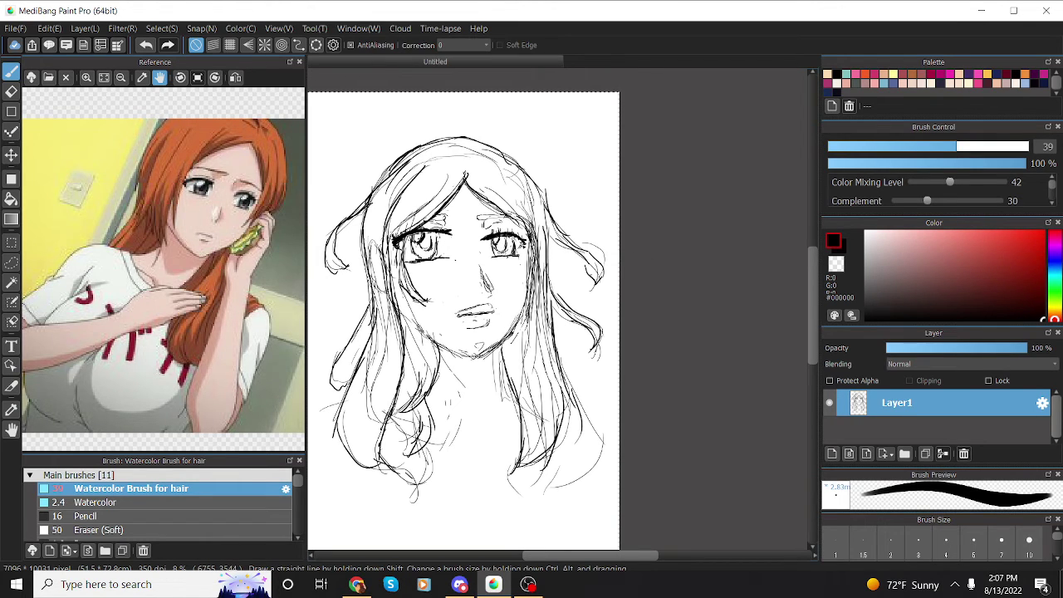
{"action": "left_click_drag", "start_coordinate": [534, 233], "coordinate": [506, 340]}
{"action": "left_click_drag", "start_coordinate": [378, 252], "coordinate": [373, 280]}
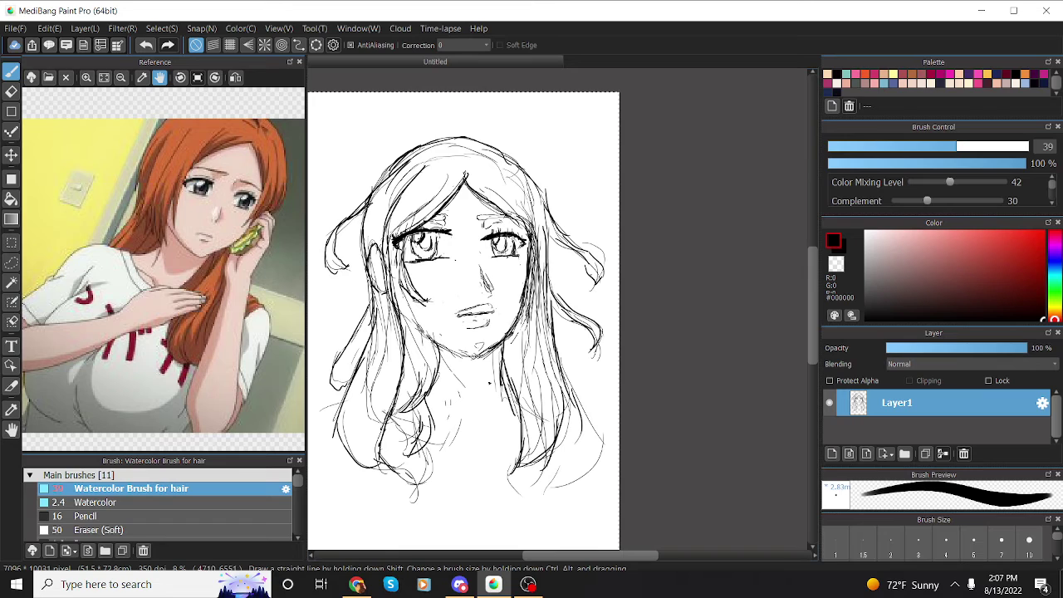
Step: Draw the neck sides with V-shaped lines below them and darken both eyebrows
{"action": "mouse_move", "coordinate": [428, 337]}
{"action": "left_mouse_down"}
{"action": "mouse_move", "coordinate": [438, 383]}
{"action": "mouse_move", "coordinate": [396, 416]}
{"action": "mouse_move", "coordinate": [480, 482]}
{"action": "left_mouse_up"}
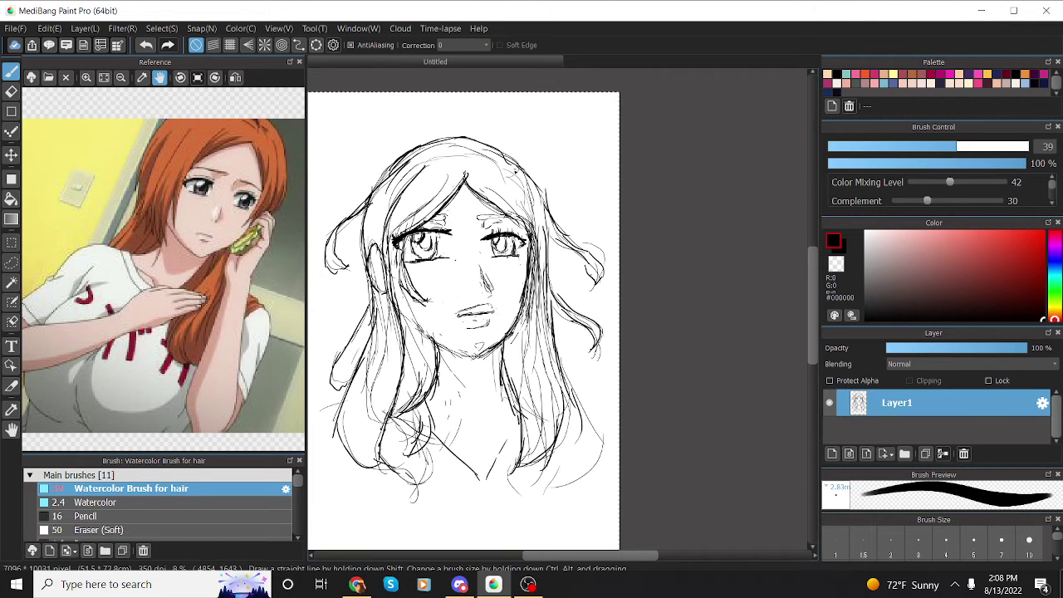
{"action": "mouse_move", "coordinate": [479, 218]}
{"action": "left_mouse_down"}
{"action": "mouse_move", "coordinate": [505, 216]}
{"action": "mouse_move", "coordinate": [430, 223]}
{"action": "left_mouse_up"}
Step: Erase the sketchy nose and redraw it as a single bold angled line
{"action": "key", "text": "e"}
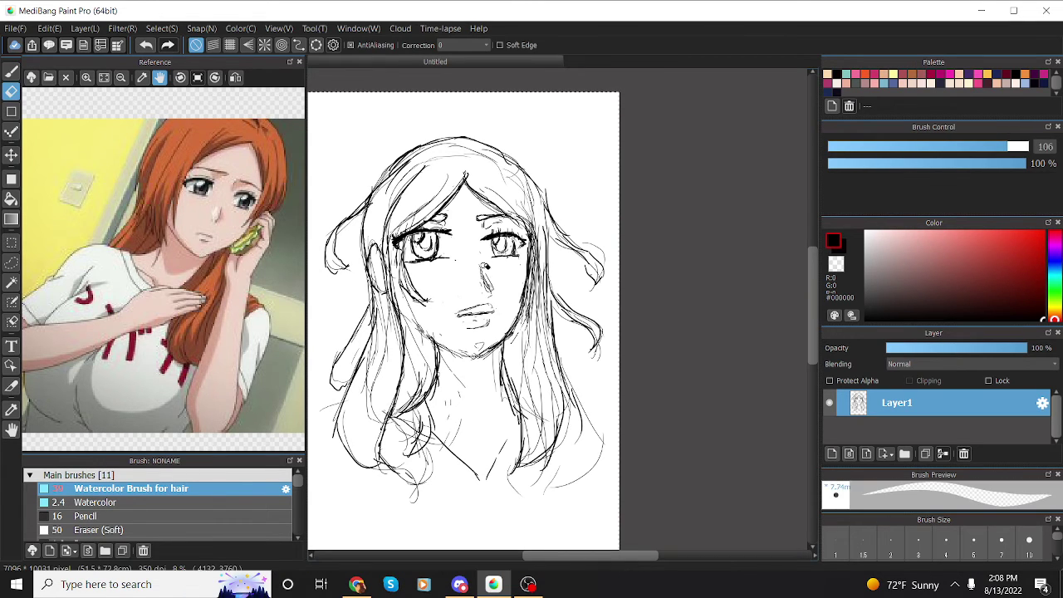
{"action": "left_click", "coordinate": [8, 71]}
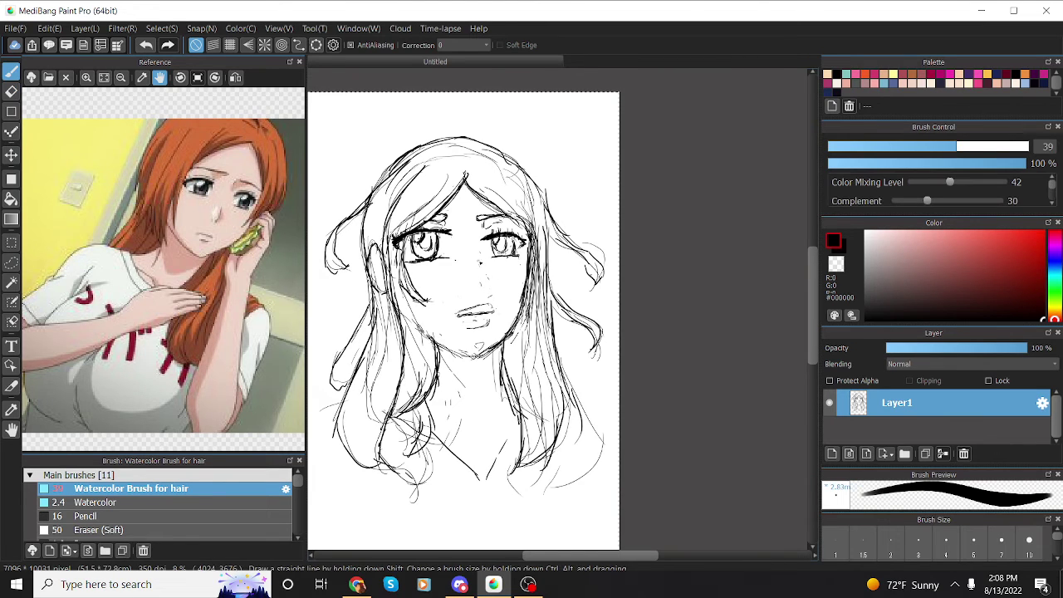
{"action": "left_click_drag", "start_coordinate": [480, 261], "coordinate": [492, 282]}
{"action": "key", "text": "ctrl+z"}
{"action": "left_click_drag", "start_coordinate": [480, 265], "coordinate": [496, 289]}
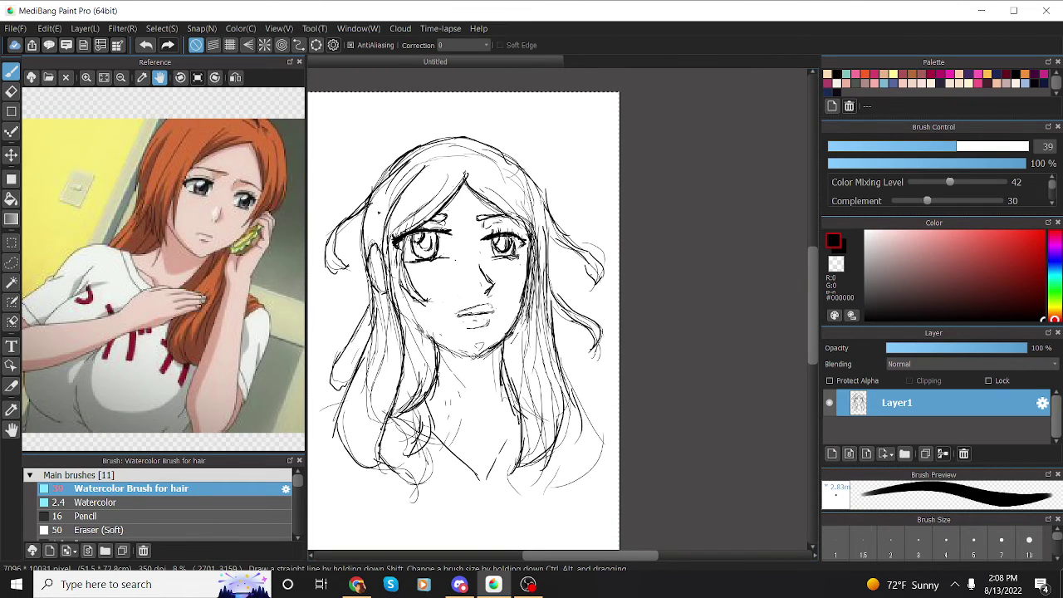
Step: Erase the mouth and nose, then redraw the nose slightly further left and the mouth as a thin, slightly frowning line
{"action": "key", "text": "e"}
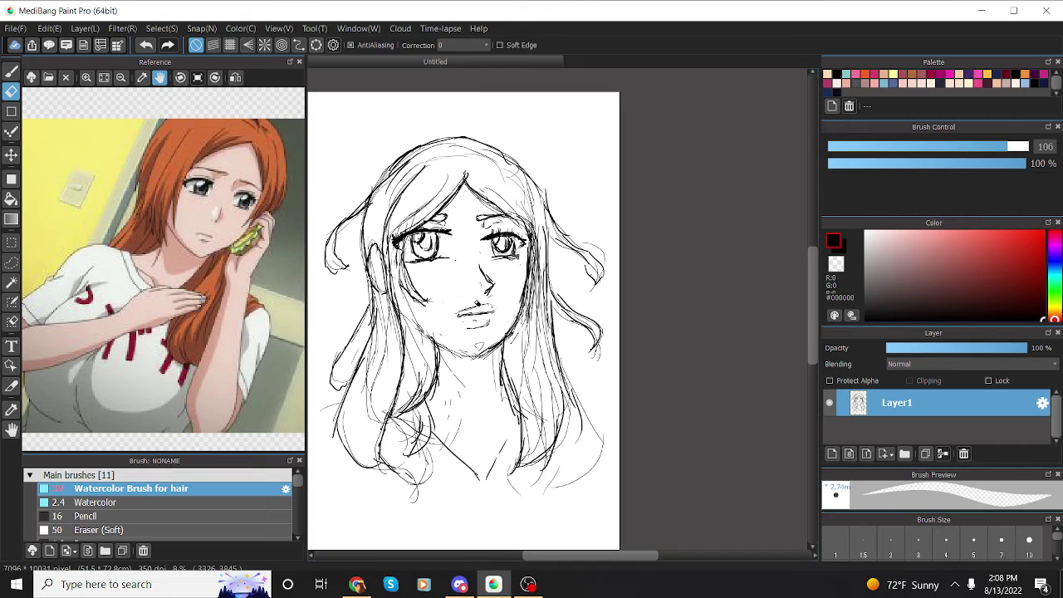
{"action": "mouse_move", "coordinate": [447, 305]}
{"action": "left_mouse_down"}
{"action": "mouse_move", "coordinate": [497, 313]}
{"action": "mouse_move", "coordinate": [458, 317]}
{"action": "mouse_move", "coordinate": [480, 329]}
{"action": "mouse_move", "coordinate": [473, 313]}
{"action": "left_mouse_up"}
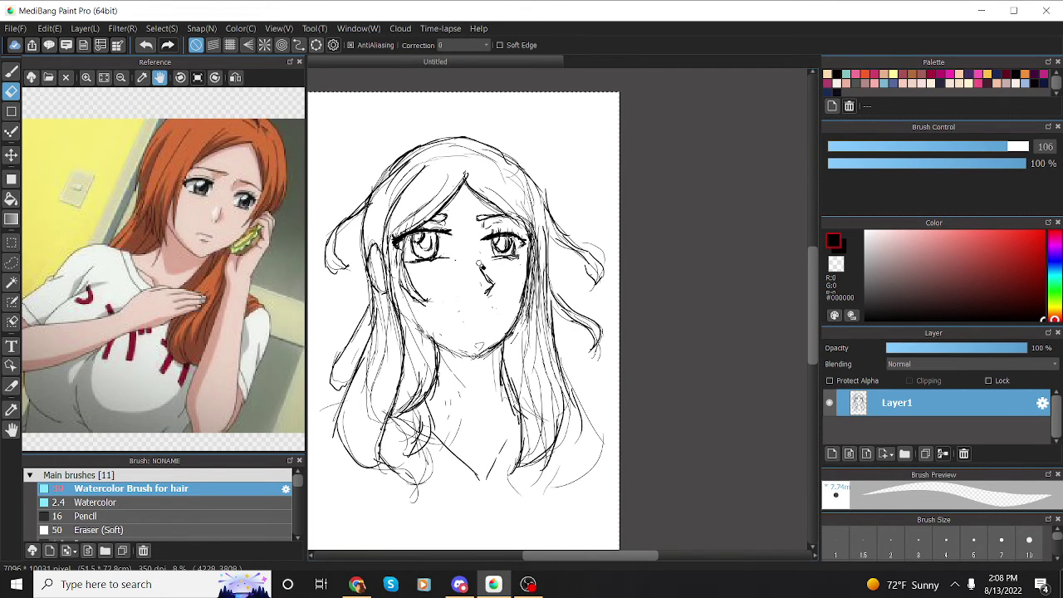
{"action": "mouse_move", "coordinate": [479, 262]}
{"action": "left_mouse_down"}
{"action": "mouse_move", "coordinate": [498, 299]}
{"action": "mouse_move", "coordinate": [480, 265]}
{"action": "mouse_move", "coordinate": [474, 279]}
{"action": "mouse_move", "coordinate": [487, 296]}
{"action": "left_mouse_up"}
{"action": "key", "text": "b"}
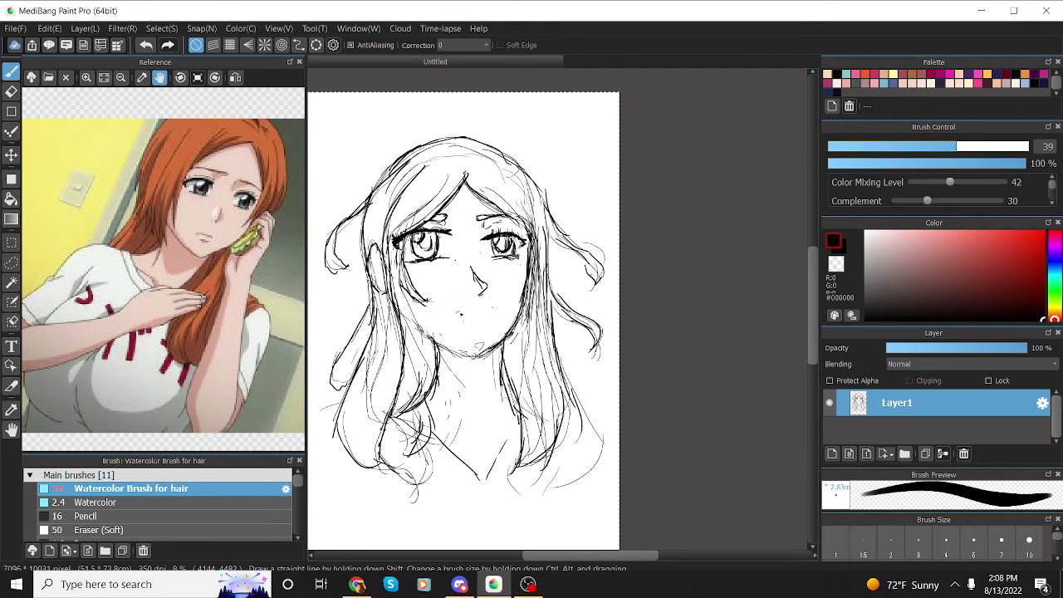
{"action": "left_click_drag", "start_coordinate": [482, 319], "coordinate": [492, 317]}
{"action": "left_click_drag", "start_coordinate": [476, 327], "coordinate": [489, 324]}
Step: Erase the nose again and redraw it as a short bold stroke above the right half of the mouth
{"action": "key", "text": "e"}
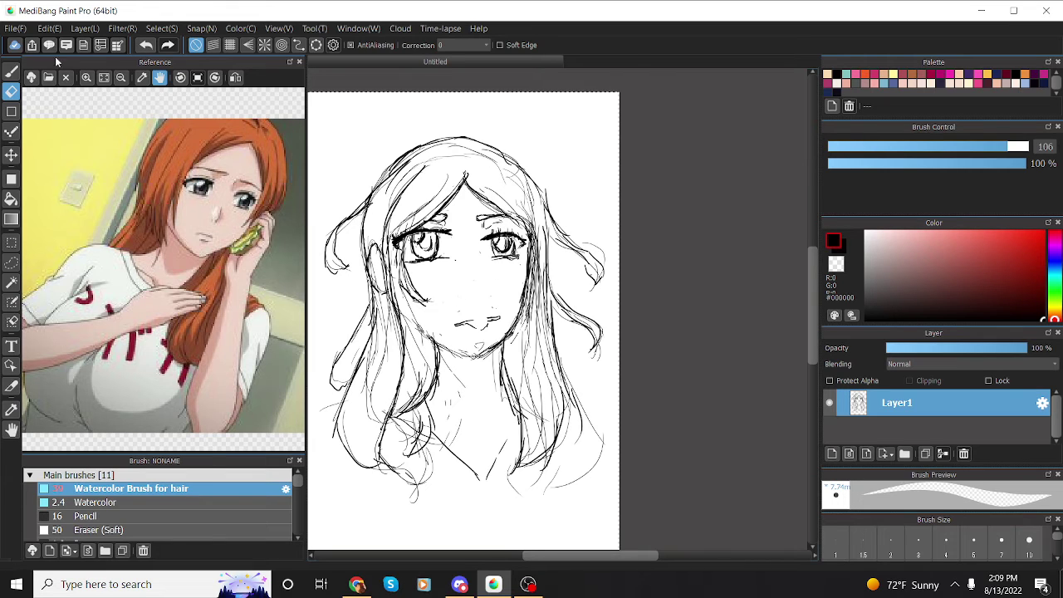
{"action": "key", "text": "b"}
{"action": "left_click_drag", "start_coordinate": [479, 271], "coordinate": [488, 299]}
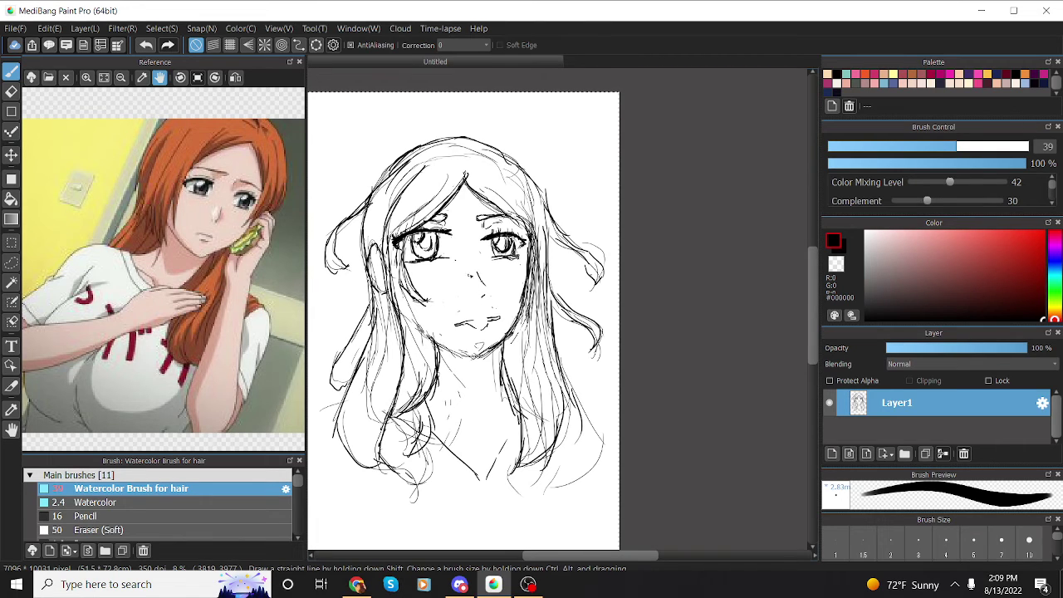
{"action": "left_click_drag", "start_coordinate": [471, 275], "coordinate": [468, 292]}
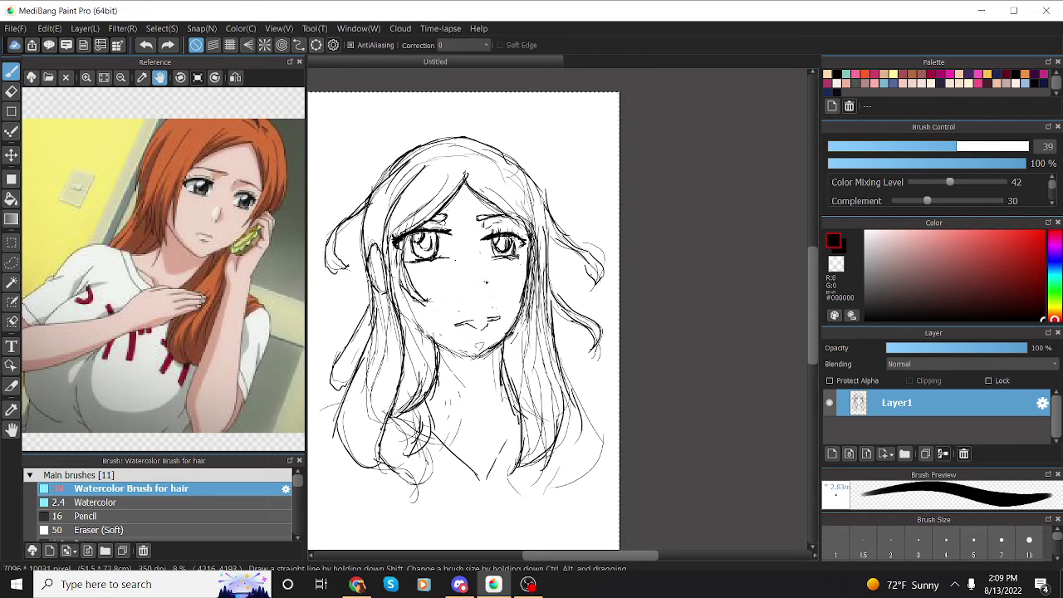
{"action": "left_click_drag", "start_coordinate": [481, 279], "coordinate": [494, 299]}
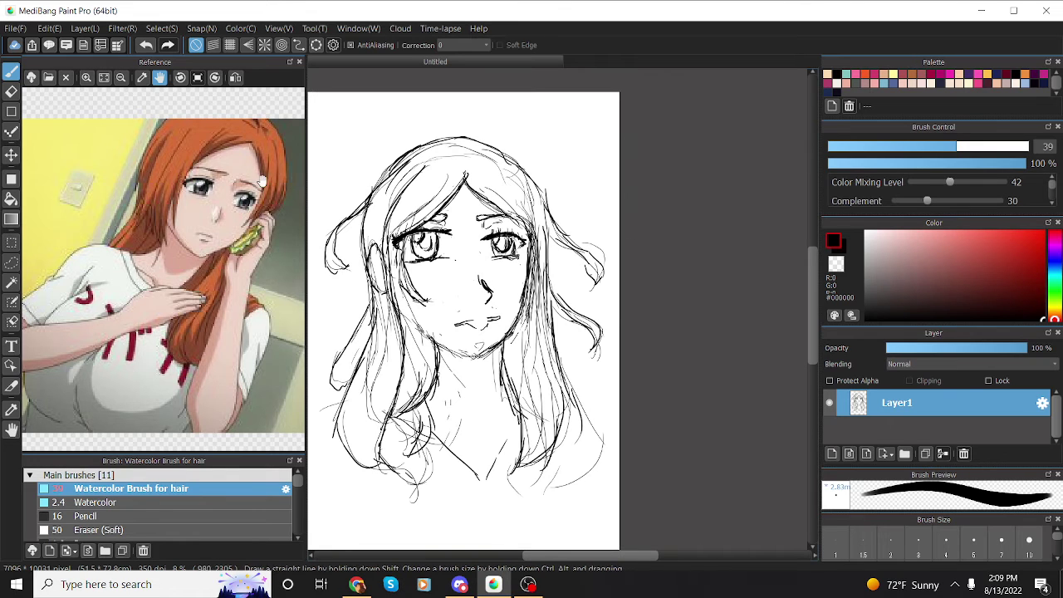
Step: Erase the inner lines of the right eye's iris and redraw its pupil
{"action": "key", "text": "e"}
{"action": "mouse_move", "coordinate": [501, 252]}
{"action": "left_mouse_down"}
{"action": "mouse_move", "coordinate": [509, 242]}
{"action": "mouse_move", "coordinate": [512, 254]}
{"action": "left_mouse_up"}
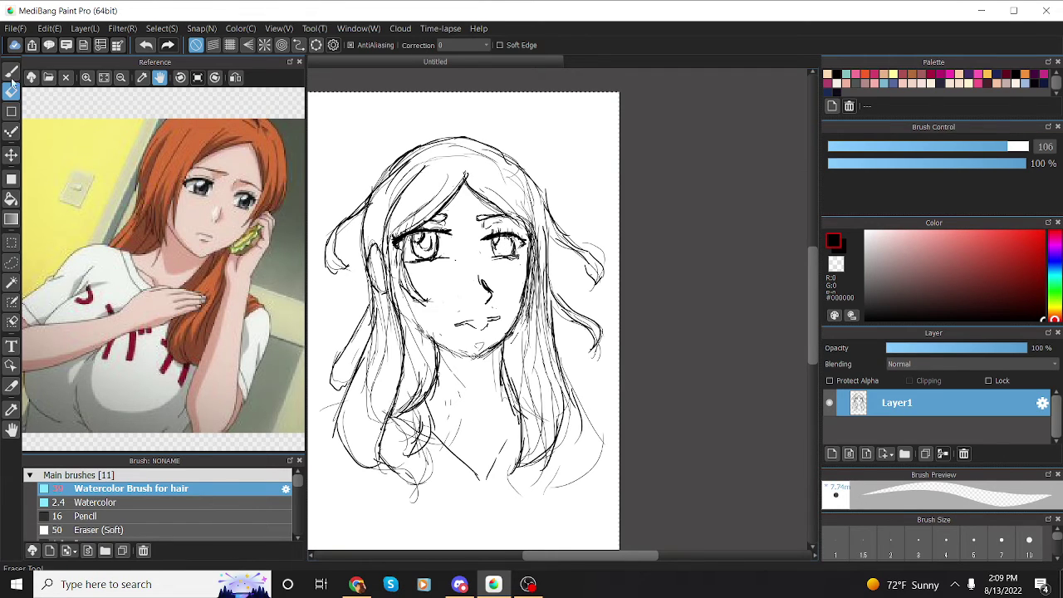
{"action": "key", "text": "b"}
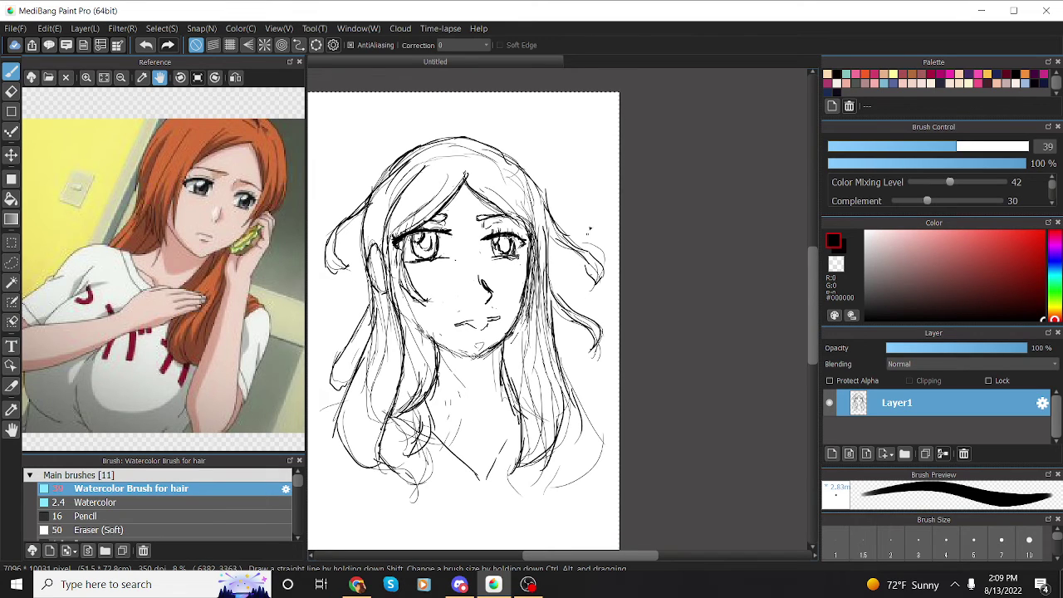
{"action": "left_click", "coordinate": [11, 92]}
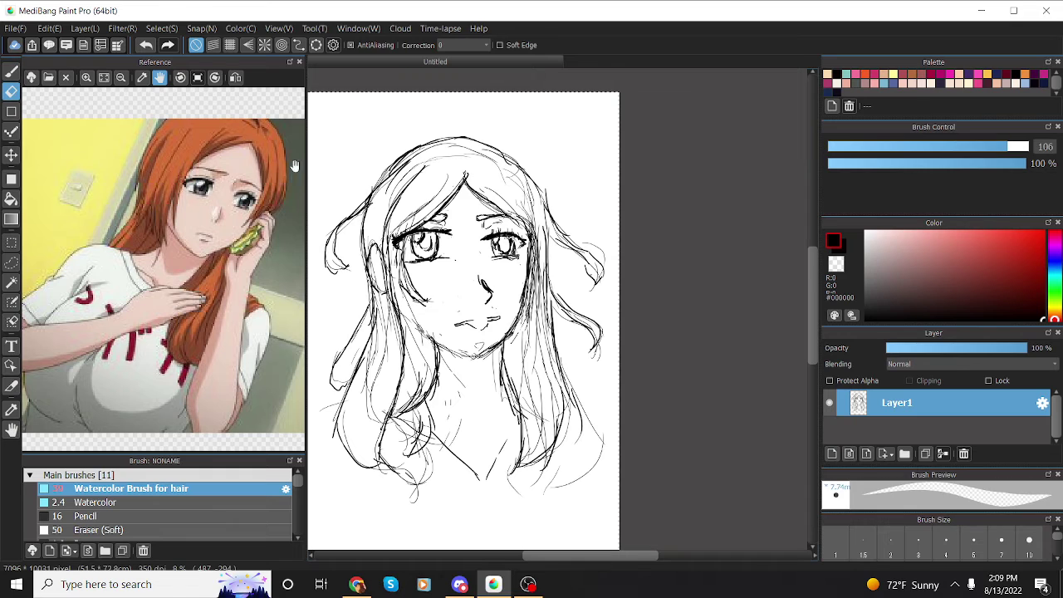
Step: Lasso both eyes, transform them to sit slightly lower and further right on the face, and clear the selection
{"action": "left_click", "coordinate": [11, 262]}
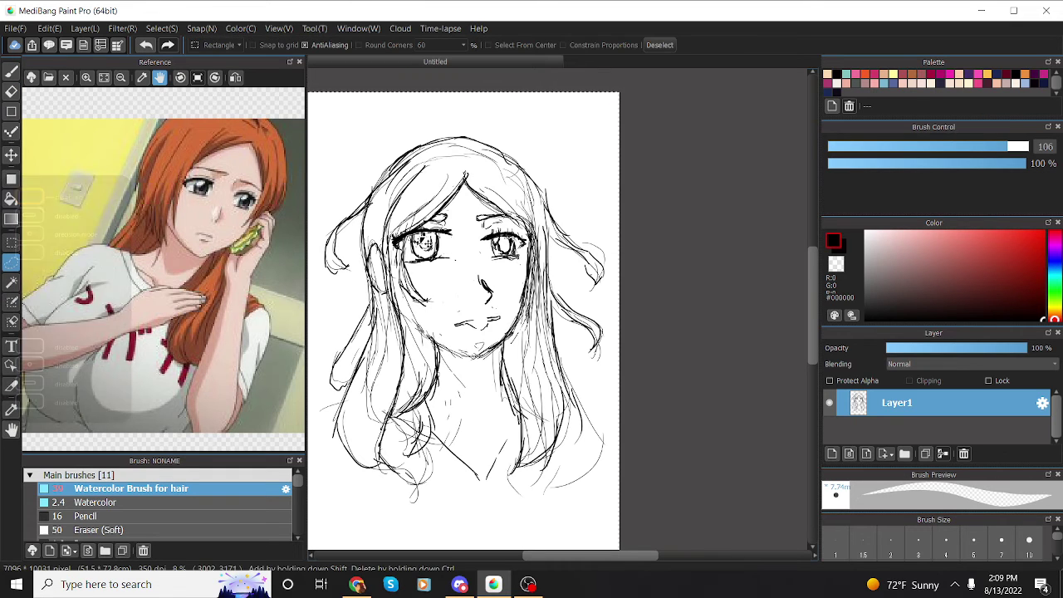
{"action": "left_click", "coordinate": [161, 28]}
{"action": "left_click", "coordinate": [176, 41]}
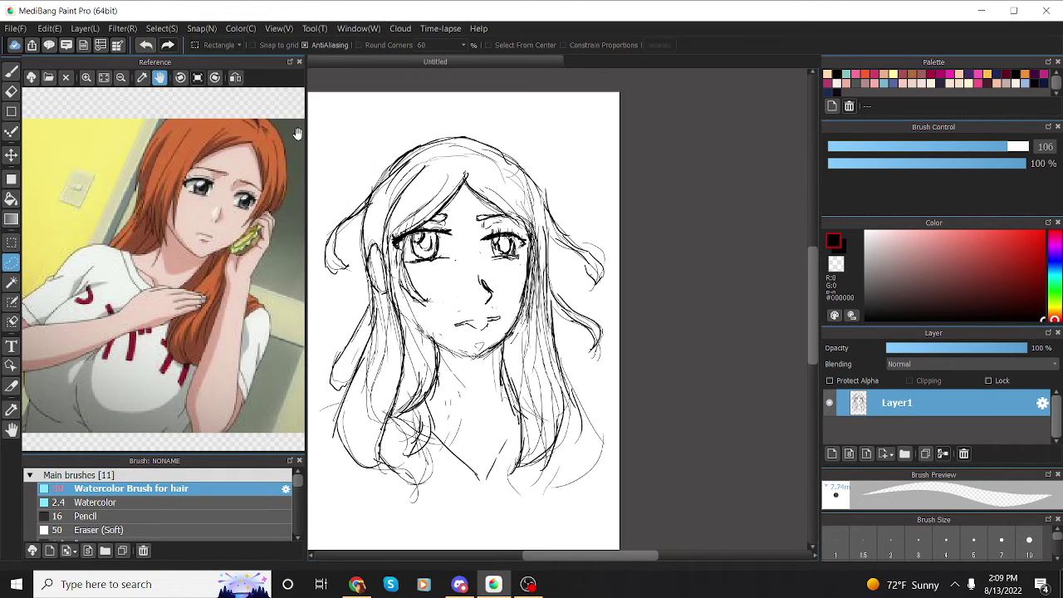
{"action": "mouse_move", "coordinate": [434, 227]}
{"action": "left_mouse_down"}
{"action": "mouse_move", "coordinate": [507, 230]}
{"action": "mouse_move", "coordinate": [529, 249]}
{"action": "mouse_move", "coordinate": [415, 271]}
{"action": "mouse_move", "coordinate": [397, 254]}
{"action": "mouse_move", "coordinate": [401, 235]}
{"action": "mouse_move", "coordinate": [437, 238]}
{"action": "left_mouse_up"}
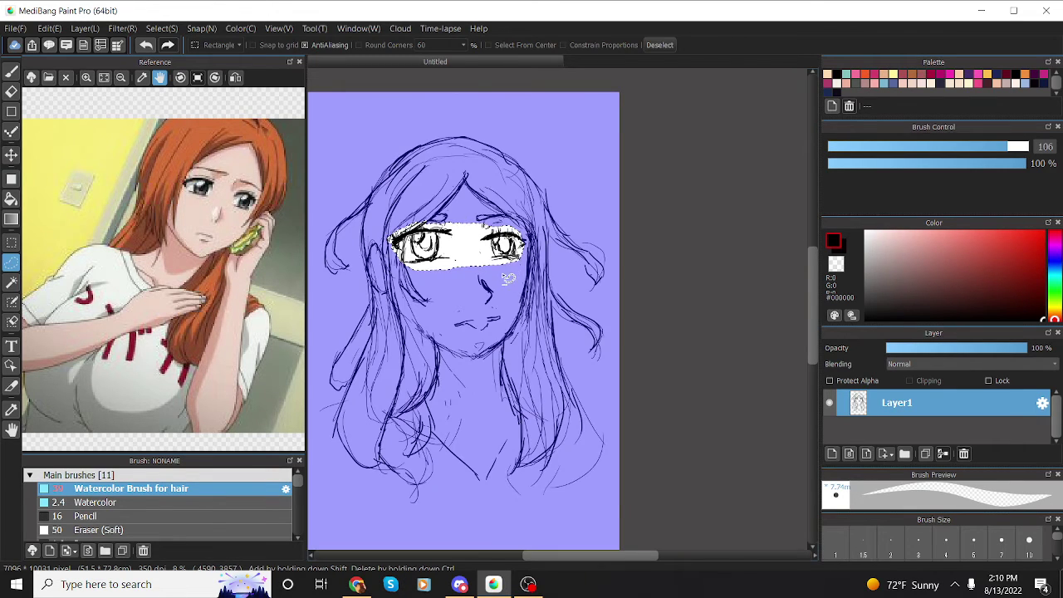
{"action": "key", "text": "ctrl+t"}
{"action": "left_click_drag", "start_coordinate": [503, 231], "coordinate": [509, 242]}
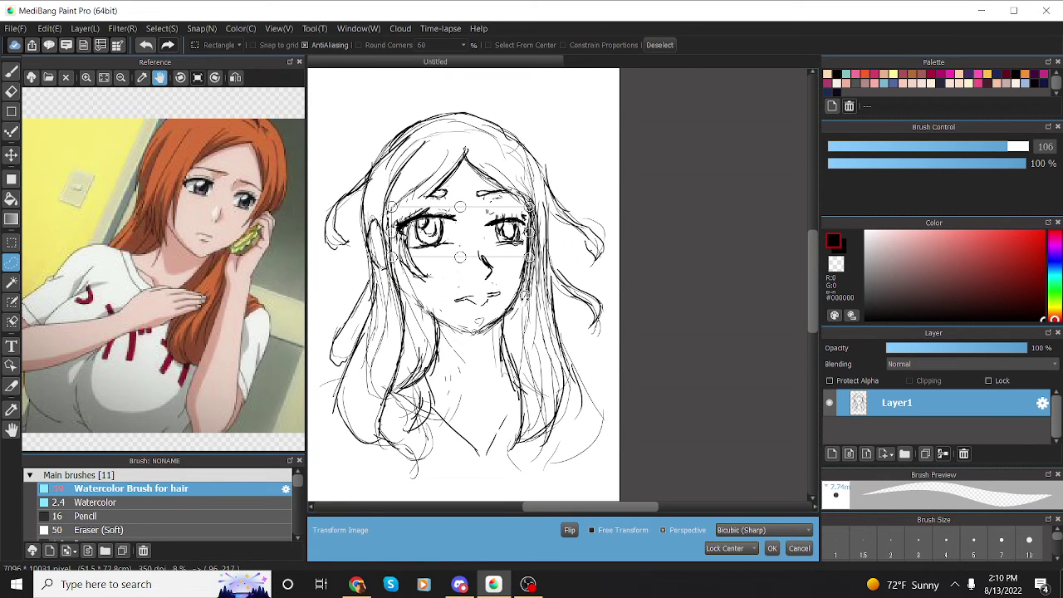
{"action": "key", "text": "Return"}
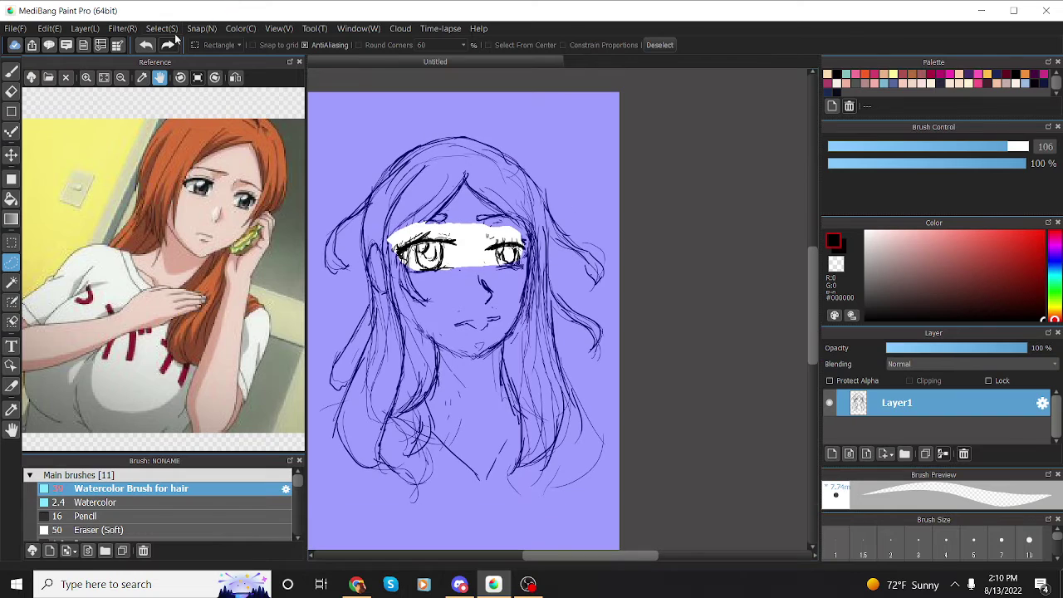
{"action": "left_click", "coordinate": [176, 30]}
{"action": "left_click", "coordinate": [199, 62]}
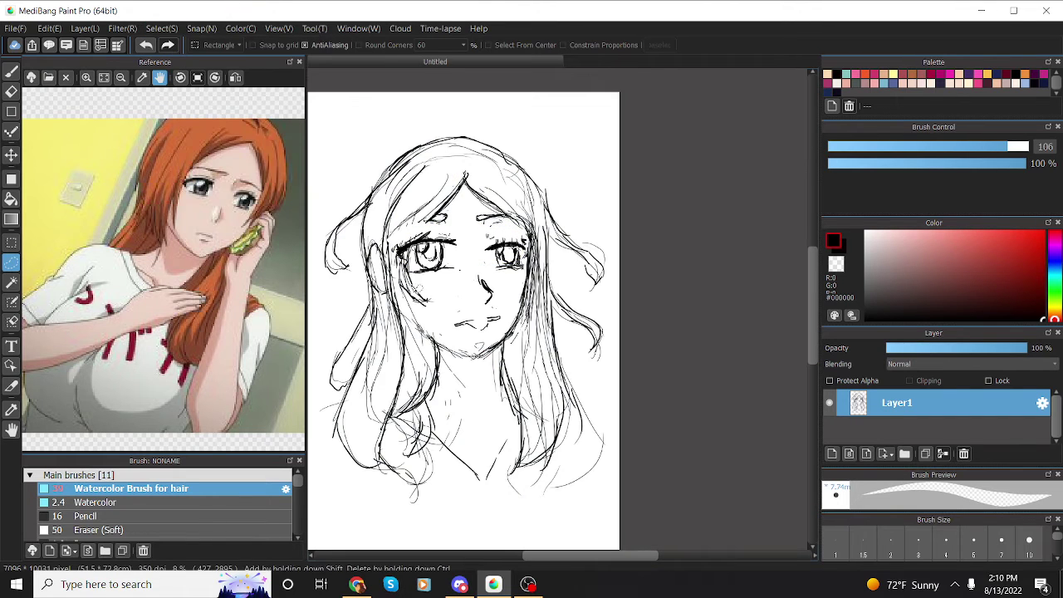
Step: Redraw the hair strands beside both eyes and thicken the lines along both sides of the neck
{"action": "key", "text": "b"}
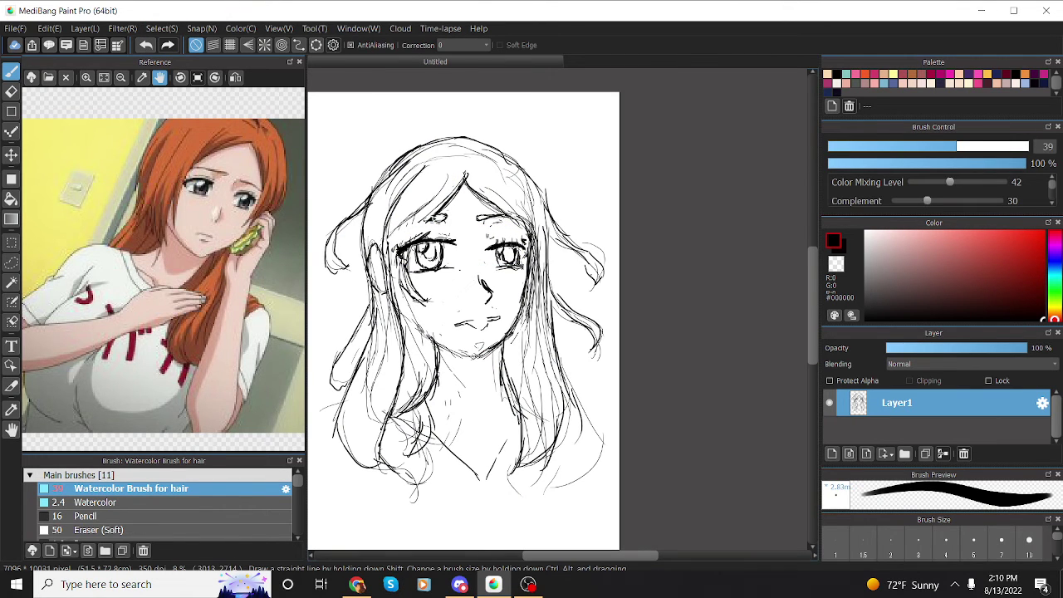
{"action": "mouse_move", "coordinate": [433, 217]}
{"action": "left_mouse_down"}
{"action": "mouse_move", "coordinate": [407, 254]}
{"action": "mouse_move", "coordinate": [422, 305]}
{"action": "left_mouse_up"}
{"action": "left_click_drag", "start_coordinate": [531, 242], "coordinate": [529, 295]}
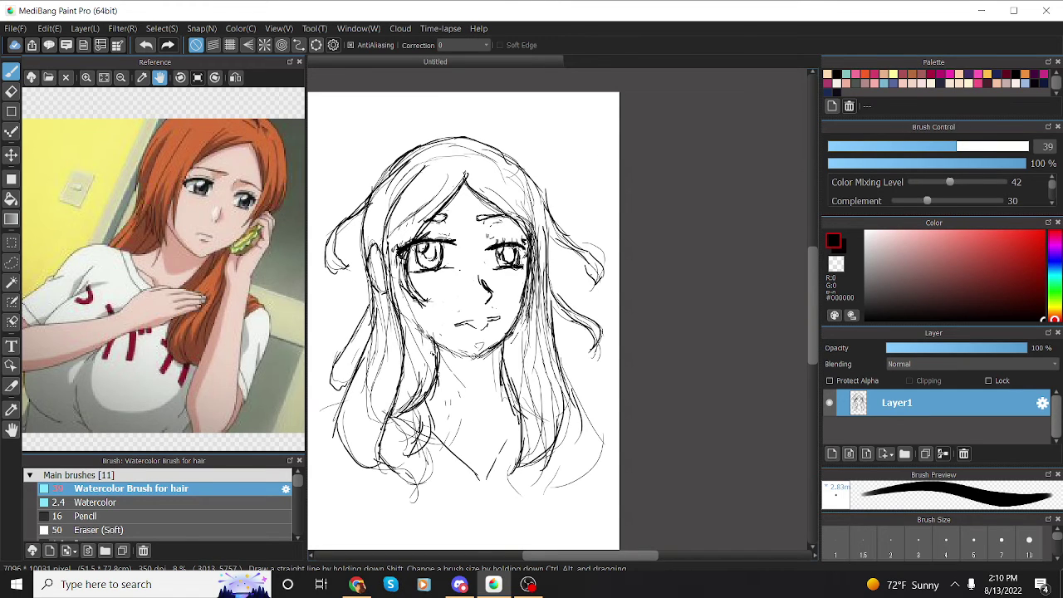
{"action": "mouse_move", "coordinate": [436, 340]}
{"action": "left_mouse_down"}
{"action": "mouse_move", "coordinate": [433, 393]}
{"action": "mouse_move", "coordinate": [408, 414]}
{"action": "left_mouse_up"}
{"action": "mouse_move", "coordinate": [505, 342]}
{"action": "left_mouse_down"}
{"action": "mouse_move", "coordinate": [508, 394]}
{"action": "mouse_move", "coordinate": [536, 418]}
{"action": "left_mouse_up"}
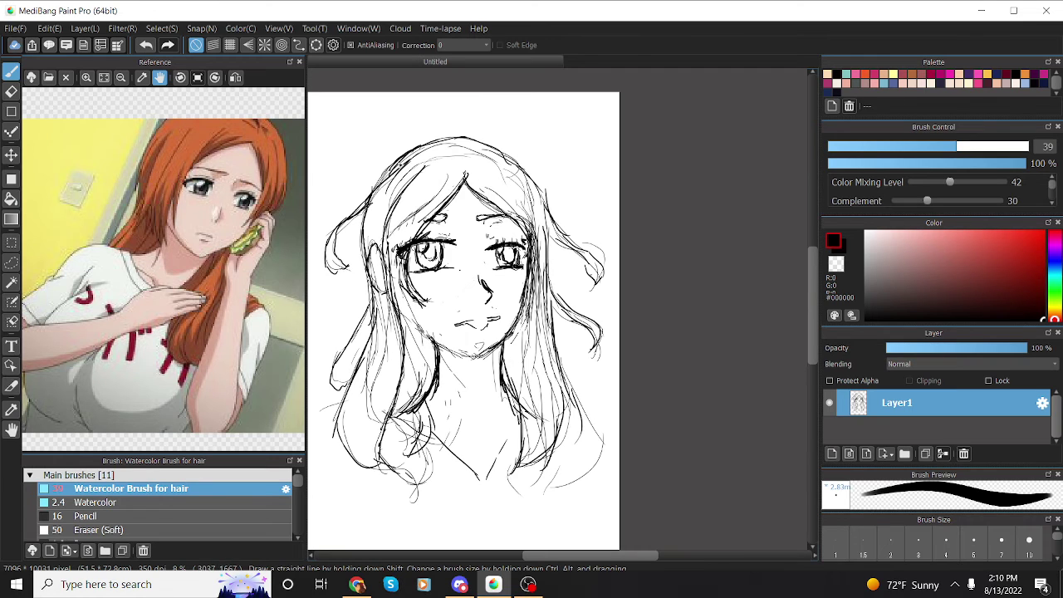
Step: Add strands to the left bang and extend the right outer locks down into a long curled tip
{"action": "left_click_drag", "start_coordinate": [448, 171], "coordinate": [390, 253]}
{"action": "mouse_move", "coordinate": [412, 215]}
{"action": "left_mouse_down"}
{"action": "mouse_move", "coordinate": [395, 271]}
{"action": "mouse_move", "coordinate": [409, 293]}
{"action": "left_mouse_up"}
{"action": "mouse_move", "coordinate": [536, 205]}
{"action": "left_mouse_down"}
{"action": "mouse_move", "coordinate": [560, 355]}
{"action": "mouse_move", "coordinate": [595, 444]}
{"action": "mouse_move", "coordinate": [578, 478]}
{"action": "left_mouse_up"}
{"action": "mouse_move", "coordinate": [540, 405]}
{"action": "left_mouse_down"}
{"action": "mouse_move", "coordinate": [549, 453]}
{"action": "mouse_move", "coordinate": [504, 526]}
{"action": "mouse_move", "coordinate": [511, 538]}
{"action": "left_mouse_up"}
{"action": "left_click_drag", "start_coordinate": [512, 538], "coordinate": [563, 486]}
{"action": "left_click_drag", "start_coordinate": [591, 450], "coordinate": [549, 493]}
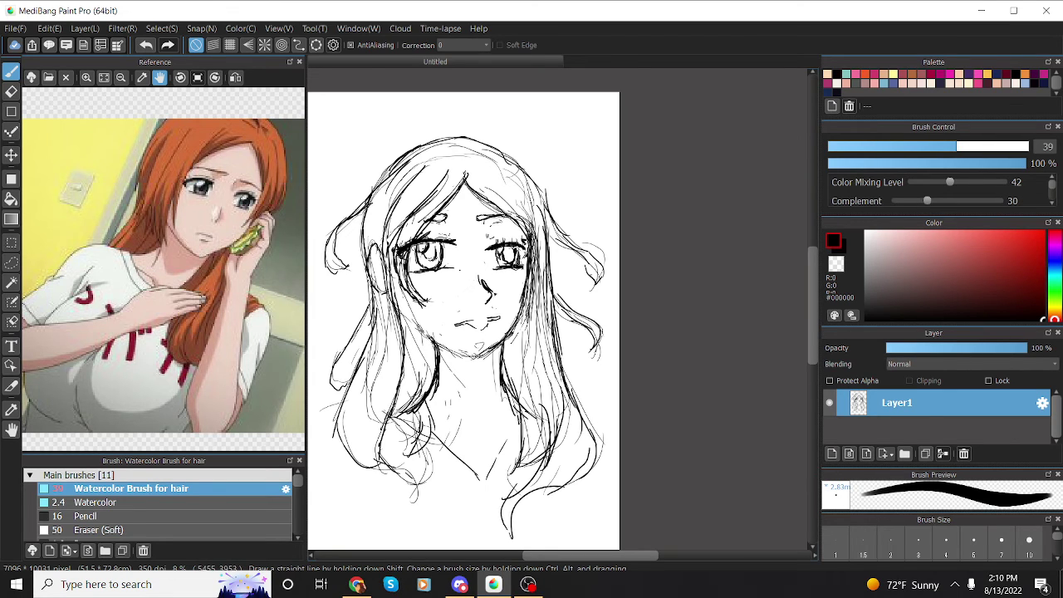
Step: Extend the lower left locks below the shoulder into a curled tip mirroring the right side
{"action": "left_click_drag", "start_coordinate": [362, 400], "coordinate": [337, 461]}
{"action": "mouse_move", "coordinate": [367, 443]}
{"action": "left_mouse_down"}
{"action": "mouse_move", "coordinate": [379, 494]}
{"action": "mouse_move", "coordinate": [433, 522]}
{"action": "left_mouse_up"}
{"action": "left_click_drag", "start_coordinate": [430, 488], "coordinate": [428, 518]}
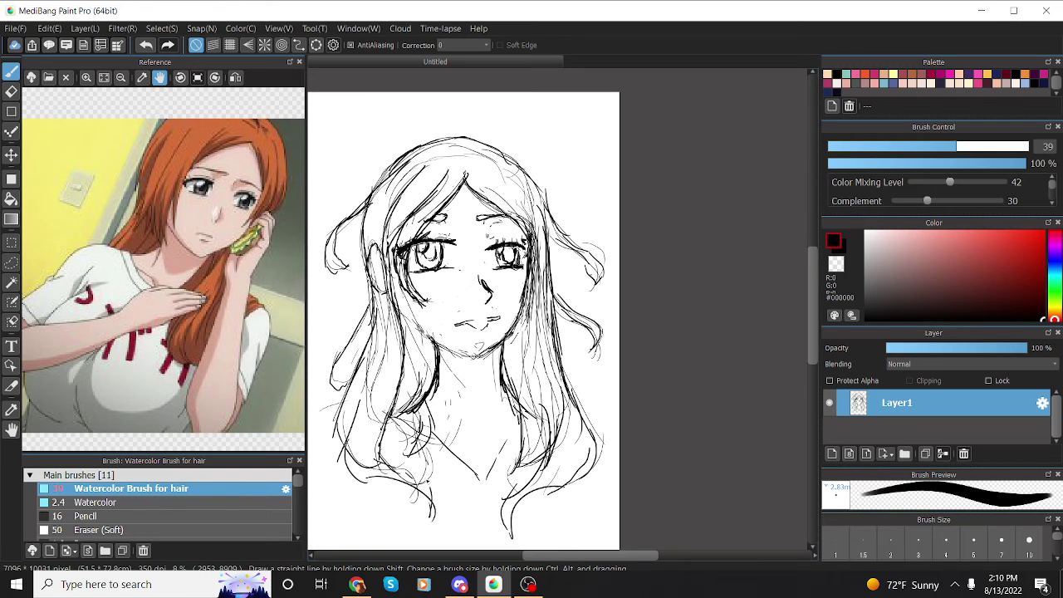
{"action": "left_click_drag", "start_coordinate": [409, 470], "coordinate": [430, 489]}
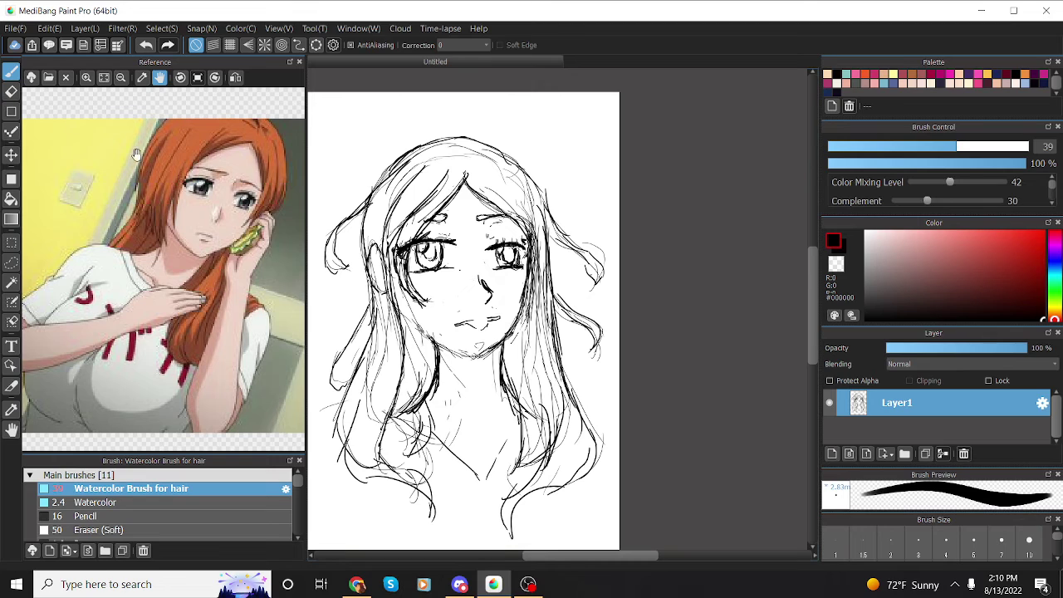
Step: Erase the mouth and strengthen the left cheek and jaw line with the brush
{"action": "left_click", "coordinate": [12, 91]}
{"action": "mouse_move", "coordinate": [467, 325]}
{"action": "left_mouse_down"}
{"action": "mouse_move", "coordinate": [451, 325]}
{"action": "mouse_move", "coordinate": [480, 323]}
{"action": "mouse_move", "coordinate": [465, 321]}
{"action": "mouse_move", "coordinate": [472, 334]}
{"action": "mouse_move", "coordinate": [462, 326]}
{"action": "mouse_move", "coordinate": [477, 325]}
{"action": "left_mouse_up"}
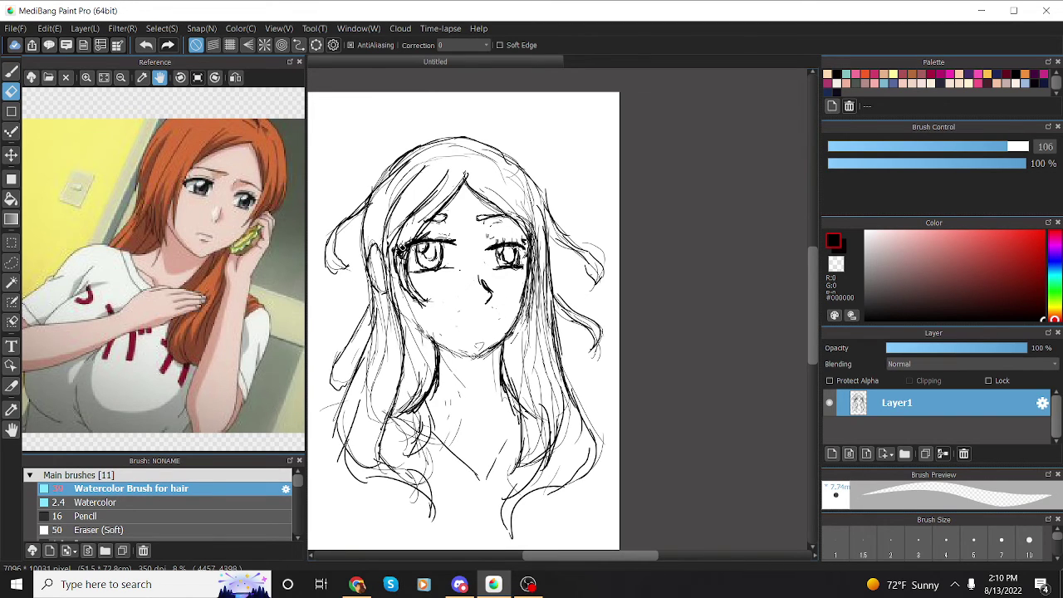
{"action": "left_click", "coordinate": [12, 71]}
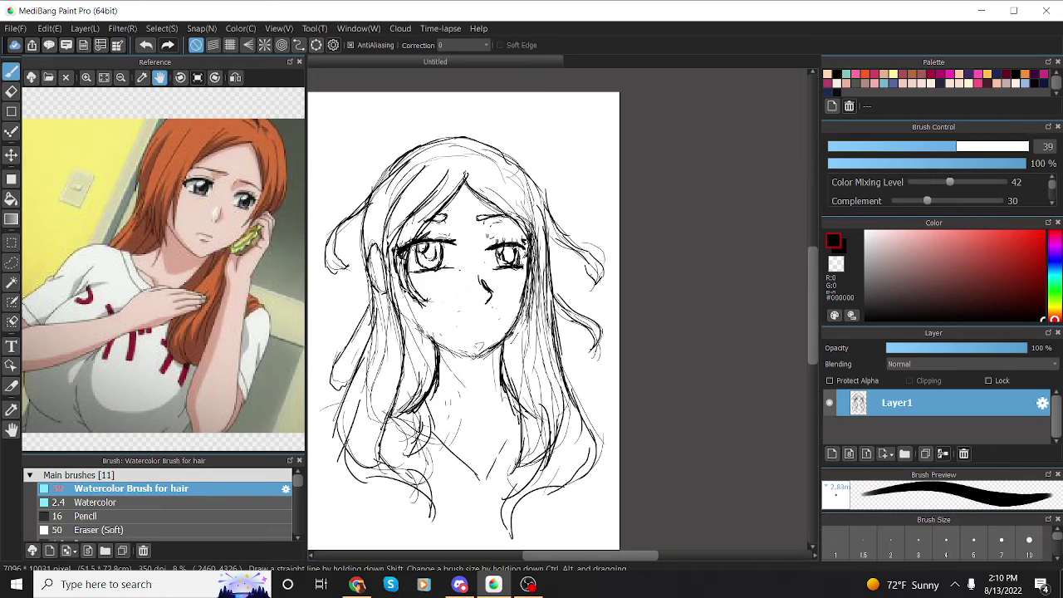
{"action": "left_click_drag", "start_coordinate": [401, 287], "coordinate": [450, 355]}
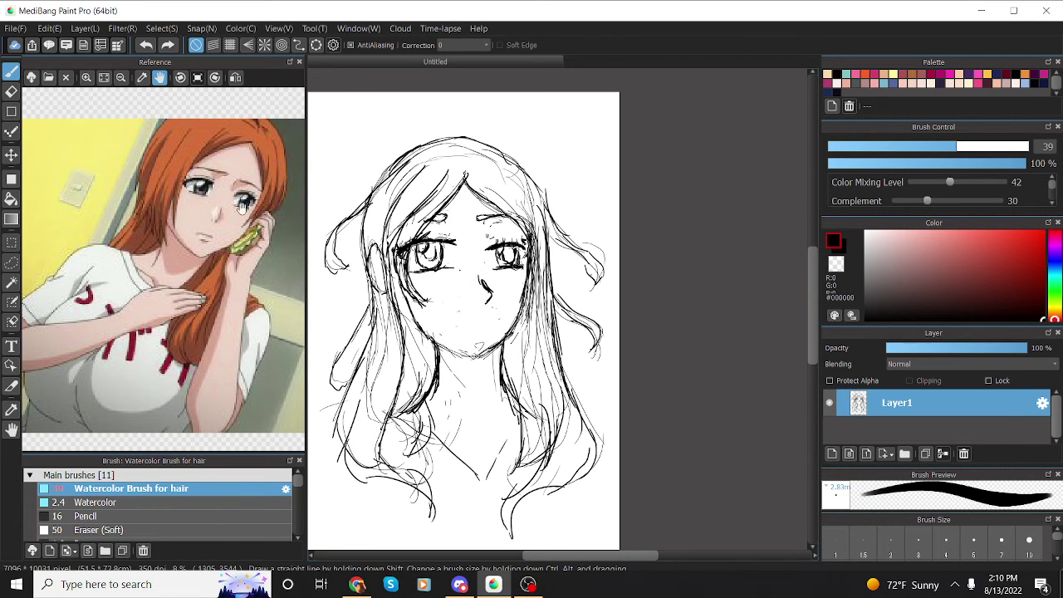
Step: Erase the rounded chin outline and redraw both jaw lines so they meet in a pointed chin
{"action": "left_click", "coordinate": [12, 91]}
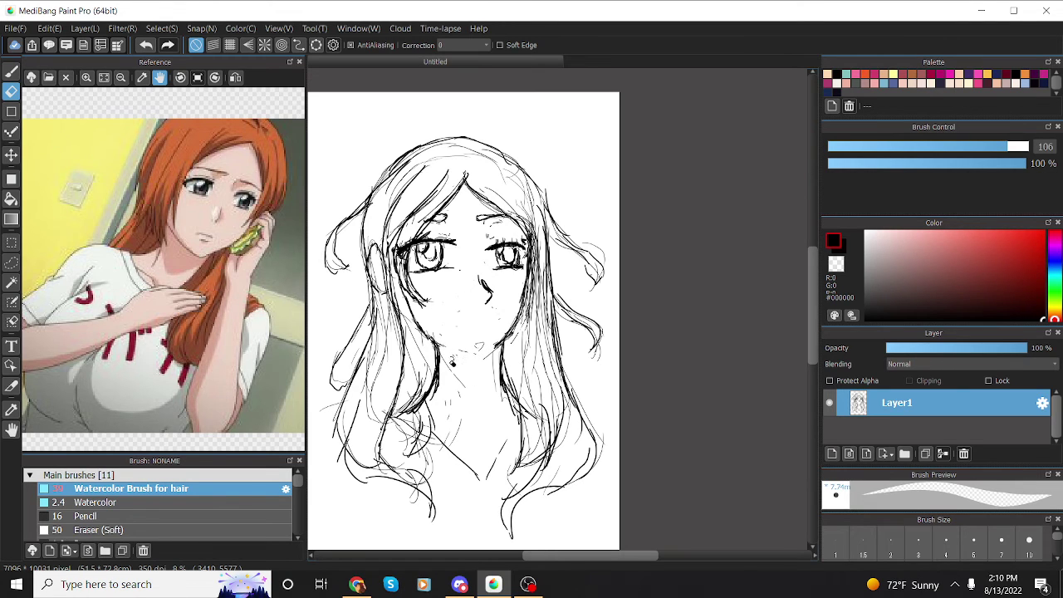
{"action": "left_click", "coordinate": [12, 70]}
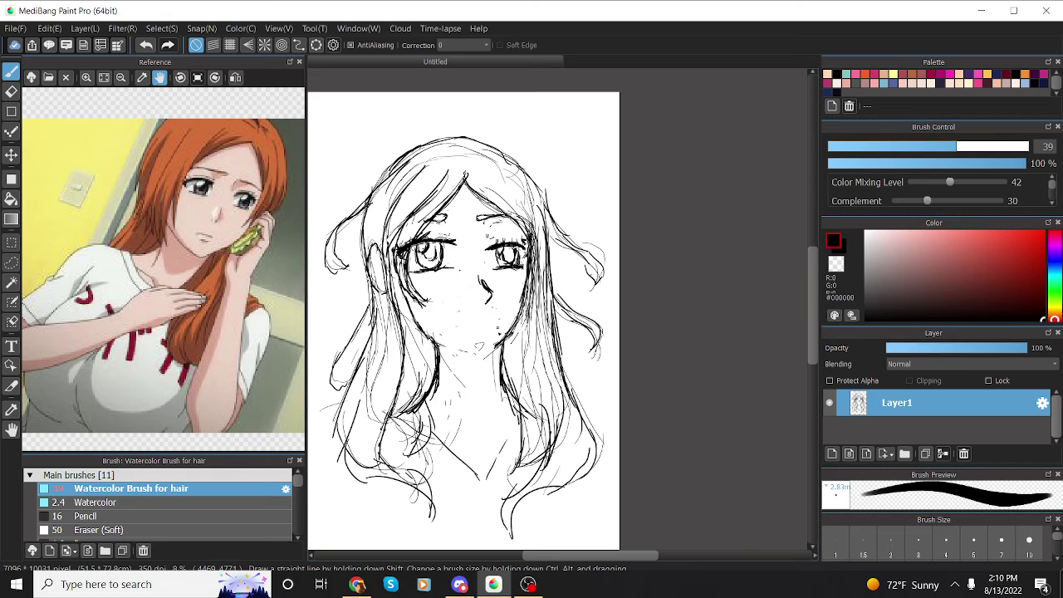
{"action": "left_click_drag", "start_coordinate": [523, 309], "coordinate": [478, 364]}
{"action": "left_click_drag", "start_coordinate": [430, 336], "coordinate": [475, 362]}
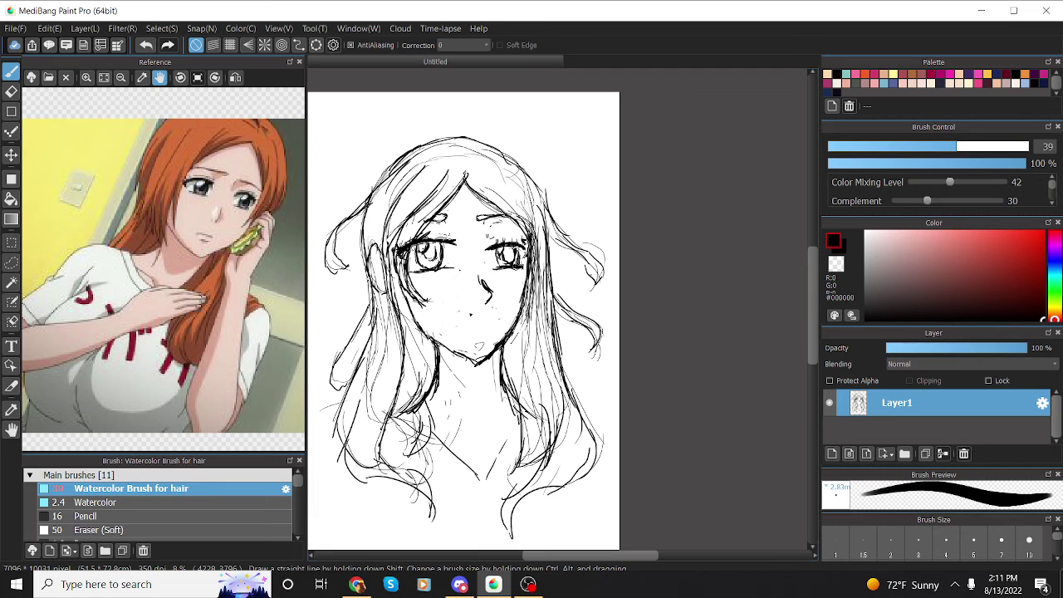
{"action": "left_click_drag", "start_coordinate": [419, 327], "coordinate": [480, 366]}
Step: Draw a wide open smiling mouth with inner teeth lines above the chin
{"action": "mouse_move", "coordinate": [462, 320]}
{"action": "left_mouse_down"}
{"action": "mouse_move", "coordinate": [510, 314]}
{"action": "mouse_move", "coordinate": [450, 324]}
{"action": "mouse_move", "coordinate": [475, 343]}
{"action": "mouse_move", "coordinate": [504, 319]}
{"action": "mouse_move", "coordinate": [478, 342]}
{"action": "mouse_move", "coordinate": [470, 320]}
{"action": "mouse_move", "coordinate": [457, 323]}
{"action": "mouse_move", "coordinate": [476, 341]}
{"action": "left_mouse_up"}
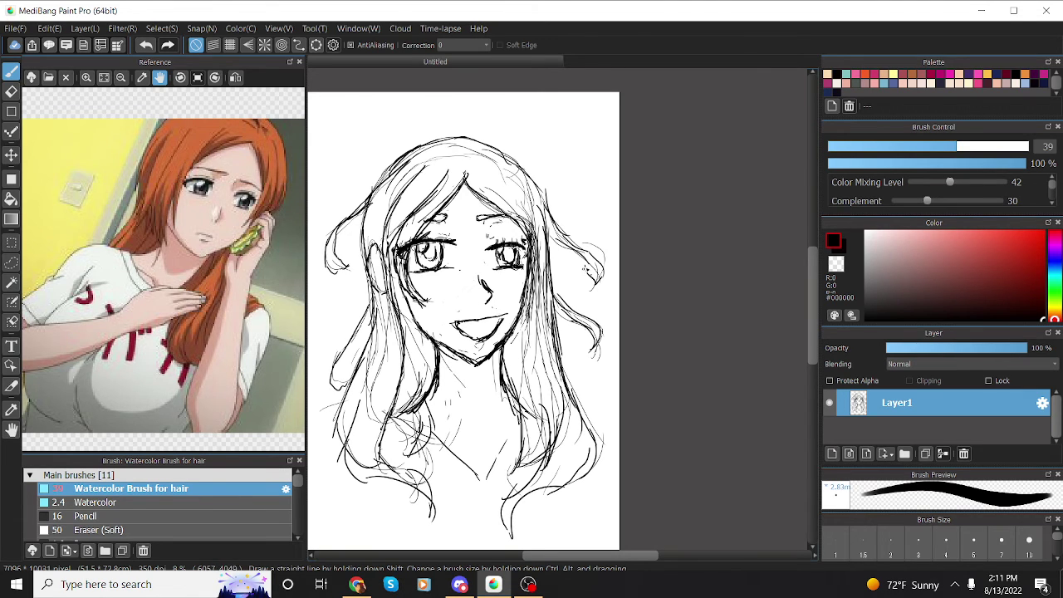
{"action": "left_click_drag", "start_coordinate": [458, 329], "coordinate": [500, 327]}
Step: Erase the heavy nose line and redraw the nose as a thinner angled stroke
{"action": "key", "text": "e"}
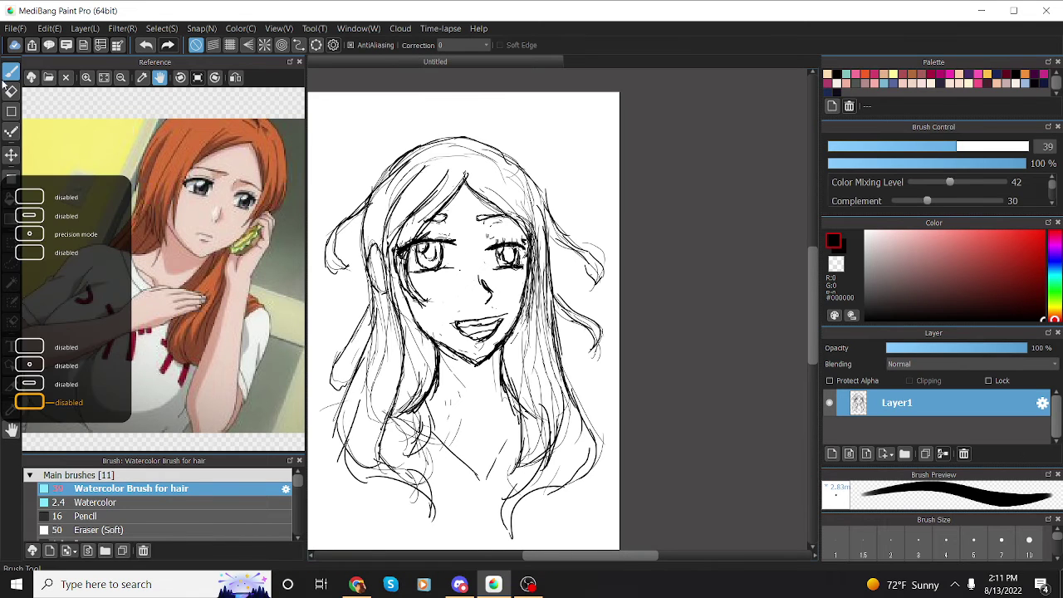
{"action": "left_click_drag", "start_coordinate": [481, 284], "coordinate": [487, 304]}
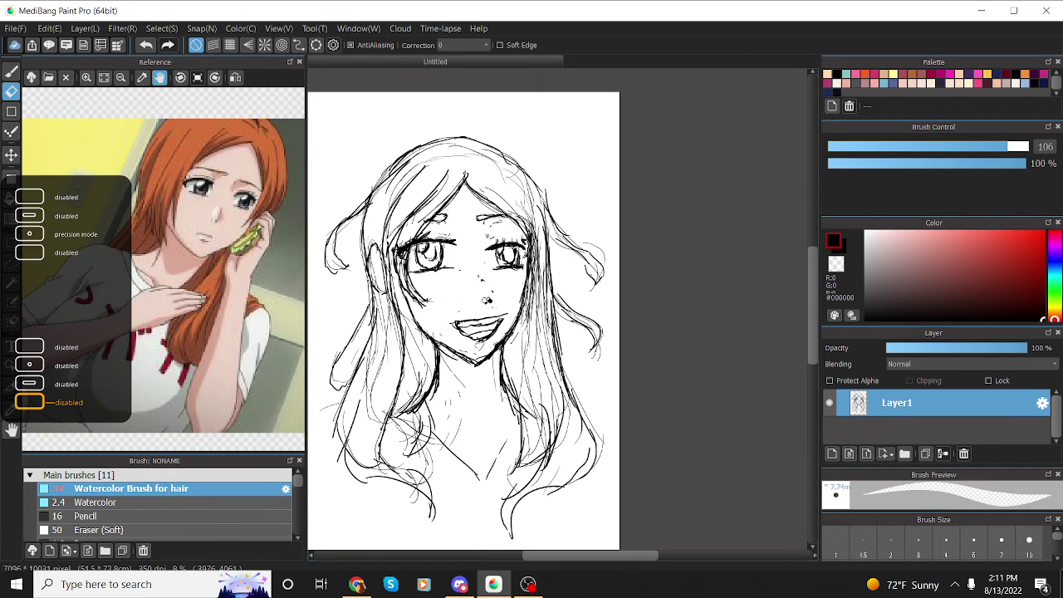
{"action": "key", "text": "b"}
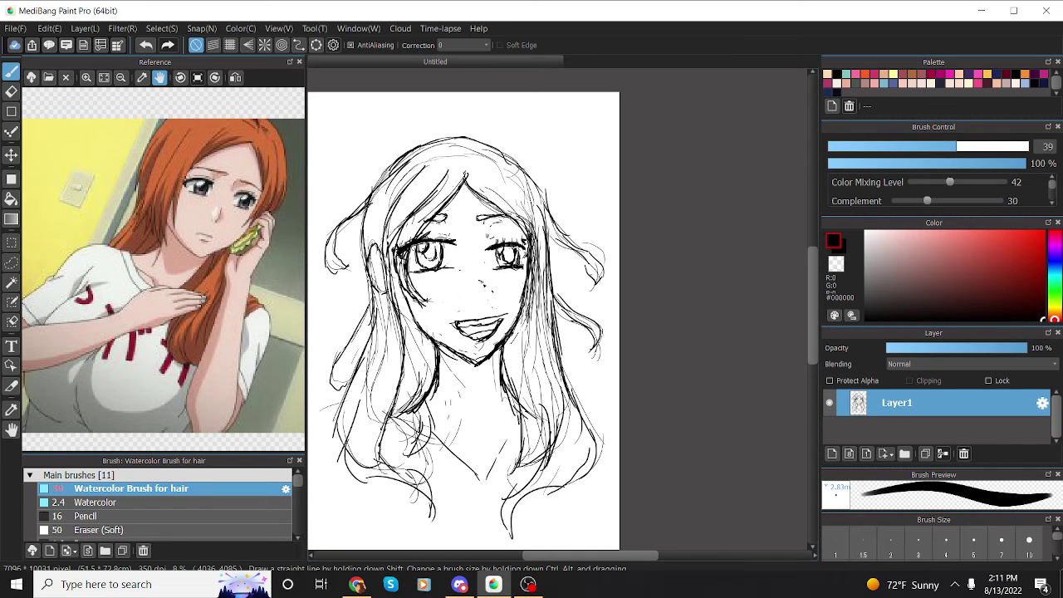
{"action": "left_click_drag", "start_coordinate": [481, 276], "coordinate": [486, 308]}
Step: Erase the wide smiling mouth and replace it with a small, slightly open mouth
{"action": "left_click", "coordinate": [11, 91]}
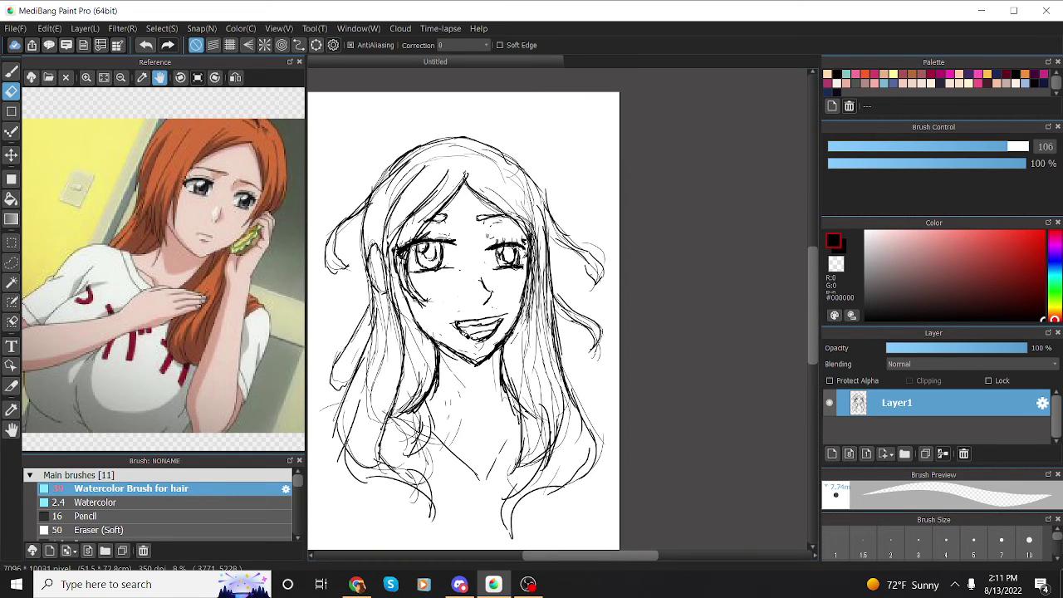
{"action": "left_click_drag", "start_coordinate": [456, 324], "coordinate": [496, 318]}
{"action": "mouse_move", "coordinate": [497, 318]}
{"action": "left_mouse_down"}
{"action": "mouse_move", "coordinate": [458, 321]}
{"action": "mouse_move", "coordinate": [492, 327]}
{"action": "mouse_move", "coordinate": [466, 330]}
{"action": "mouse_move", "coordinate": [493, 339]}
{"action": "mouse_move", "coordinate": [471, 341]}
{"action": "mouse_move", "coordinate": [502, 328]}
{"action": "mouse_move", "coordinate": [479, 344]}
{"action": "left_mouse_up"}
{"action": "left_click", "coordinate": [11, 71]}
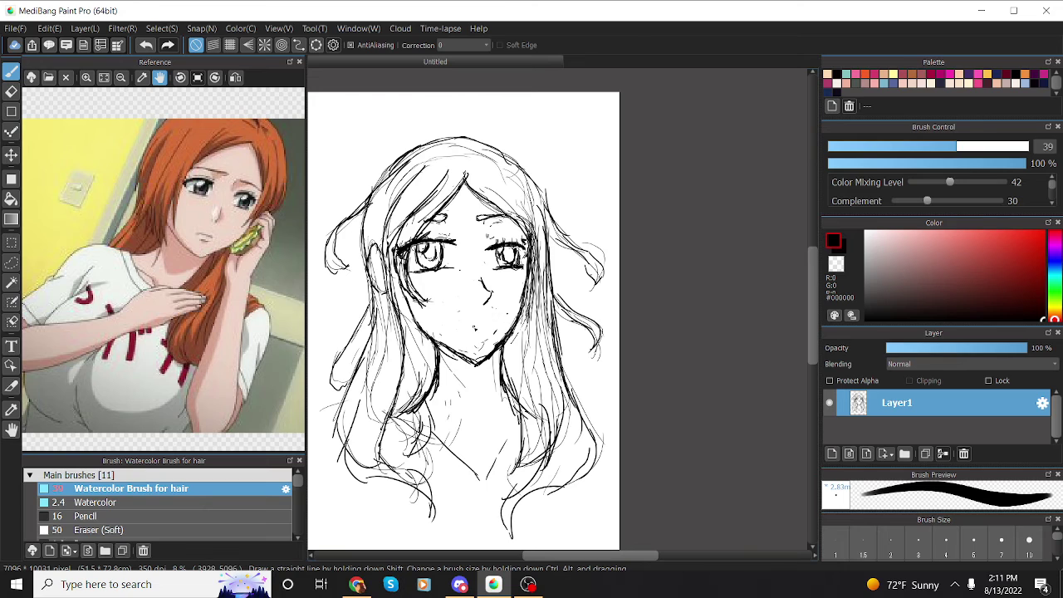
{"action": "mouse_move", "coordinate": [473, 332]}
{"action": "left_mouse_down"}
{"action": "mouse_move", "coordinate": [501, 324]}
{"action": "mouse_move", "coordinate": [490, 327]}
{"action": "left_mouse_up"}
Step: Erase the nose and the whole right eye, enlarging the eraser to 184 for the eye
{"action": "left_click", "coordinate": [12, 92]}
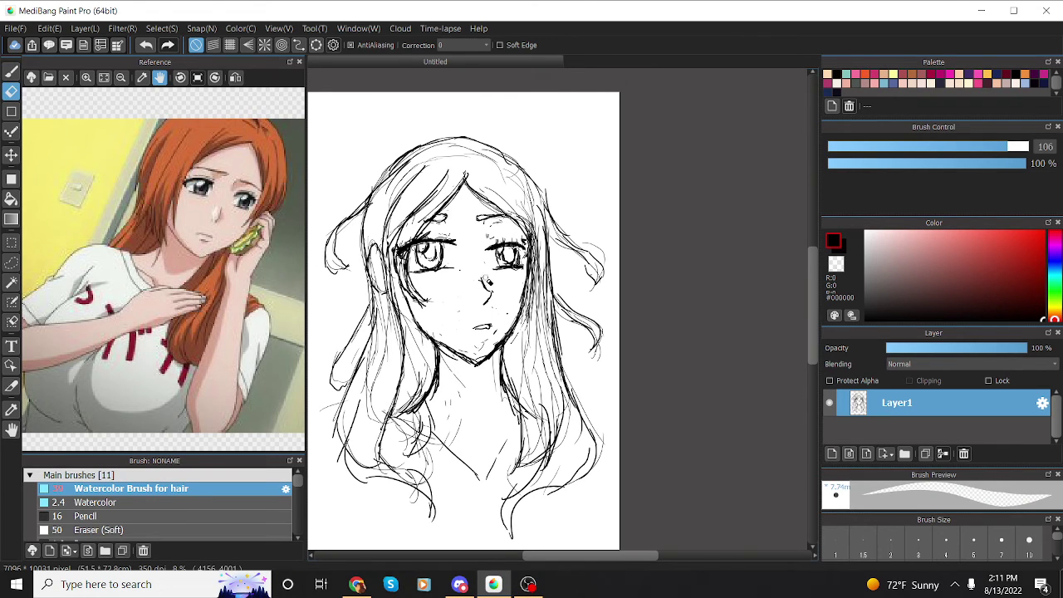
{"action": "left_click_drag", "start_coordinate": [487, 279], "coordinate": [490, 304]}
{"action": "mouse_move", "coordinate": [488, 254]}
{"action": "left_mouse_down"}
{"action": "mouse_move", "coordinate": [500, 271]}
{"action": "mouse_move", "coordinate": [505, 260]}
{"action": "left_mouse_up"}
{"action": "left_click_drag", "start_coordinate": [1007, 147], "coordinate": [1028, 147]}
{"action": "mouse_move", "coordinate": [492, 254]}
{"action": "left_mouse_down"}
{"action": "mouse_move", "coordinate": [516, 246]}
{"action": "mouse_move", "coordinate": [508, 271]}
{"action": "mouse_move", "coordinate": [519, 267]}
{"action": "left_mouse_up"}
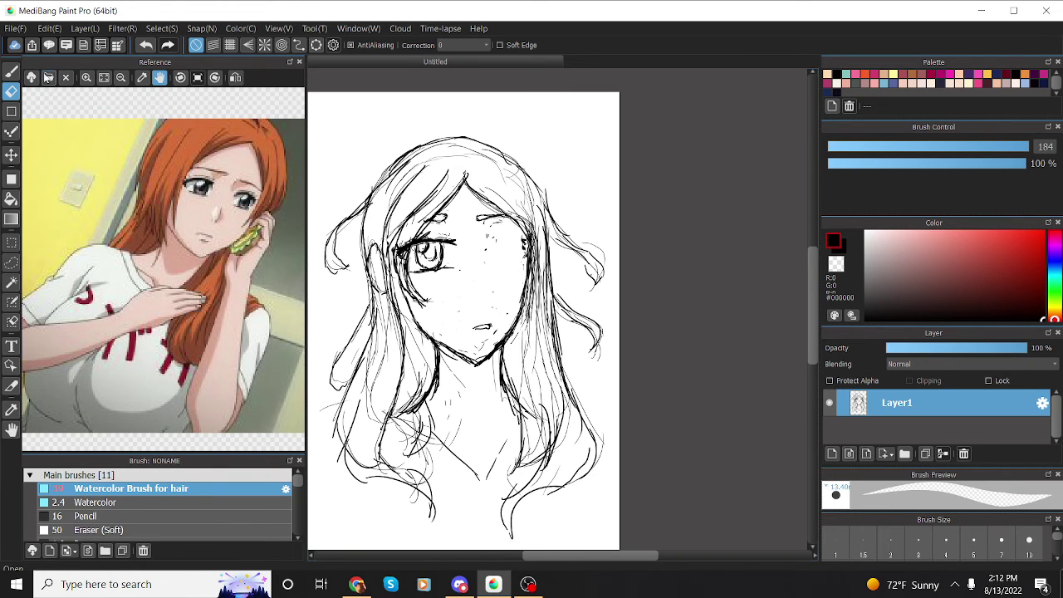
Step: Redraw the right eye with lids and iris, and add a new angled nose below it
{"action": "left_click", "coordinate": [10, 71]}
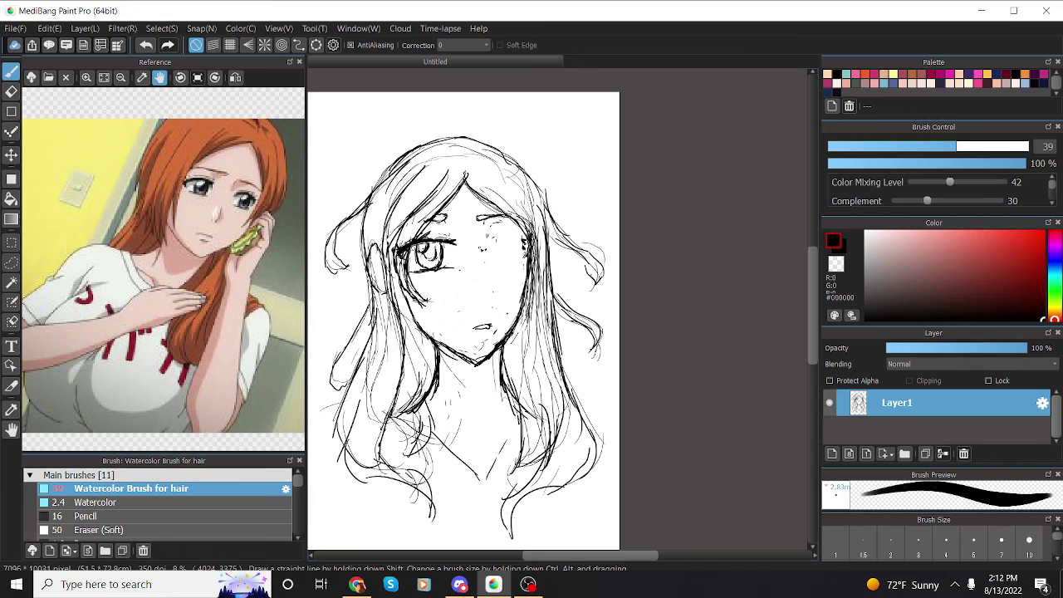
{"action": "mouse_move", "coordinate": [489, 243]}
{"action": "left_mouse_down"}
{"action": "mouse_move", "coordinate": [519, 251]}
{"action": "mouse_move", "coordinate": [520, 271]}
{"action": "left_mouse_up"}
{"action": "key", "text": "ctrl+z"}
{"action": "mouse_move", "coordinate": [488, 271]}
{"action": "left_mouse_down"}
{"action": "mouse_move", "coordinate": [521, 267]}
{"action": "mouse_move", "coordinate": [513, 243]}
{"action": "mouse_move", "coordinate": [522, 266]}
{"action": "left_mouse_up"}
{"action": "mouse_move", "coordinate": [490, 243]}
{"action": "left_mouse_down"}
{"action": "mouse_move", "coordinate": [495, 269]}
{"action": "mouse_move", "coordinate": [519, 264]}
{"action": "mouse_move", "coordinate": [517, 242]}
{"action": "mouse_move", "coordinate": [519, 259]}
{"action": "mouse_move", "coordinate": [496, 268]}
{"action": "mouse_move", "coordinate": [519, 256]}
{"action": "mouse_move", "coordinate": [515, 266]}
{"action": "mouse_move", "coordinate": [503, 247]}
{"action": "mouse_move", "coordinate": [501, 267]}
{"action": "mouse_move", "coordinate": [518, 250]}
{"action": "mouse_move", "coordinate": [481, 246]}
{"action": "mouse_move", "coordinate": [537, 256]}
{"action": "mouse_move", "coordinate": [498, 314]}
{"action": "left_mouse_up"}
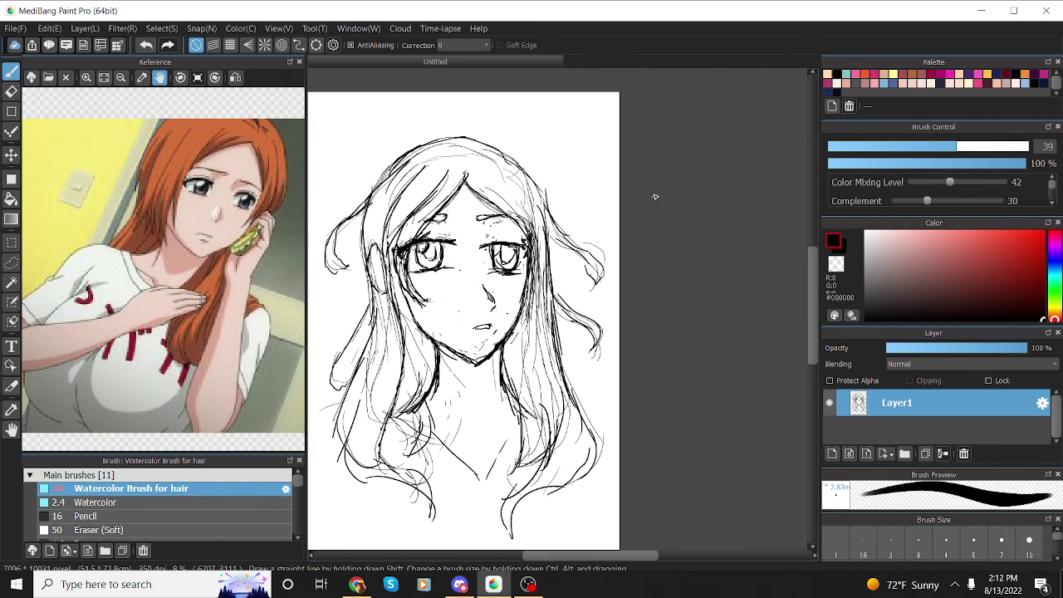
Step: Clean up the lower edge of the right eye with the eraser
{"action": "left_click", "coordinate": [15, 93]}
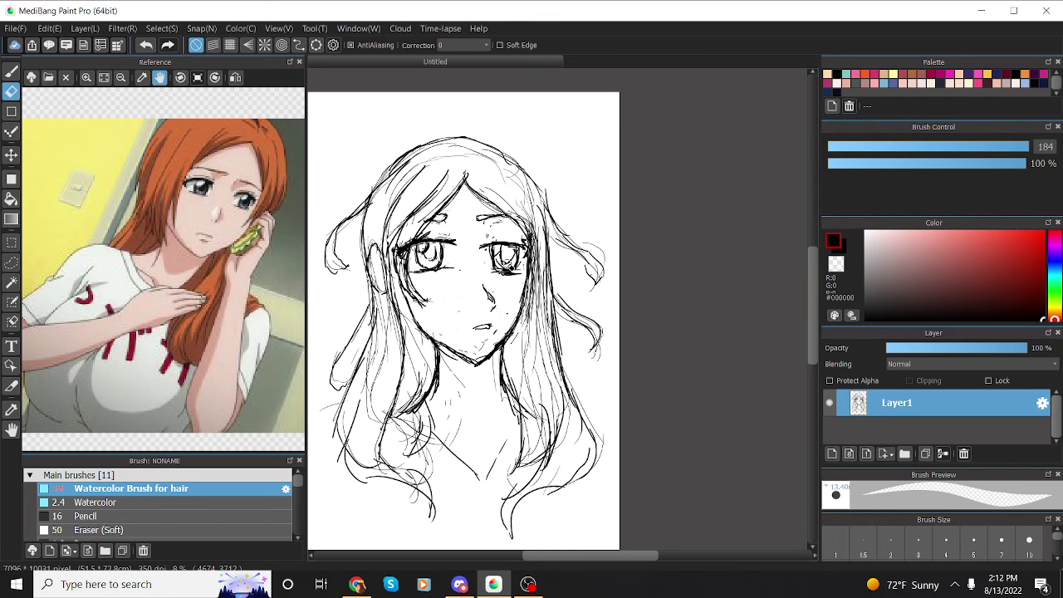
{"action": "mouse_move", "coordinate": [516, 270]}
{"action": "left_mouse_down"}
{"action": "mouse_move", "coordinate": [527, 265]}
{"action": "mouse_move", "coordinate": [505, 272]}
{"action": "left_mouse_up"}
Step: Thicken the lower left hair locks with brush strokes and extend their curled tip
{"action": "left_click", "coordinate": [10, 72]}
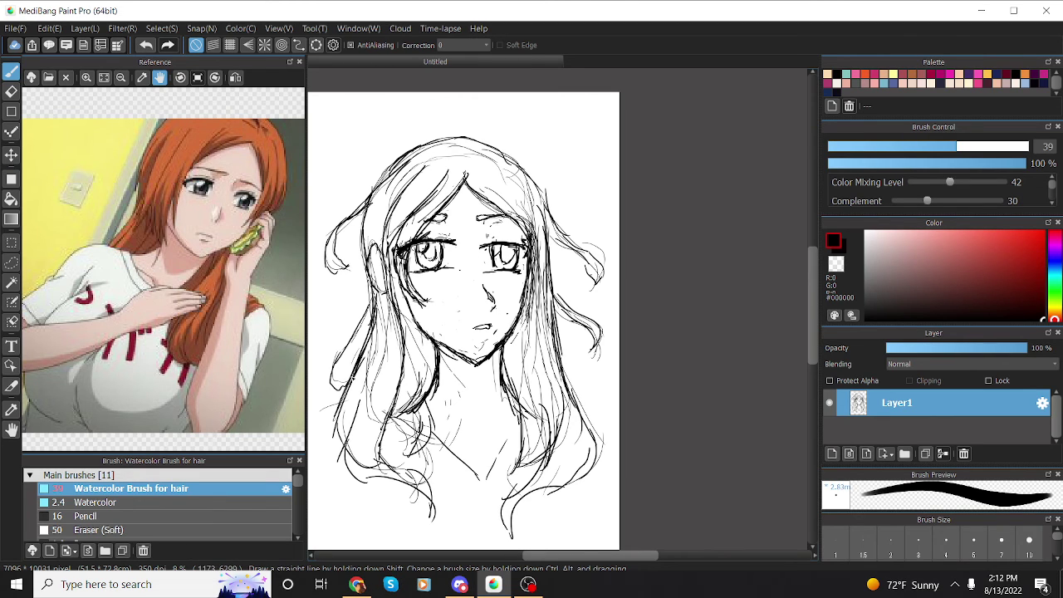
{"action": "left_click_drag", "start_coordinate": [437, 503], "coordinate": [441, 524]}
{"action": "mouse_move", "coordinate": [391, 440]}
{"action": "left_mouse_down"}
{"action": "mouse_move", "coordinate": [424, 463]}
{"action": "mouse_move", "coordinate": [428, 510]}
{"action": "left_mouse_up"}
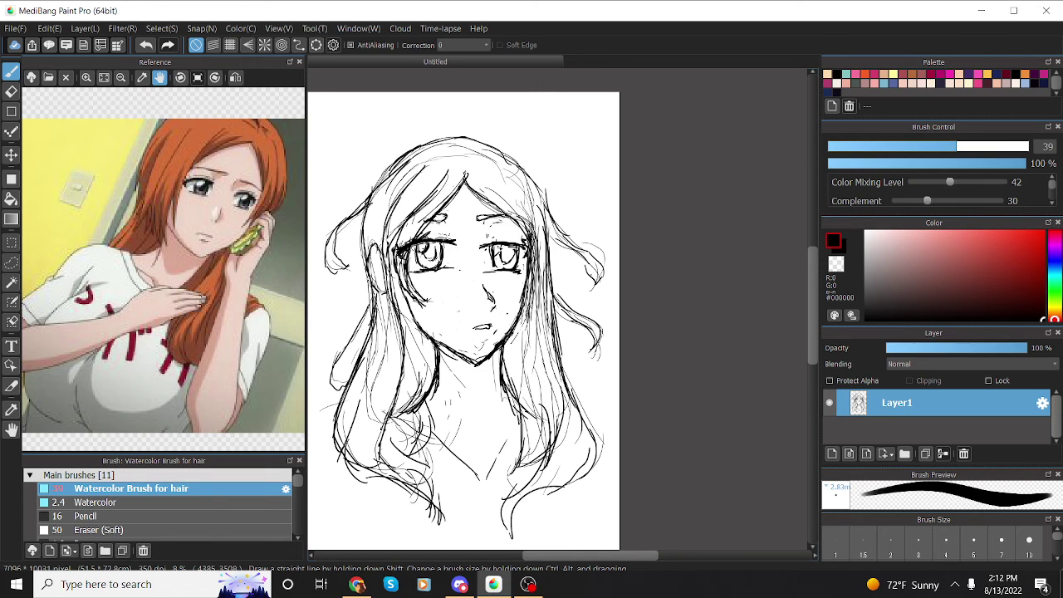
Step: Erase part of the right iris and redraw the right eye's lower lid with the brush
{"action": "key", "text": "e"}
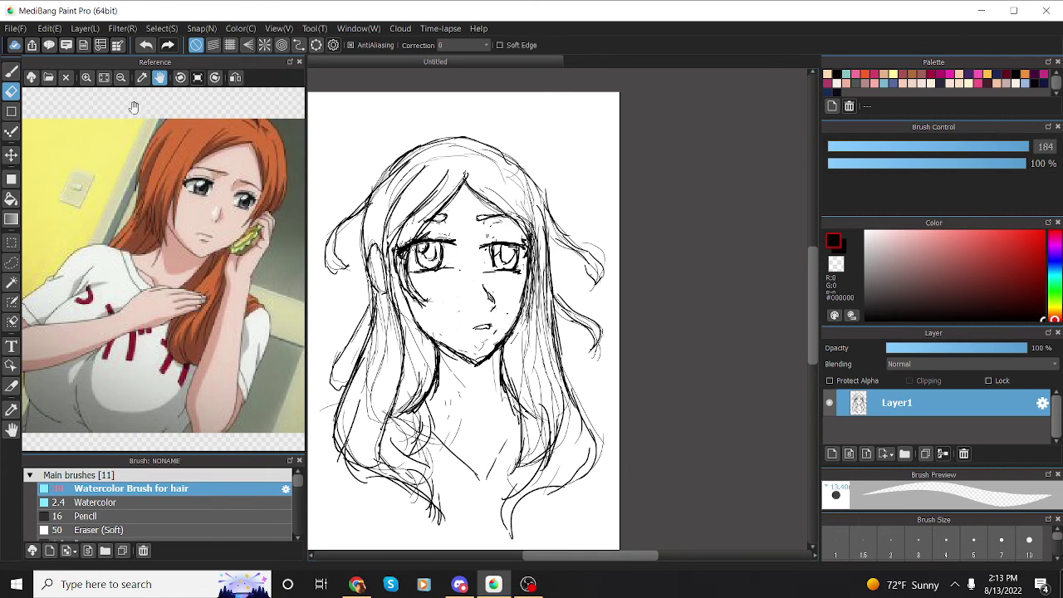
{"action": "left_click_drag", "start_coordinate": [503, 258], "coordinate": [512, 249]}
{"action": "left_click", "coordinate": [11, 72]}
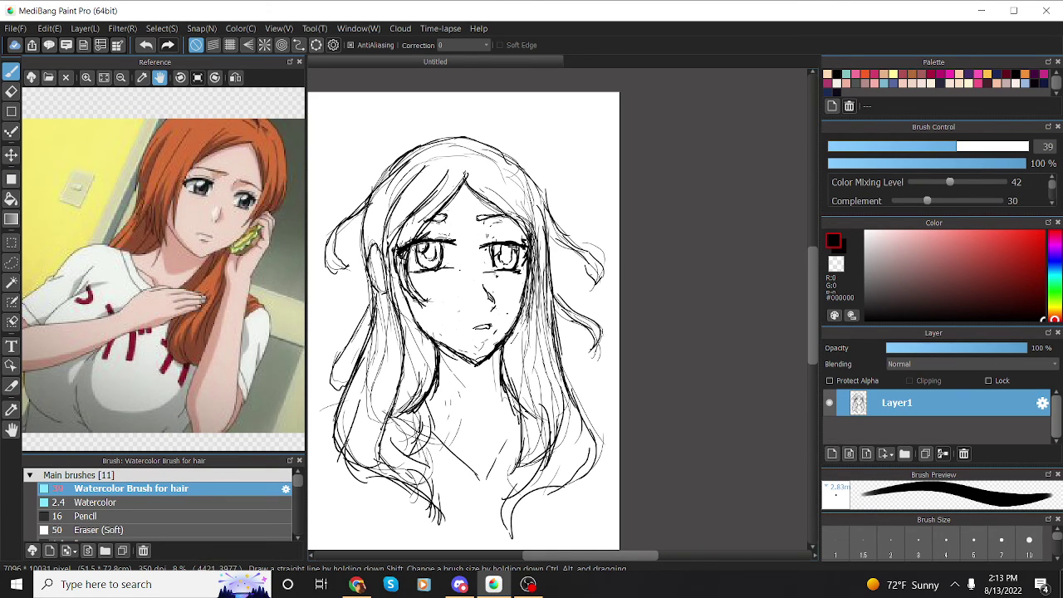
{"action": "left_click_drag", "start_coordinate": [497, 275], "coordinate": [516, 272]}
Step: Add strands down the right side of the hair and darken the nose line
{"action": "mouse_move", "coordinate": [486, 171]}
{"action": "left_mouse_down"}
{"action": "mouse_move", "coordinate": [540, 242]}
{"action": "mouse_move", "coordinate": [572, 425]}
{"action": "left_mouse_up"}
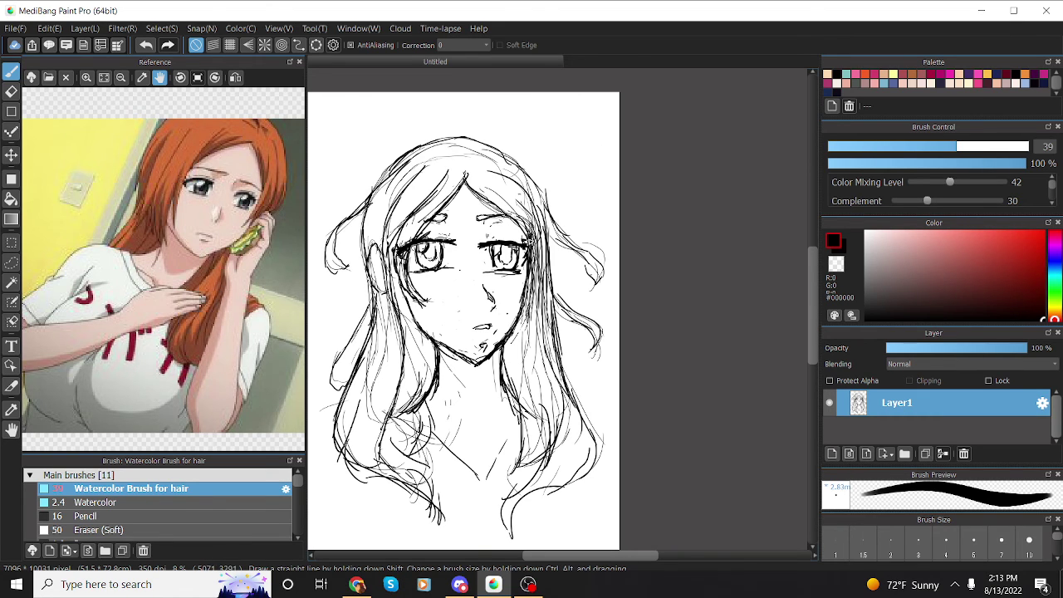
{"action": "left_click_drag", "start_coordinate": [486, 289], "coordinate": [495, 303]}
Step: Draw the inner lines of the left ear and strengthen the right upper lid and left iris
{"action": "mouse_move", "coordinate": [387, 264]}
{"action": "left_mouse_down"}
{"action": "mouse_move", "coordinate": [376, 247]}
{"action": "mouse_move", "coordinate": [373, 284]}
{"action": "mouse_move", "coordinate": [390, 298]}
{"action": "left_mouse_up"}
{"action": "mouse_move", "coordinate": [380, 258]}
{"action": "left_mouse_down"}
{"action": "mouse_move", "coordinate": [372, 272]}
{"action": "mouse_move", "coordinate": [386, 286]}
{"action": "left_mouse_up"}
{"action": "left_click_drag", "start_coordinate": [492, 240], "coordinate": [507, 239]}
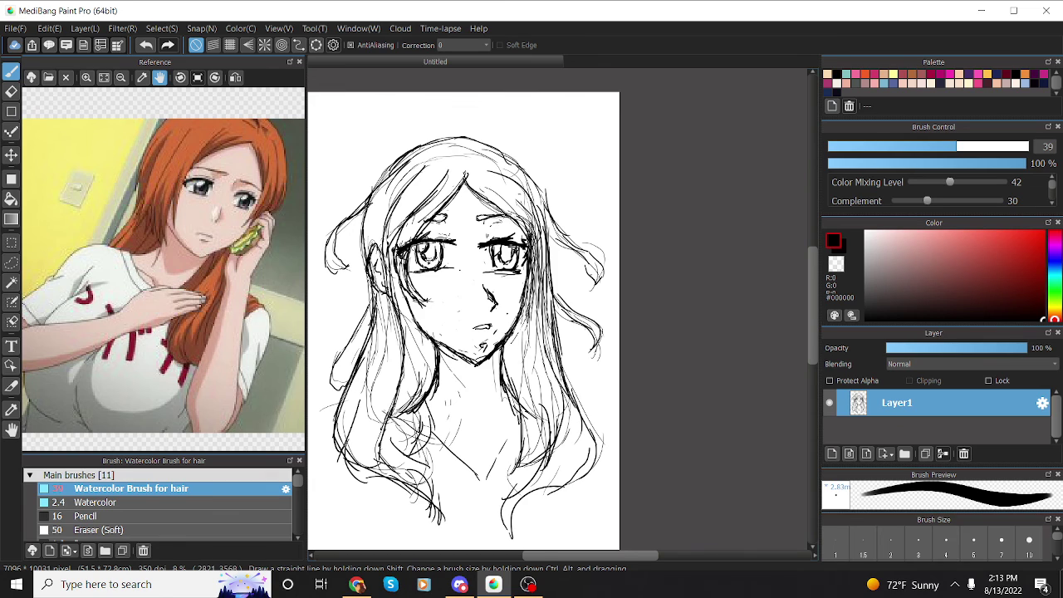
{"action": "left_click_drag", "start_coordinate": [427, 265], "coordinate": [440, 244]}
Step: Fill the right-side hair with long flowing strands down to the lower curled locks
{"action": "left_click_drag", "start_coordinate": [533, 303], "coordinate": [546, 427]}
{"action": "left_click_drag", "start_coordinate": [543, 362], "coordinate": [535, 450]}
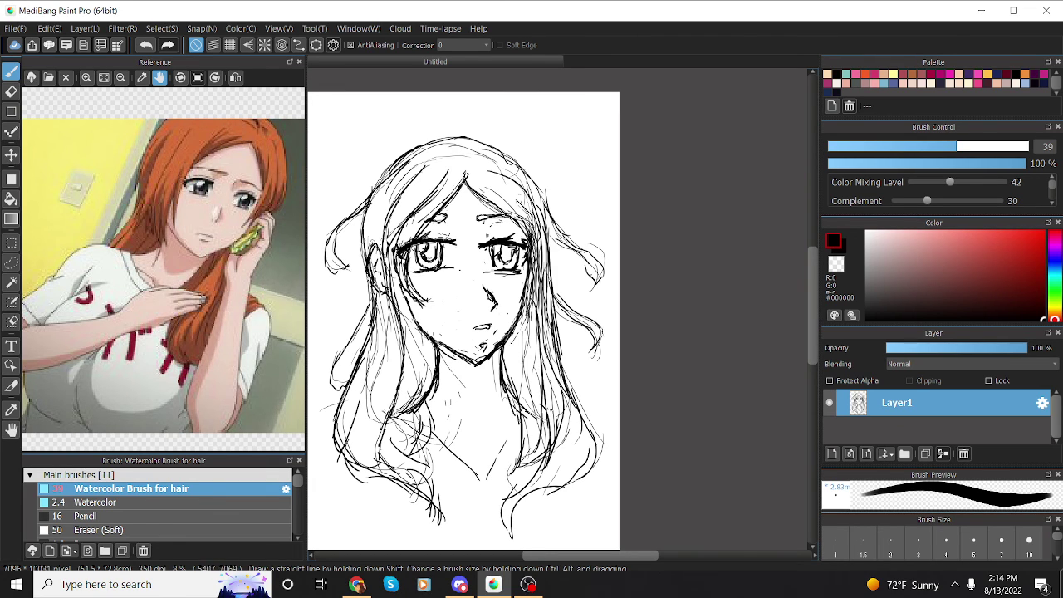
{"action": "mouse_move", "coordinate": [548, 412]}
{"action": "left_mouse_down"}
{"action": "mouse_move", "coordinate": [505, 483]}
{"action": "mouse_move", "coordinate": [515, 537]}
{"action": "mouse_move", "coordinate": [560, 472]}
{"action": "left_mouse_up"}
{"action": "mouse_move", "coordinate": [547, 486]}
{"action": "left_mouse_down"}
{"action": "mouse_move", "coordinate": [572, 469]}
{"action": "mouse_move", "coordinate": [573, 437]}
{"action": "left_mouse_up"}
{"action": "left_click_drag", "start_coordinate": [572, 469], "coordinate": [579, 417]}
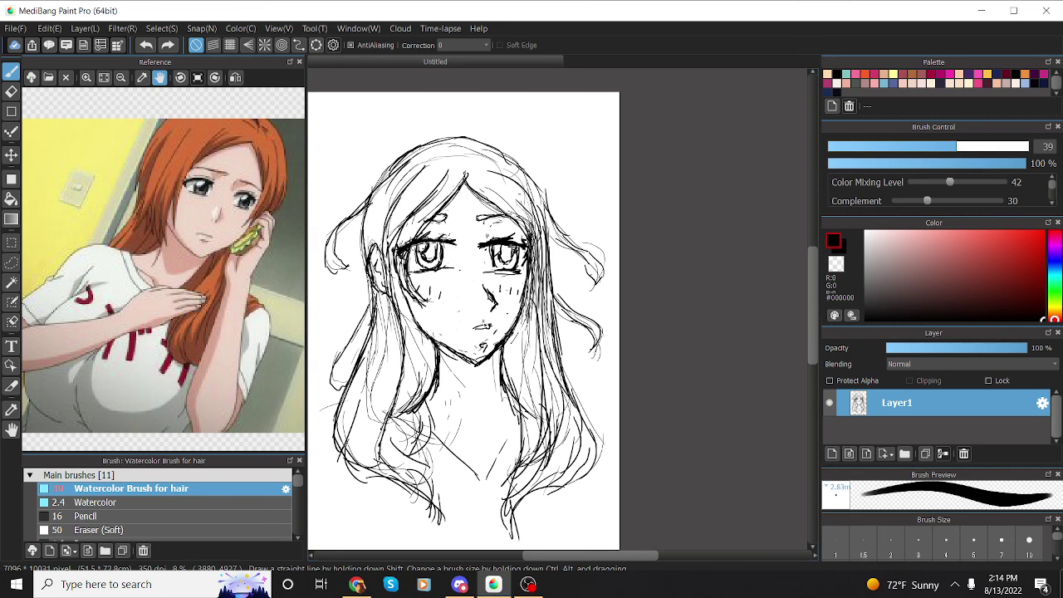
Step: Darken the small mouth and handwrite large letters across the neck
{"action": "mouse_move", "coordinate": [472, 329]}
{"action": "left_mouse_down"}
{"action": "mouse_move", "coordinate": [495, 329]}
{"action": "mouse_move", "coordinate": [480, 329]}
{"action": "left_mouse_up"}
{"action": "left_click_drag", "start_coordinate": [415, 385], "coordinate": [426, 396]}
{"action": "mouse_move", "coordinate": [433, 375]}
{"action": "left_mouse_down"}
{"action": "mouse_move", "coordinate": [430, 414]}
{"action": "mouse_move", "coordinate": [427, 377]}
{"action": "mouse_move", "coordinate": [470, 399]}
{"action": "mouse_move", "coordinate": [473, 382]}
{"action": "mouse_move", "coordinate": [478, 410]}
{"action": "mouse_move", "coordinate": [484, 387]}
{"action": "left_mouse_up"}
{"action": "left_click_drag", "start_coordinate": [486, 370], "coordinate": [495, 400]}
{"action": "mouse_move", "coordinate": [507, 380]}
{"action": "left_mouse_down"}
{"action": "mouse_move", "coordinate": [516, 363]}
{"action": "mouse_move", "coordinate": [532, 374]}
{"action": "left_mouse_up"}
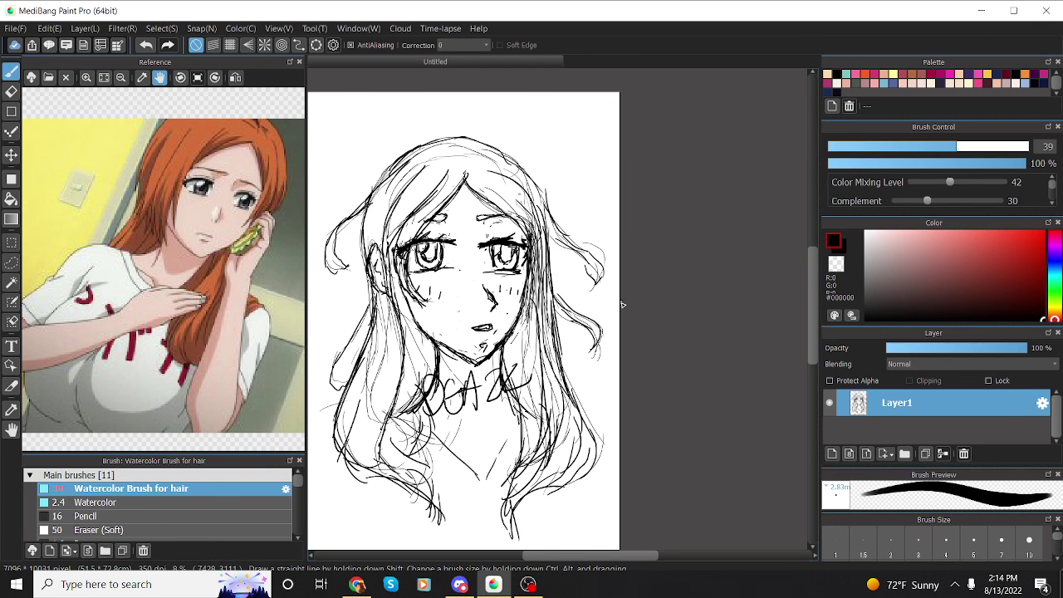
Step: Switch to OBS Studio
{"action": "left_click", "coordinate": [528, 583]}
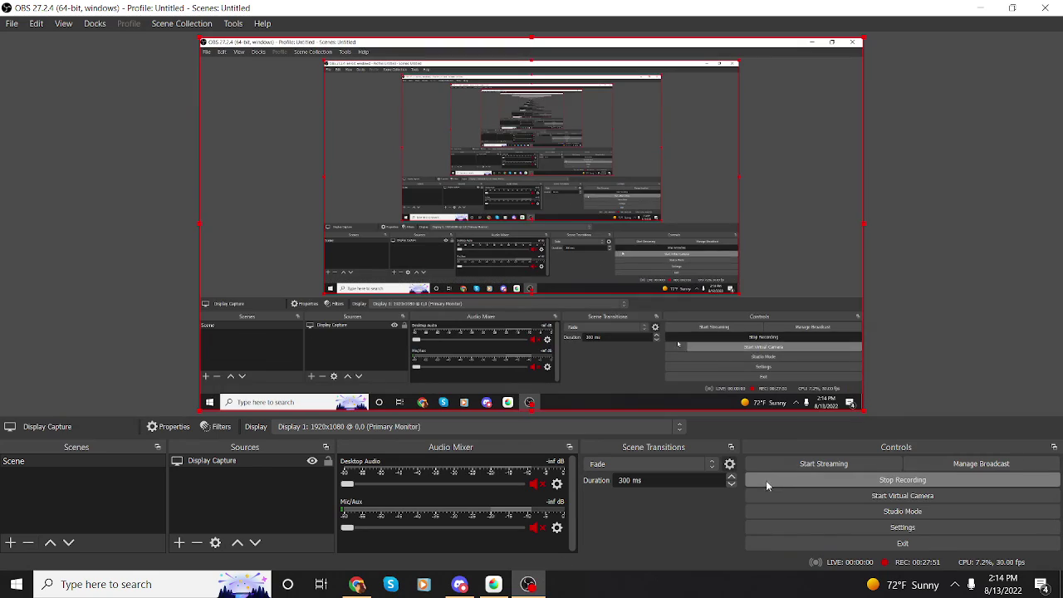